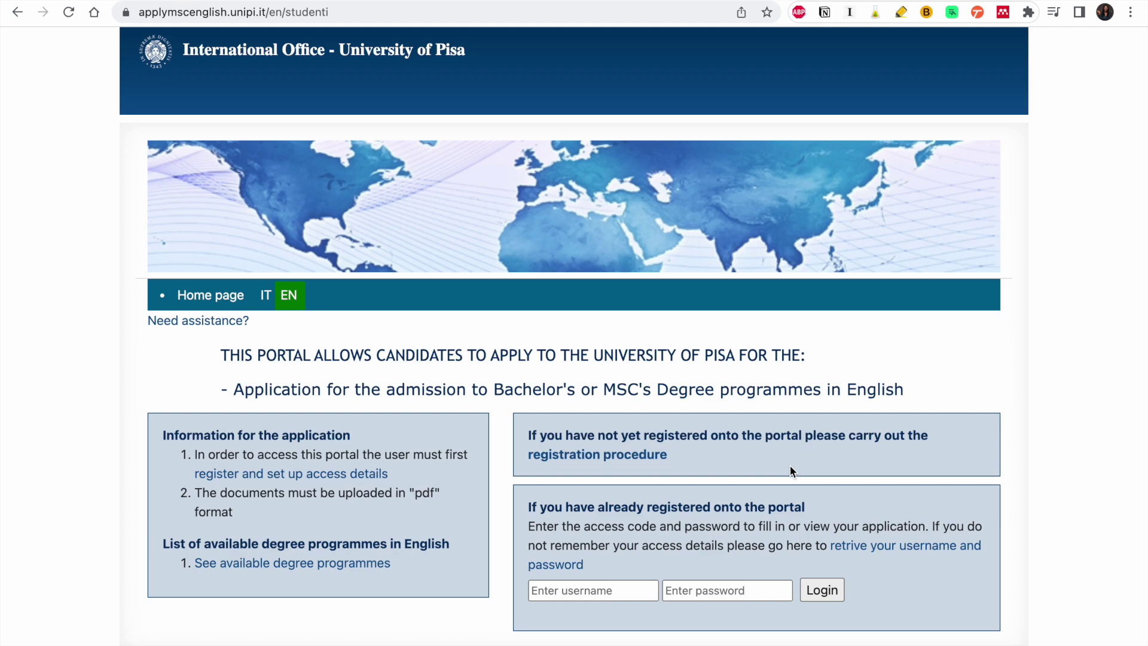
Step: Open the 'registration procedure' link in a new tab and switch to that tab
scroll(791, 471, "down", 1)
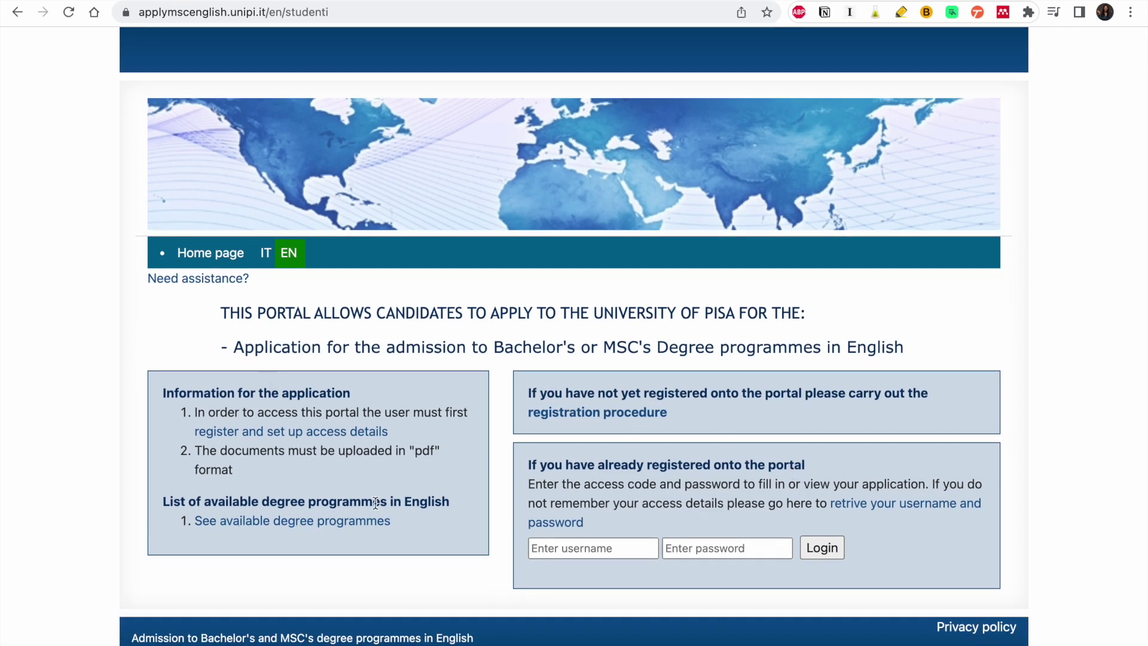
right_click(621, 421)
left_click(690, 267)
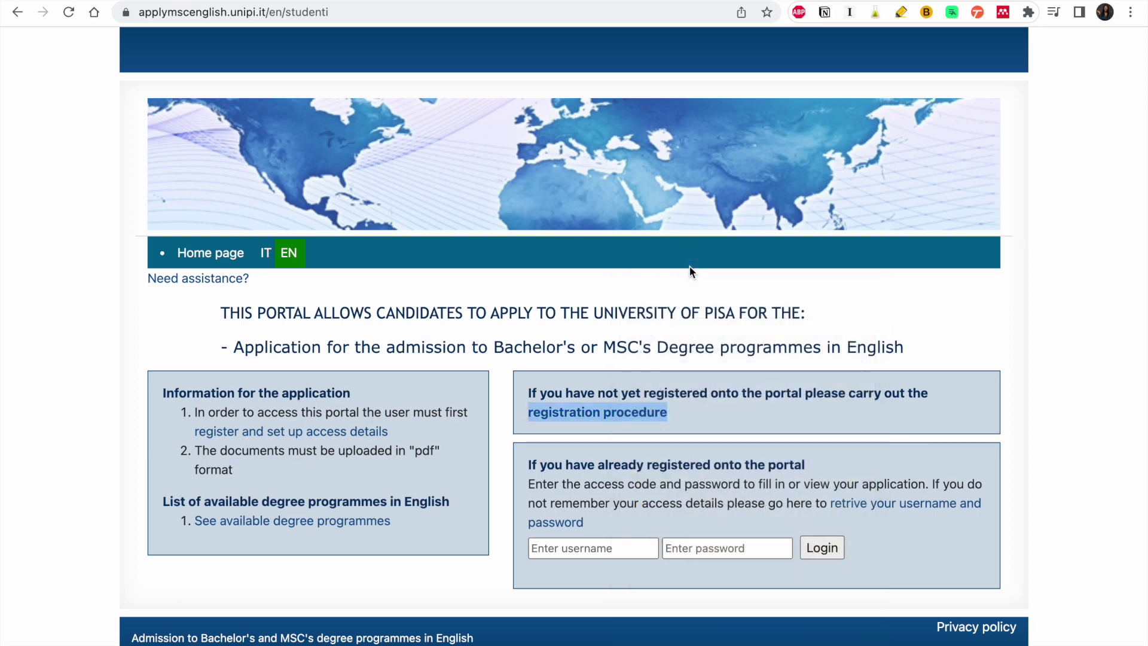
left_click(667, 3)
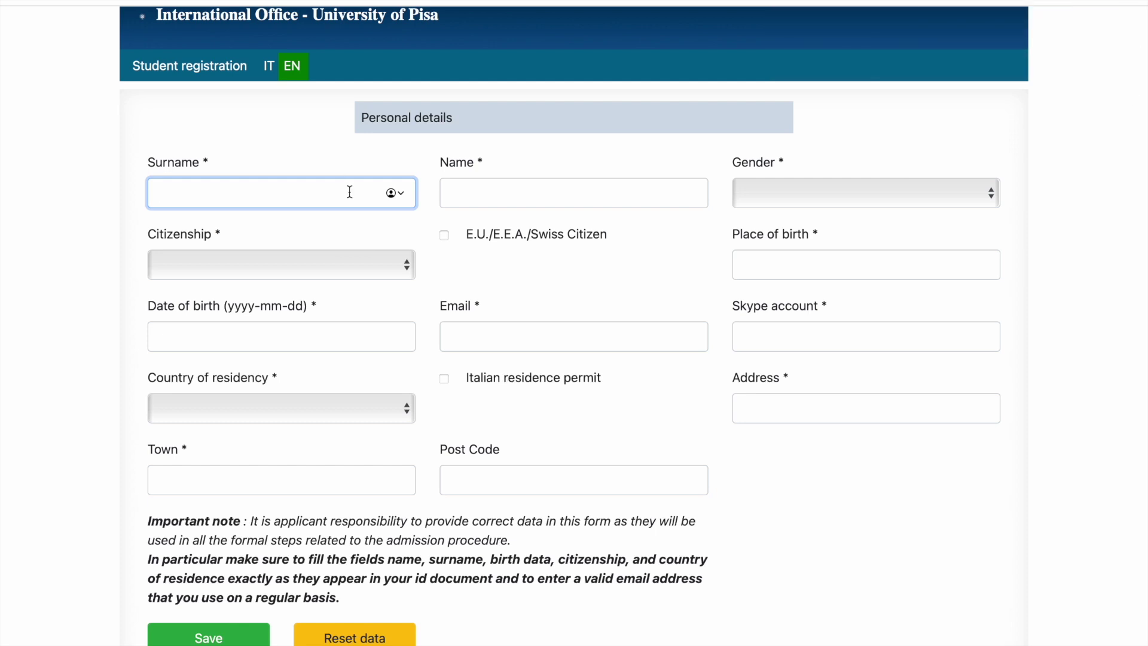
Step: Enter the applicant's surname and first name, with citizenship Ghana and gender F
left_click(281, 194)
left_click(296, 251)
key("g")
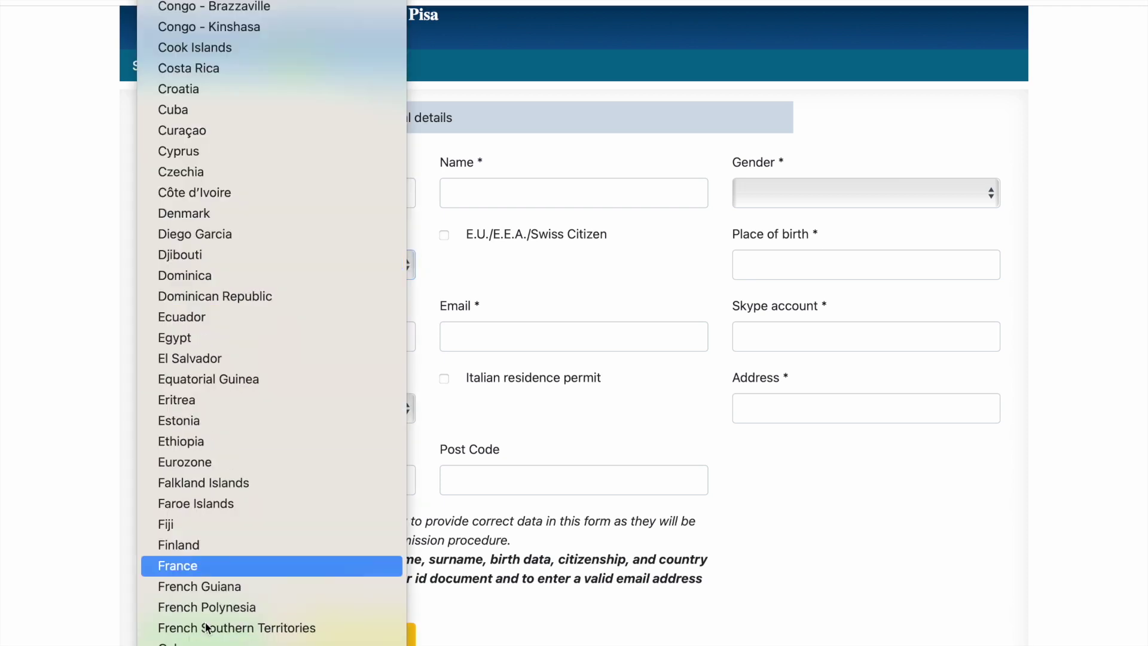
mouse_move(169, 628)
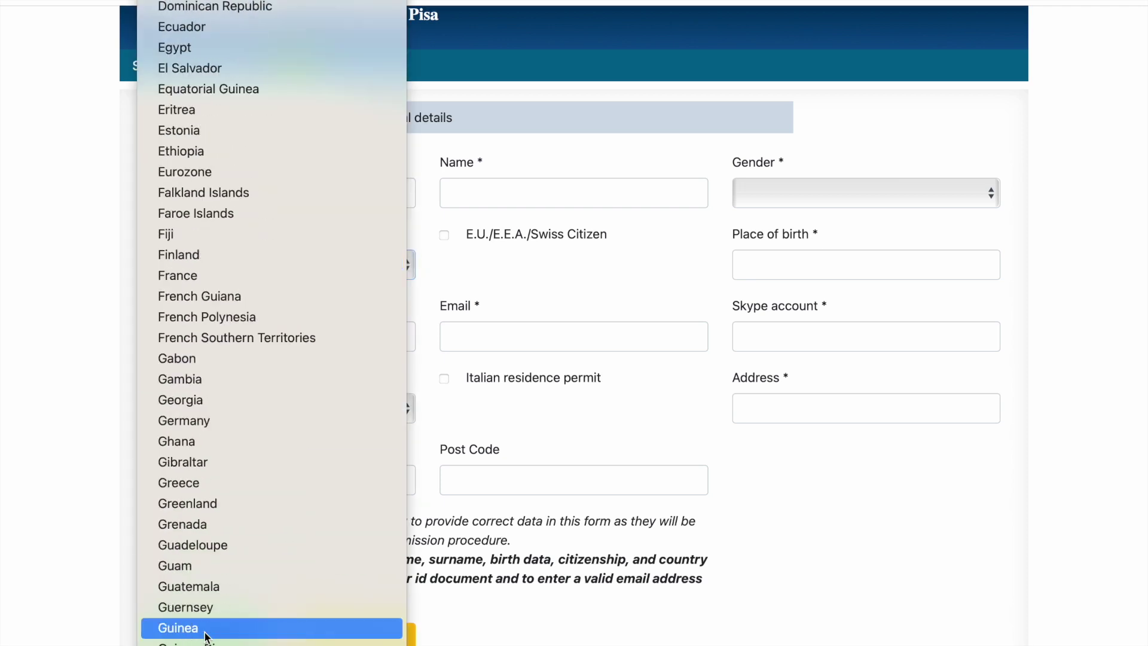
left_click(193, 445)
left_click(513, 186)
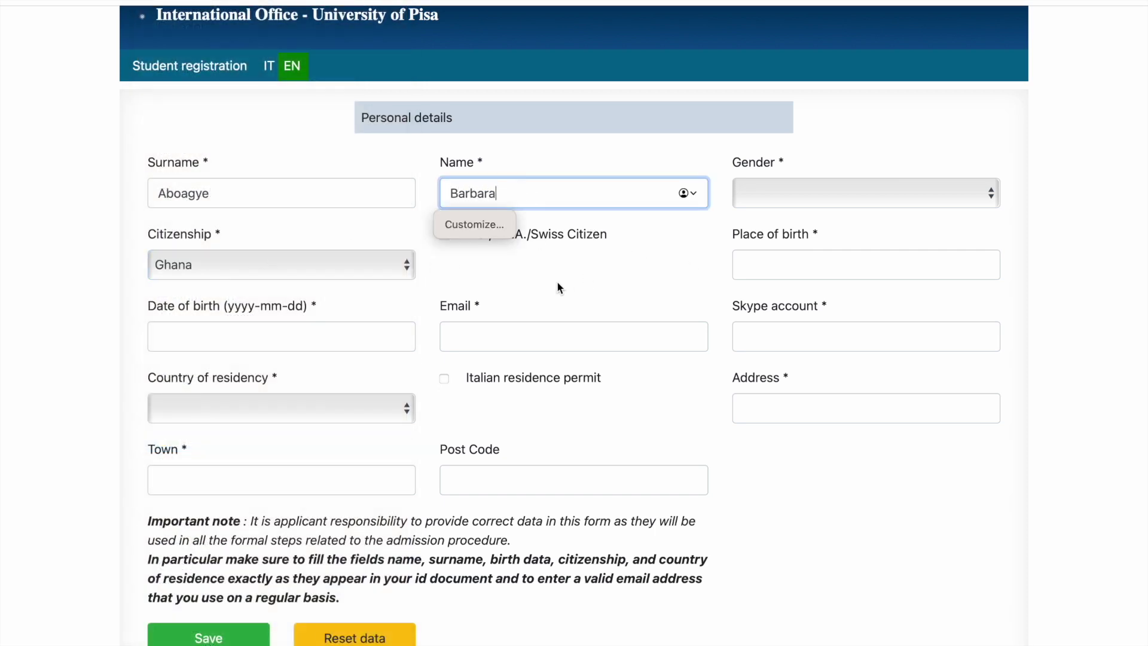
left_click(802, 195)
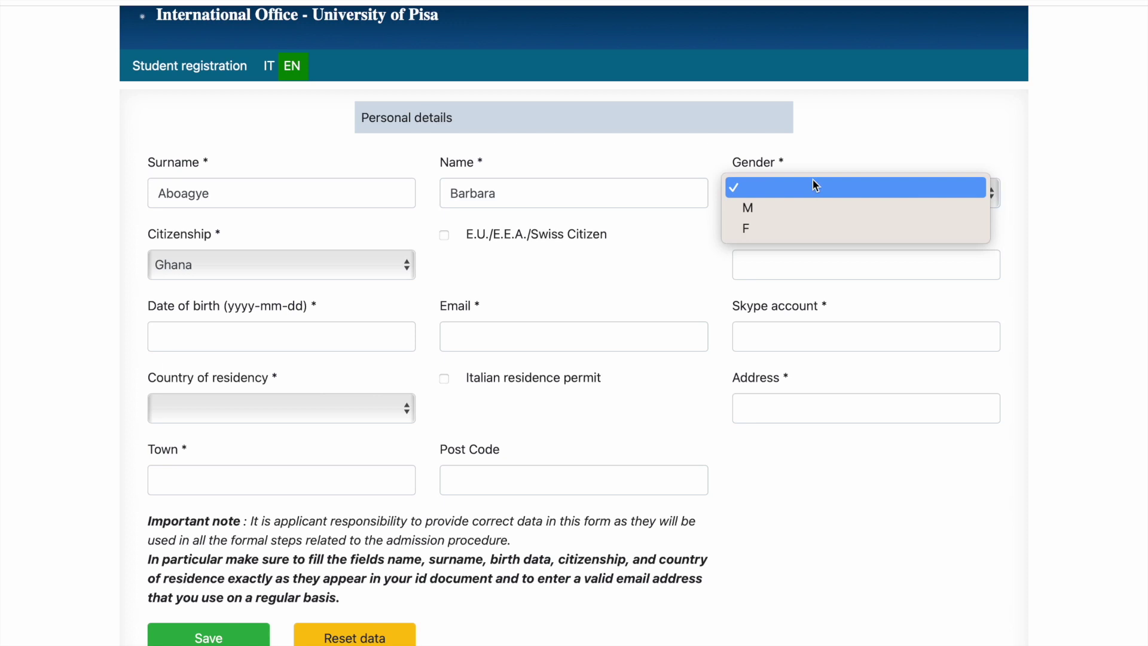
left_click(785, 225)
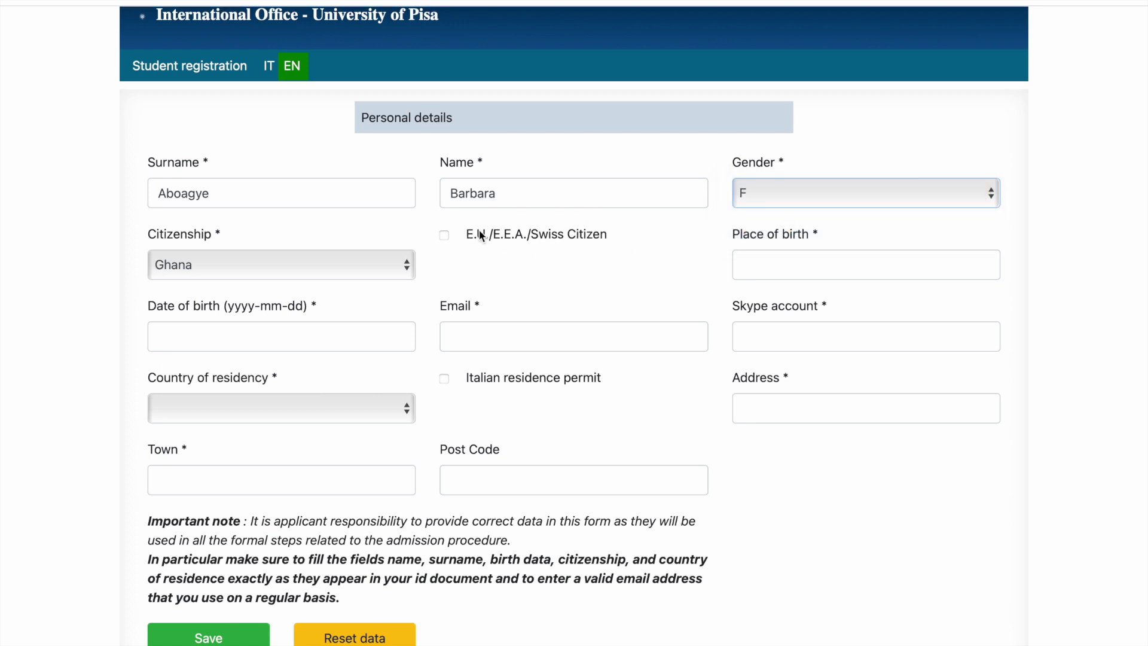
Step: Leave EU/EEA/Swiss citizen unticked, set place of birth to Accra, and enter the applicant's e-mail
left_click(444, 235)
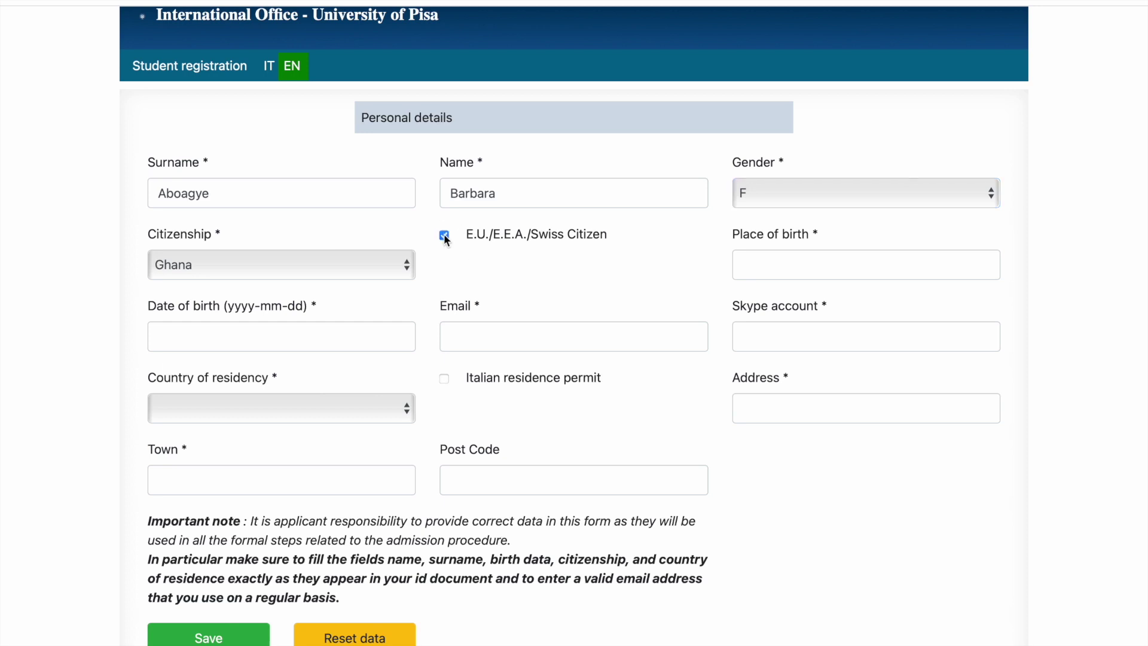
left_click(443, 235)
left_click(745, 264)
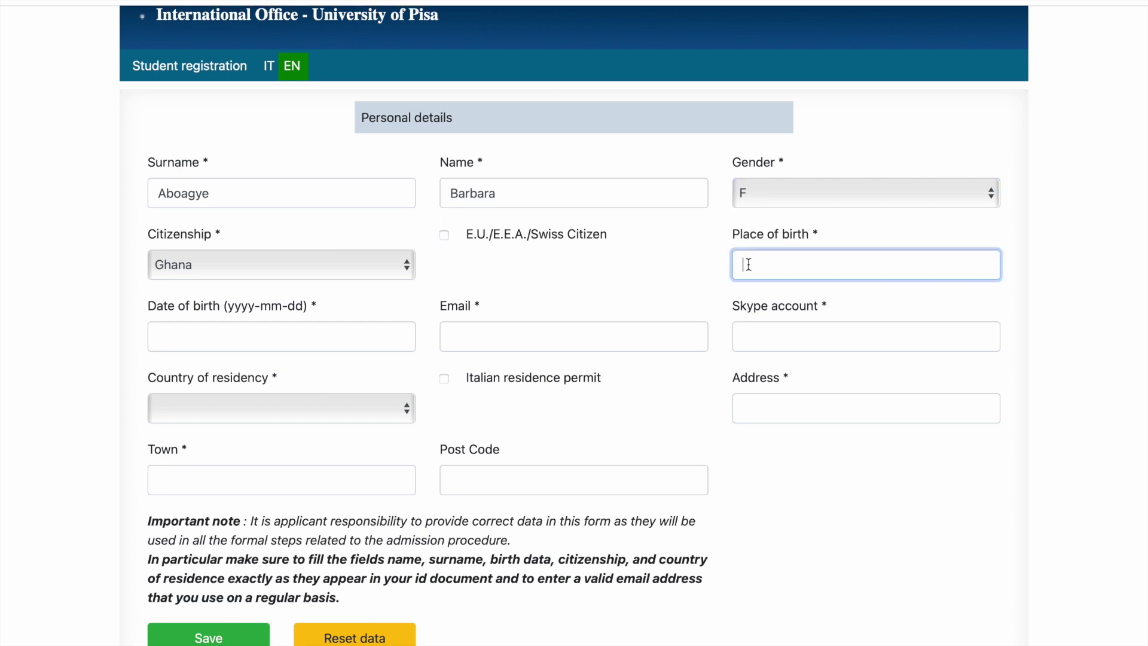
type("Accra")
left_click(556, 351)
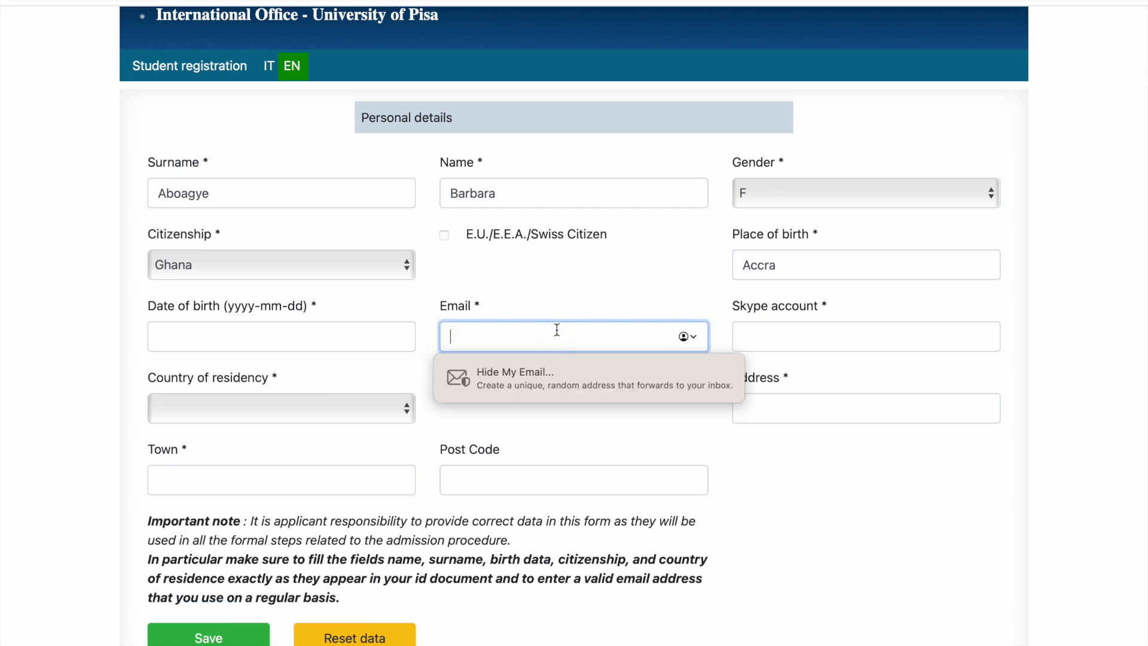
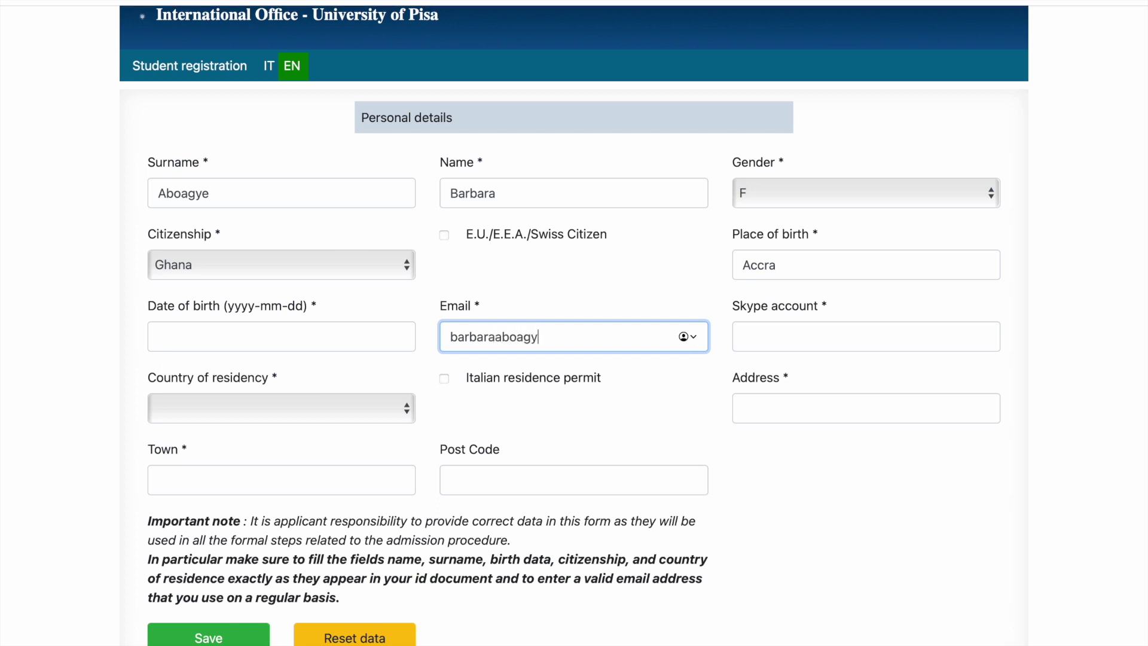
Step: Set the date of birth to 21 March 1990 using the date picker
left_click(303, 327)
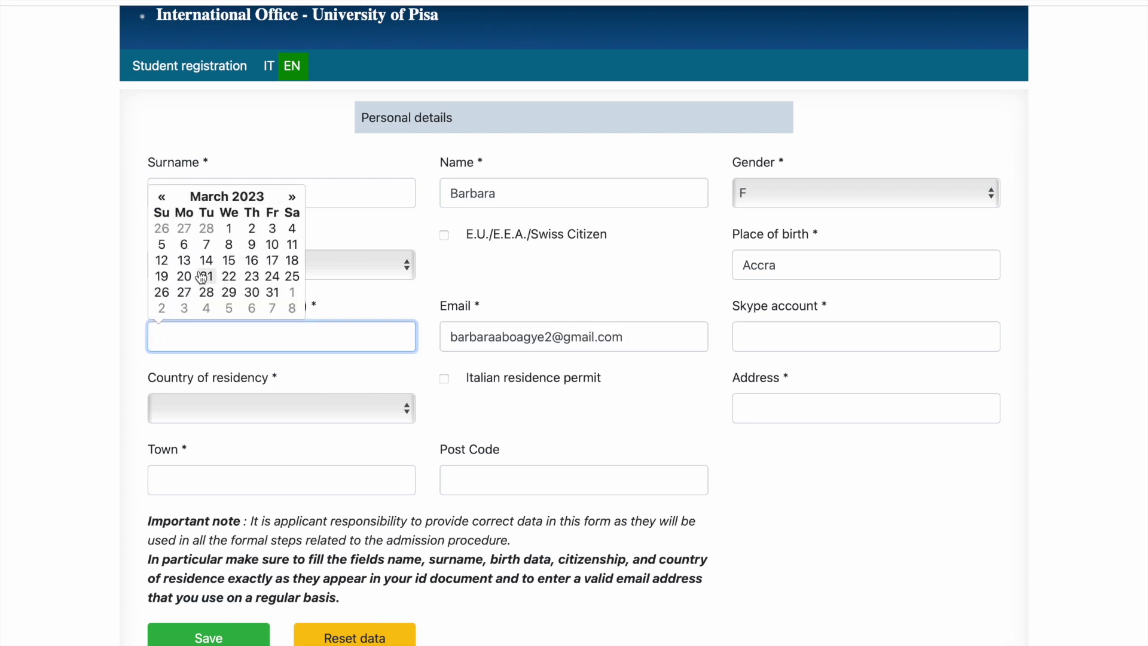
left_click(206, 275)
left_click(189, 333)
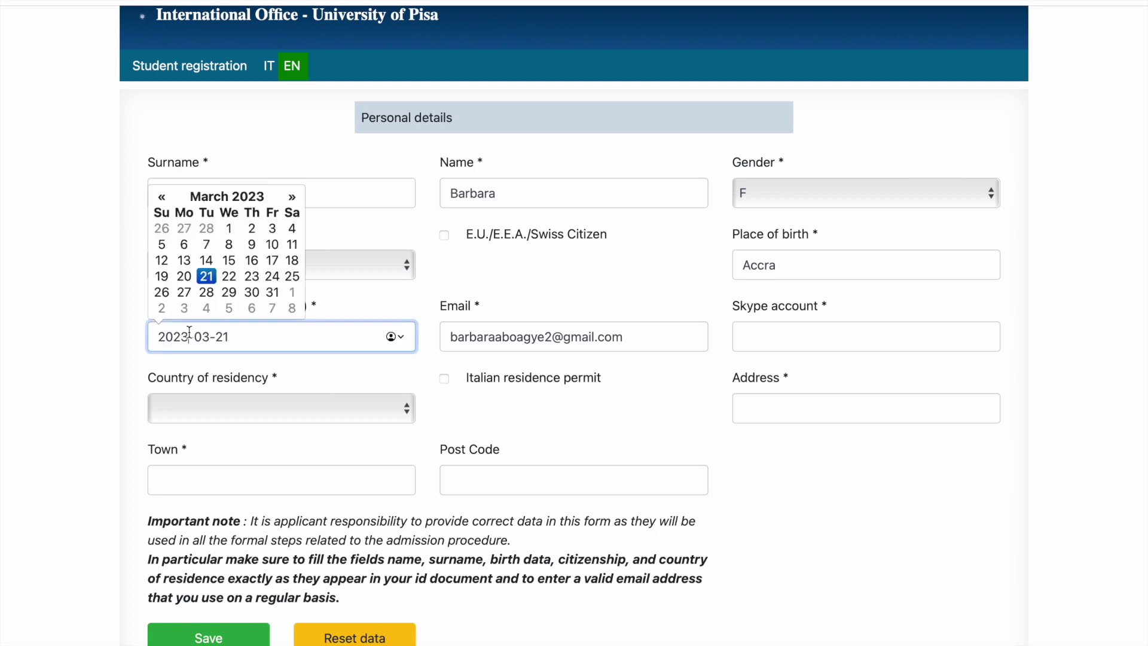
key("BackSpace")
key("BackSpace")
type("0")
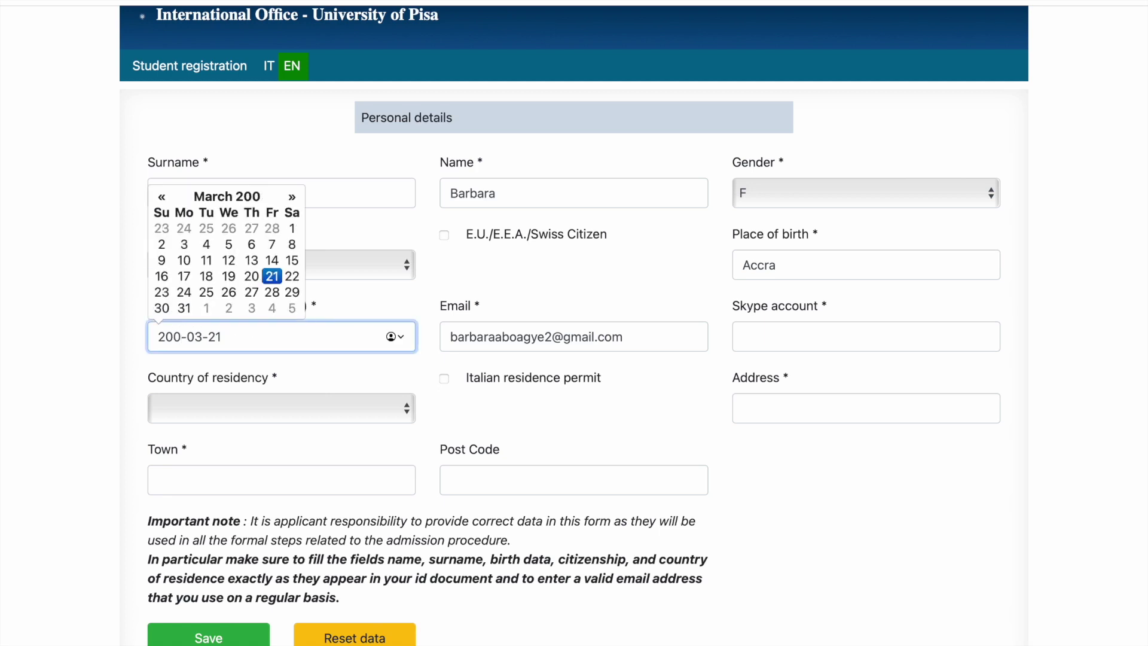
key("BackSpace")
key("BackSpace")
key("BackSpace")
type("1990")
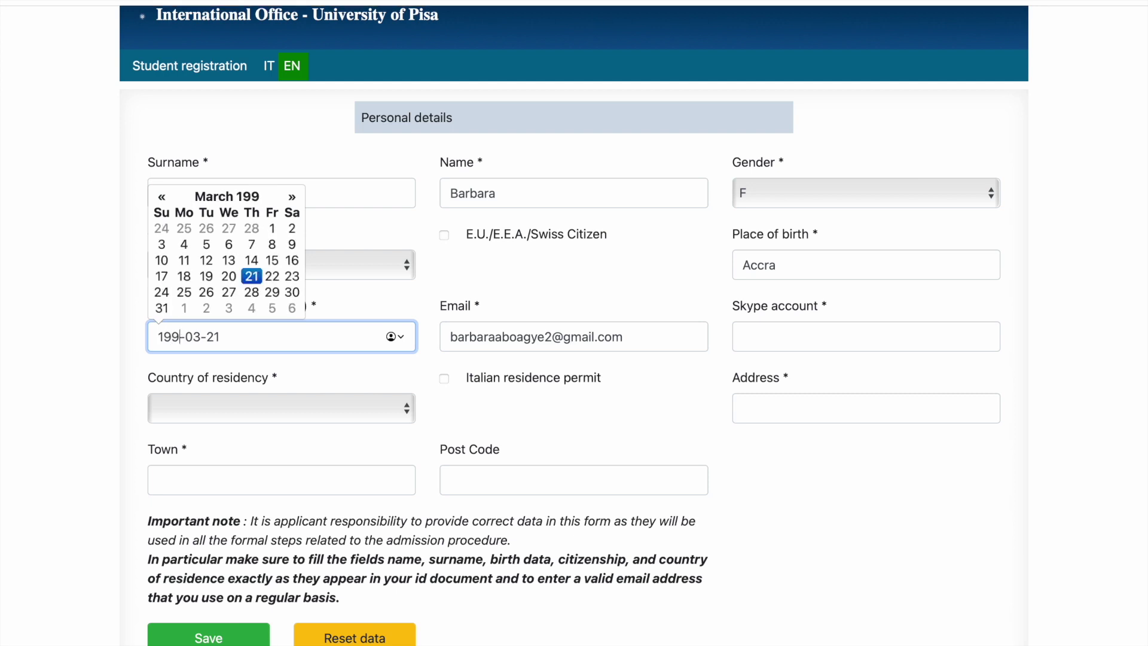
left_click(668, 346)
Step: Enter the applicant's Skype account and street address, with country of residency Ghana
left_click(764, 345)
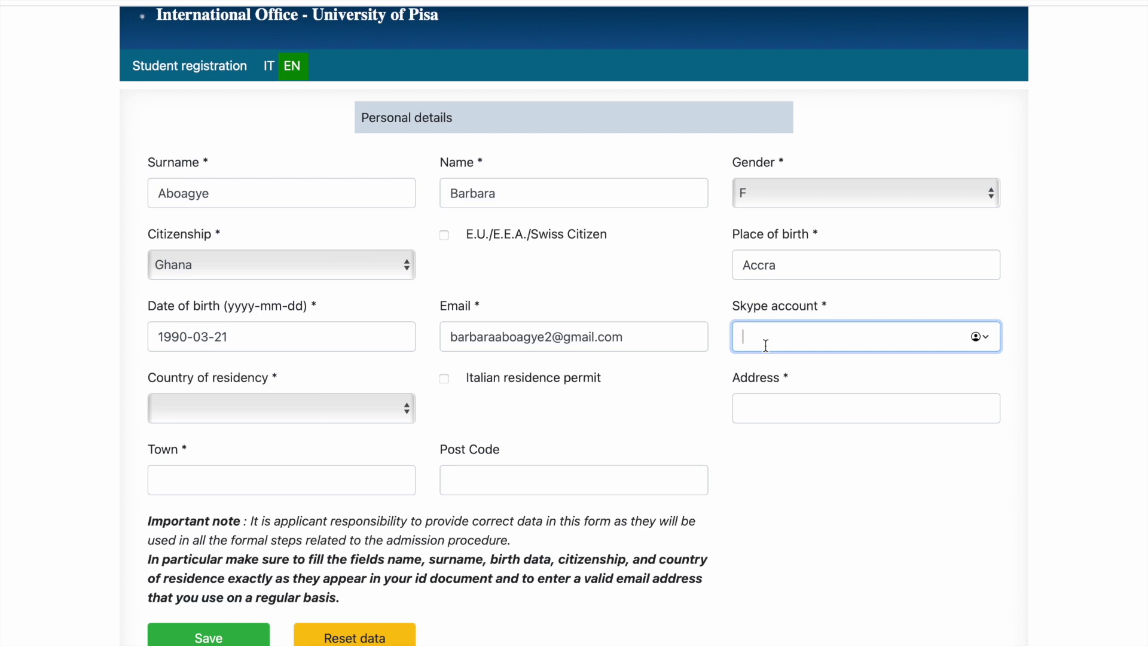
type("Ama")
left_click(797, 408)
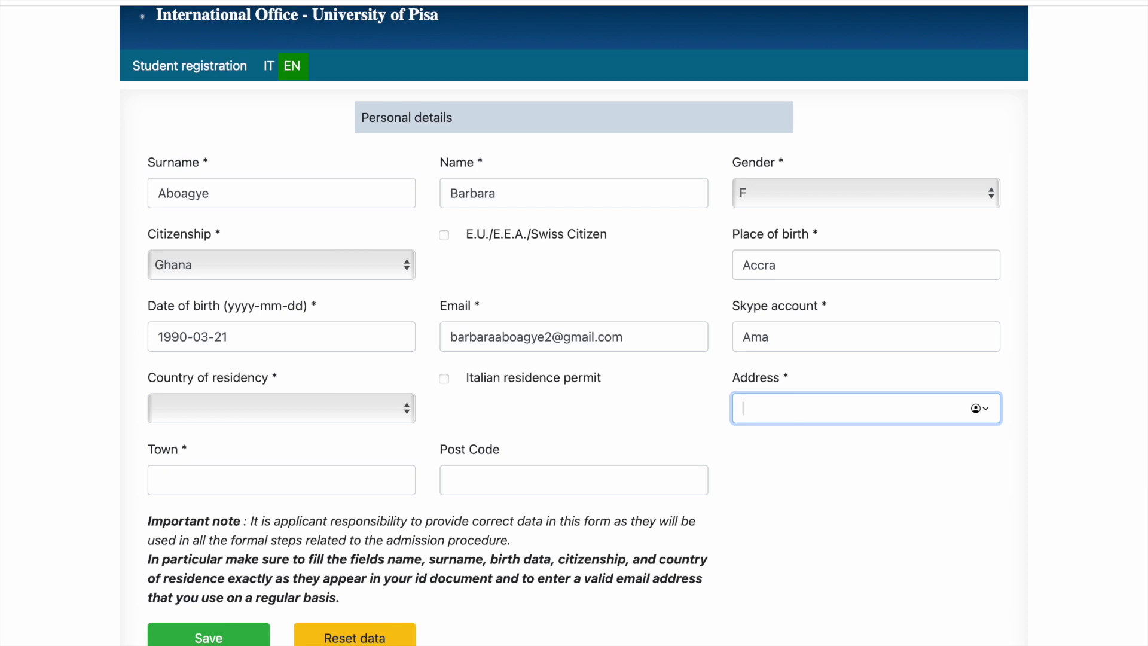
type("23 street")
left_click(311, 411)
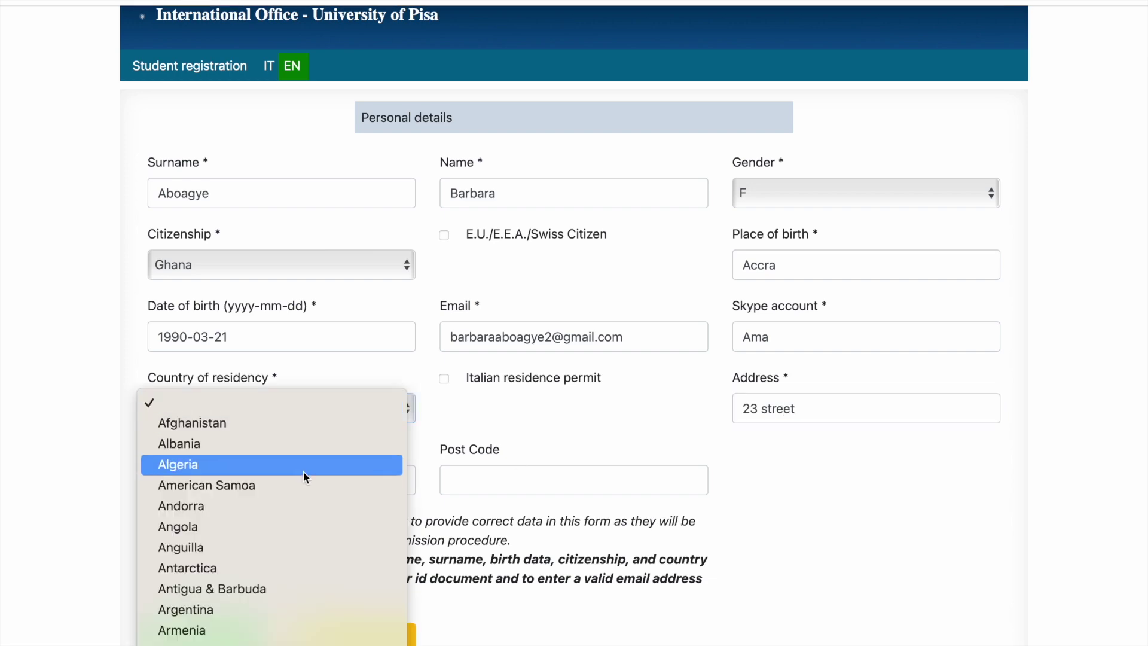
scroll(304, 471, "down", 15)
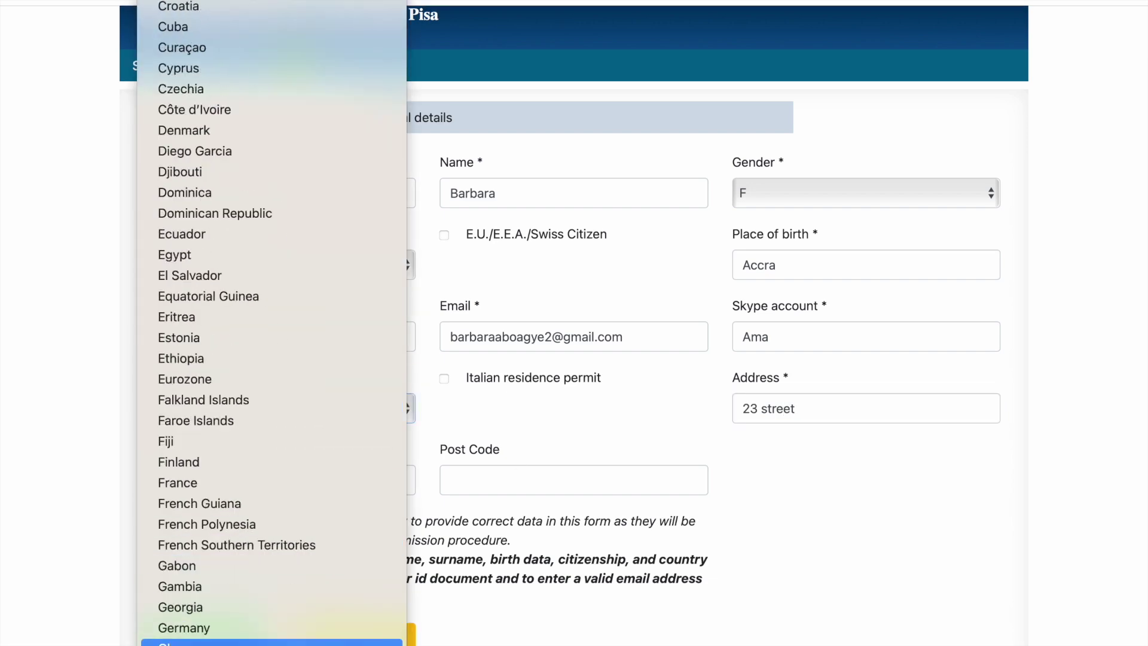
left_click(271, 638)
Step: Fill in the applicant's town and post code
scroll(265, 418, "down", 1)
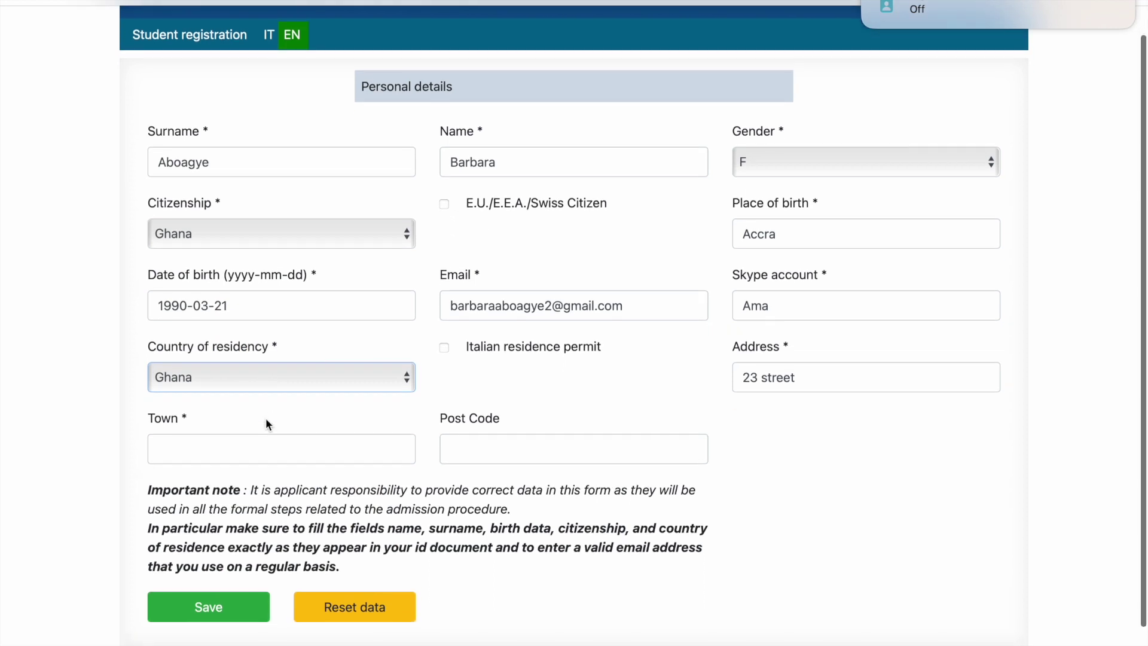
left_click(253, 446)
type("Accra")
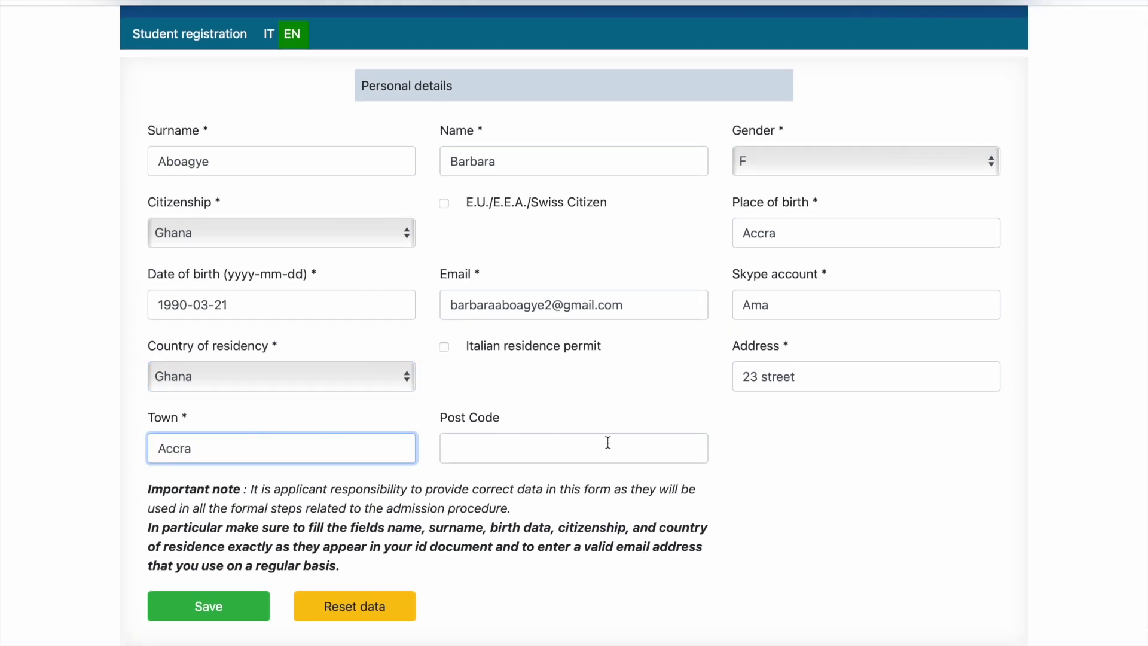
left_click(600, 448)
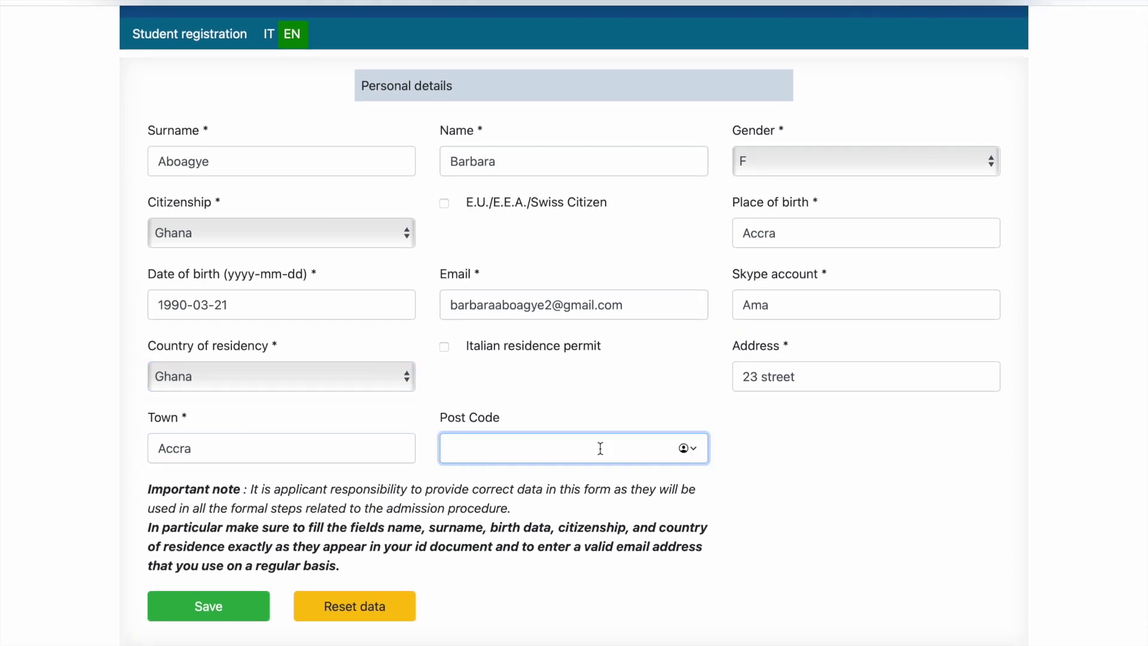
type("233")
scroll(364, 487, "down", 2)
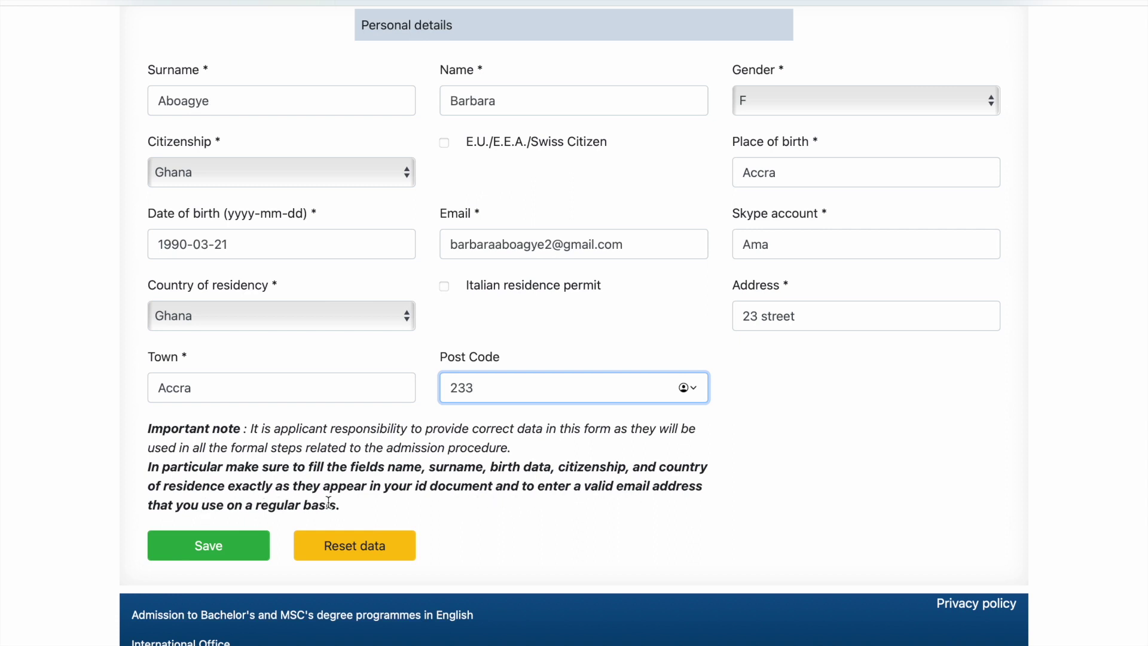
Step: Save the completed personal details form with the green Save button
scroll(328, 502, "up", 3)
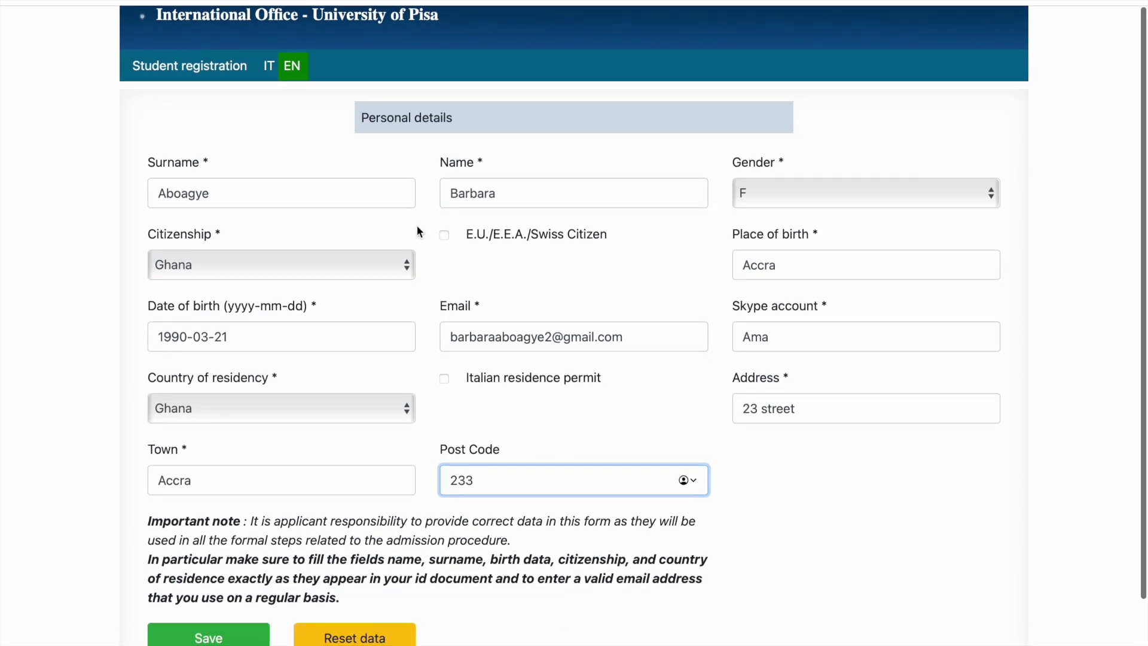
scroll(174, 583, "down", 3)
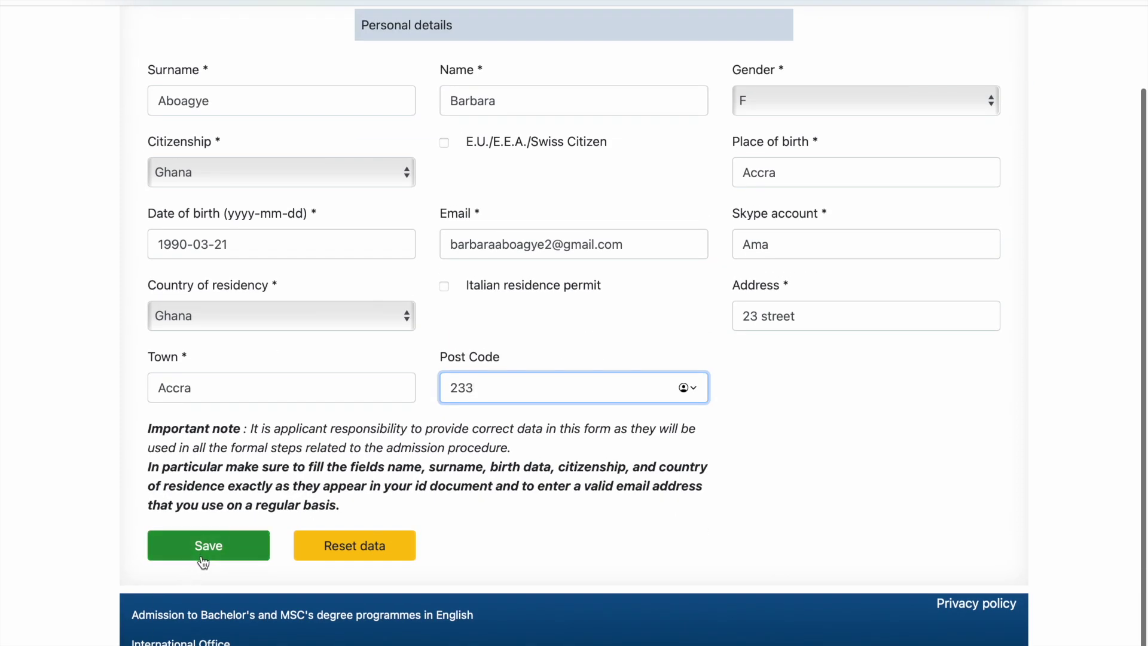
left_click(205, 559)
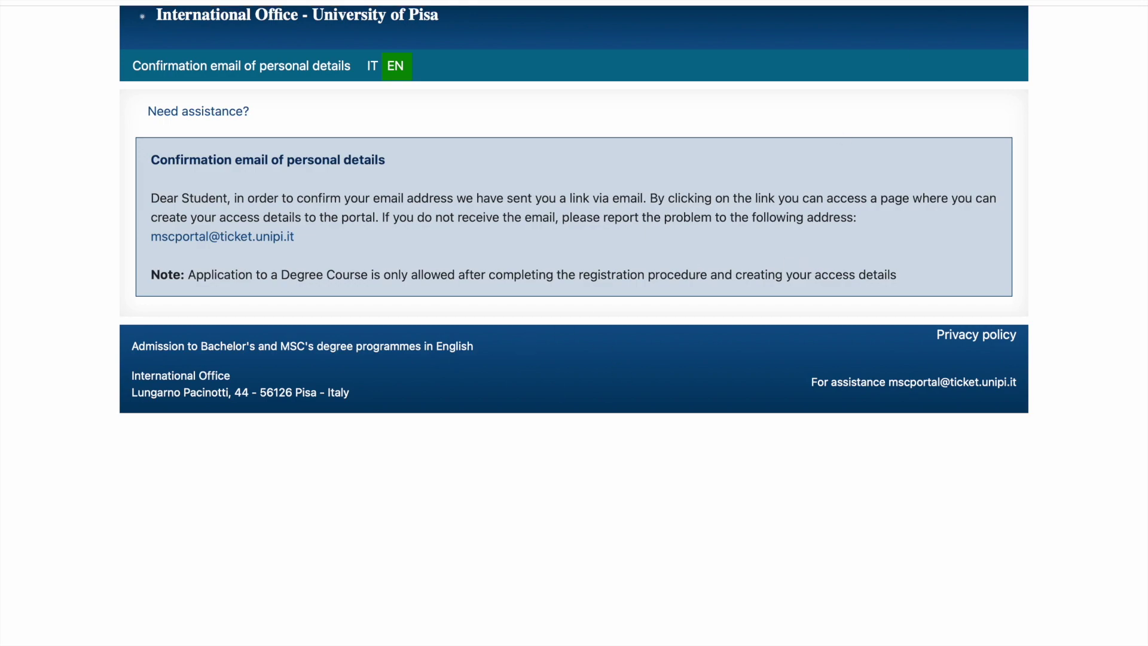
Step: Open a new browser tab with Cmd+T
key("super+t")
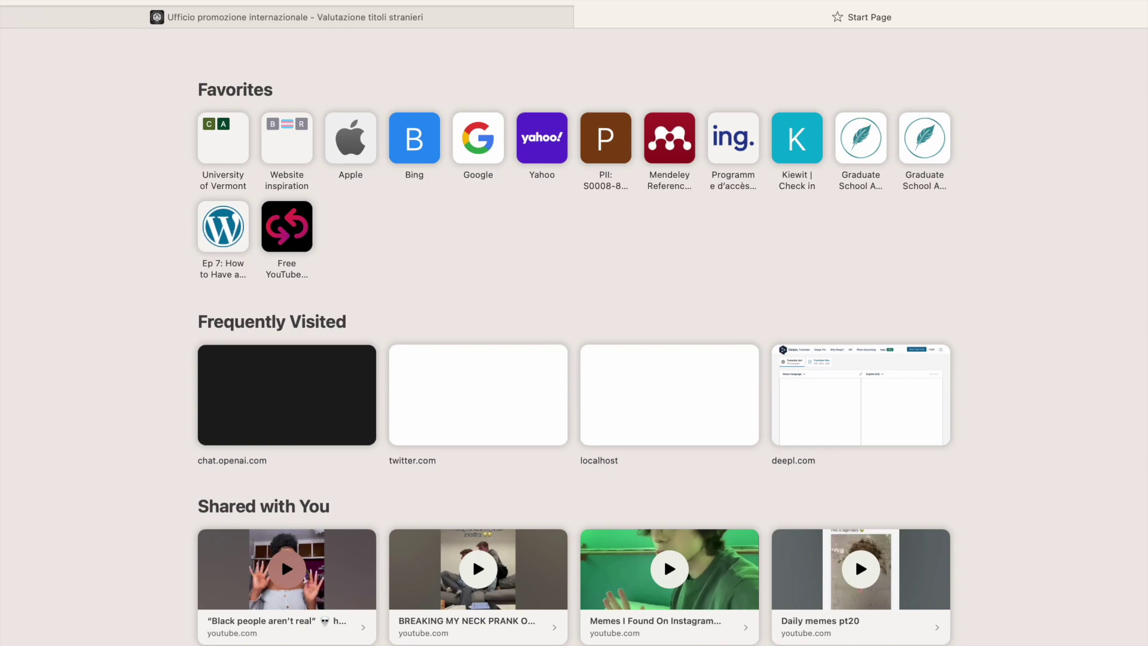
Step: Load the emailed link, save a generated strong password, store it in Keychain, and enter the portal
key("Return")
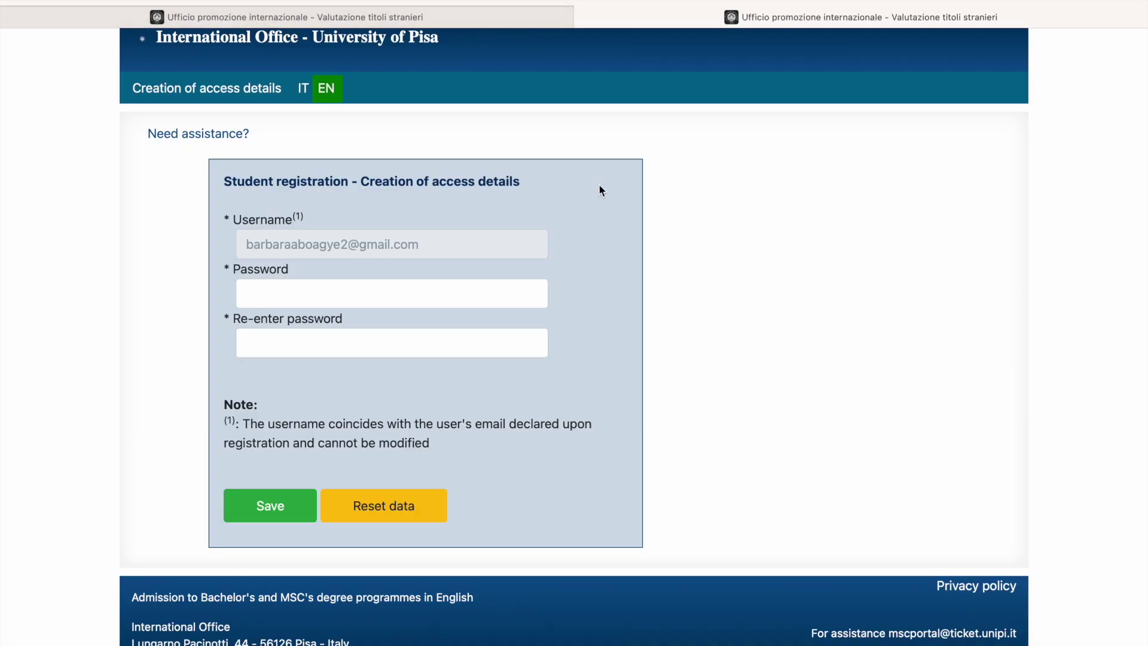
left_click(360, 297)
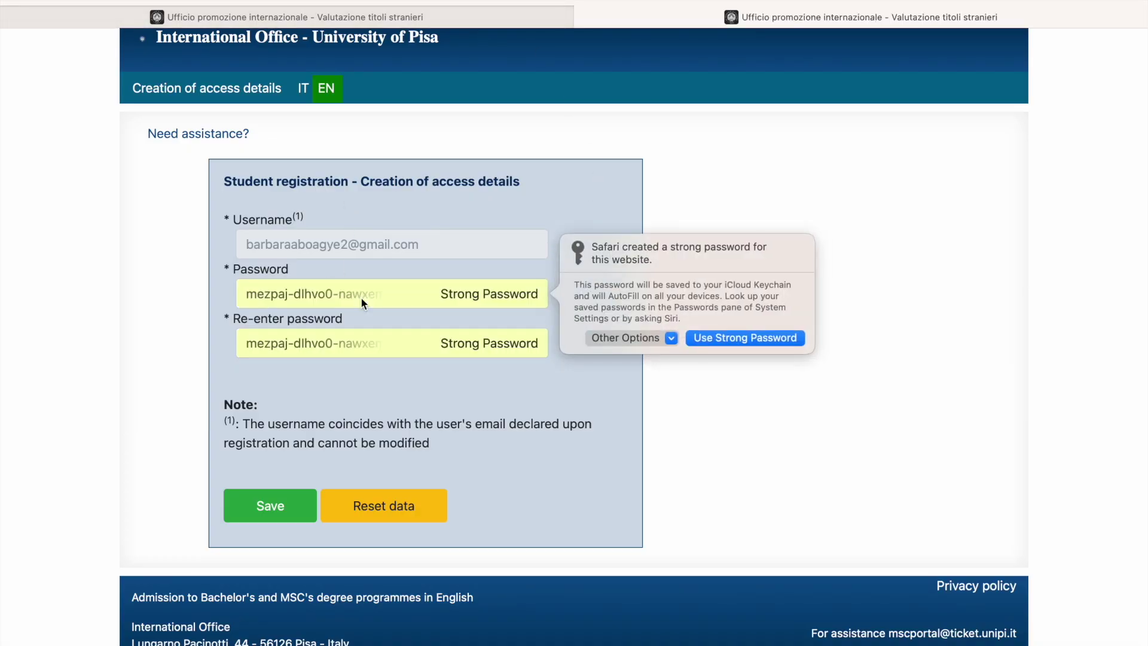
left_click(745, 338)
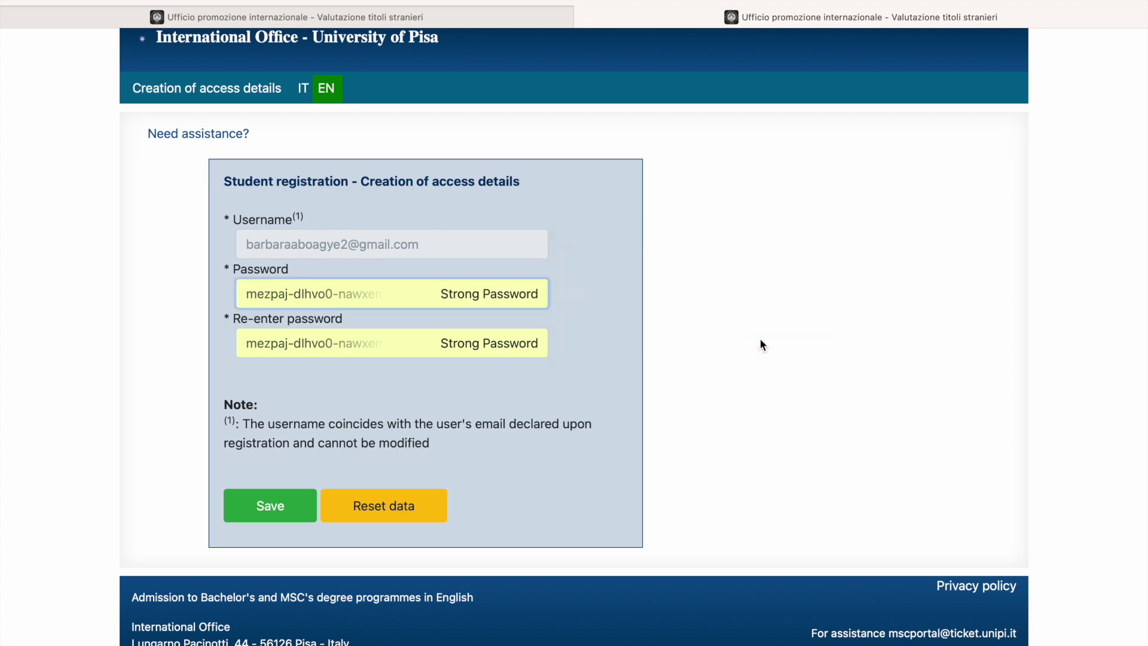
left_click(258, 510)
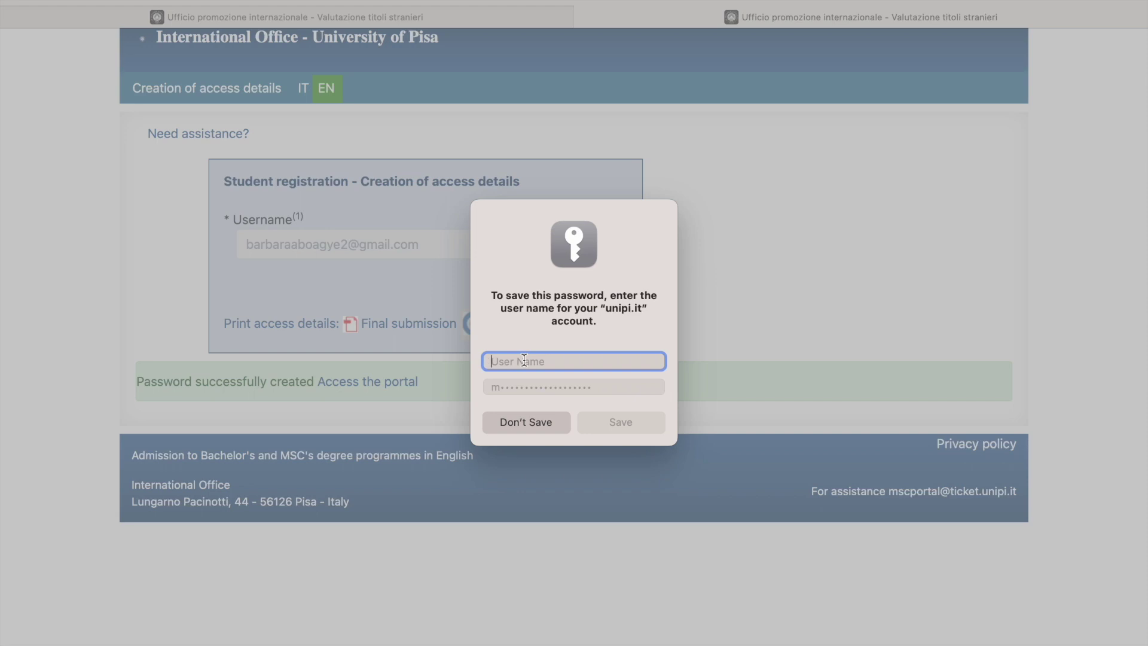
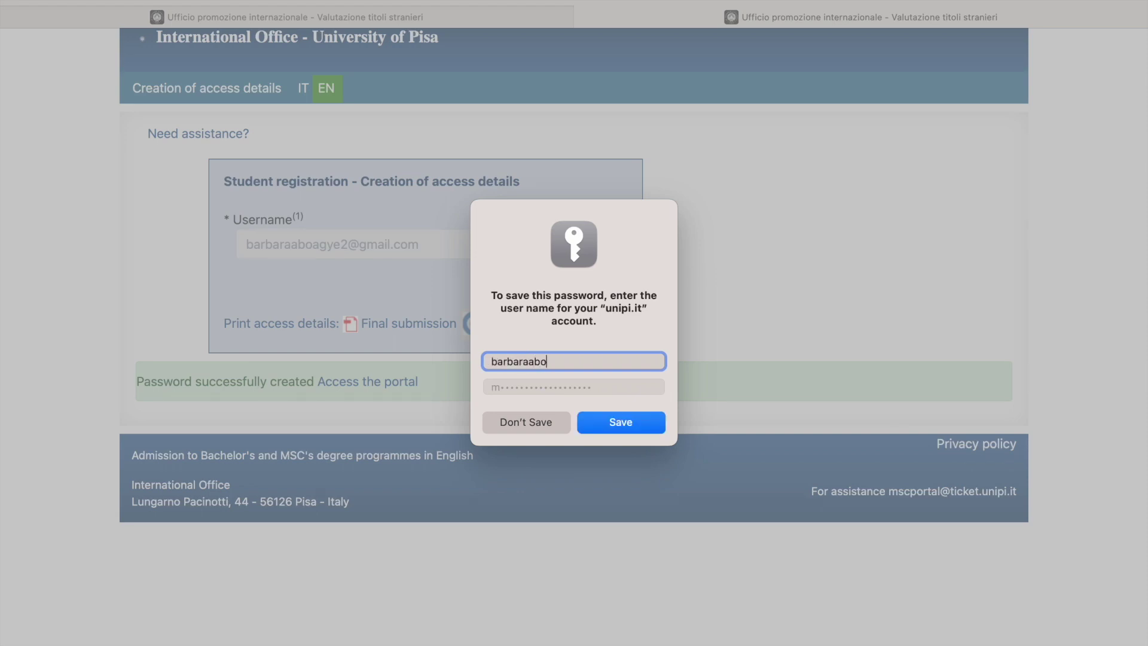
left_click(651, 426)
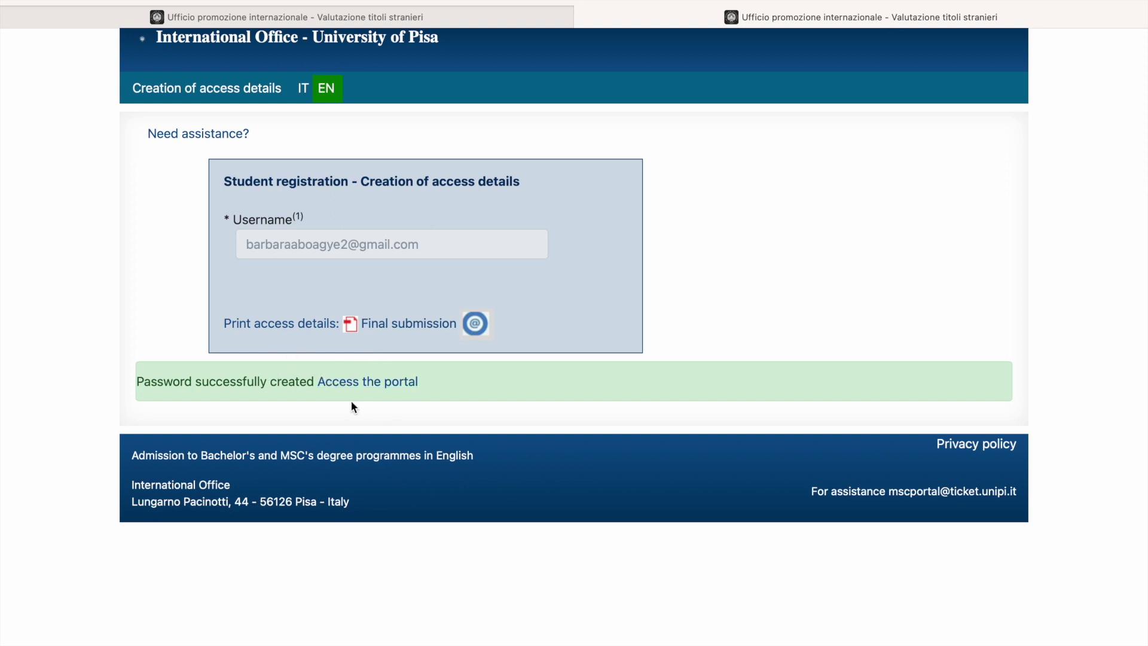
left_click(382, 383)
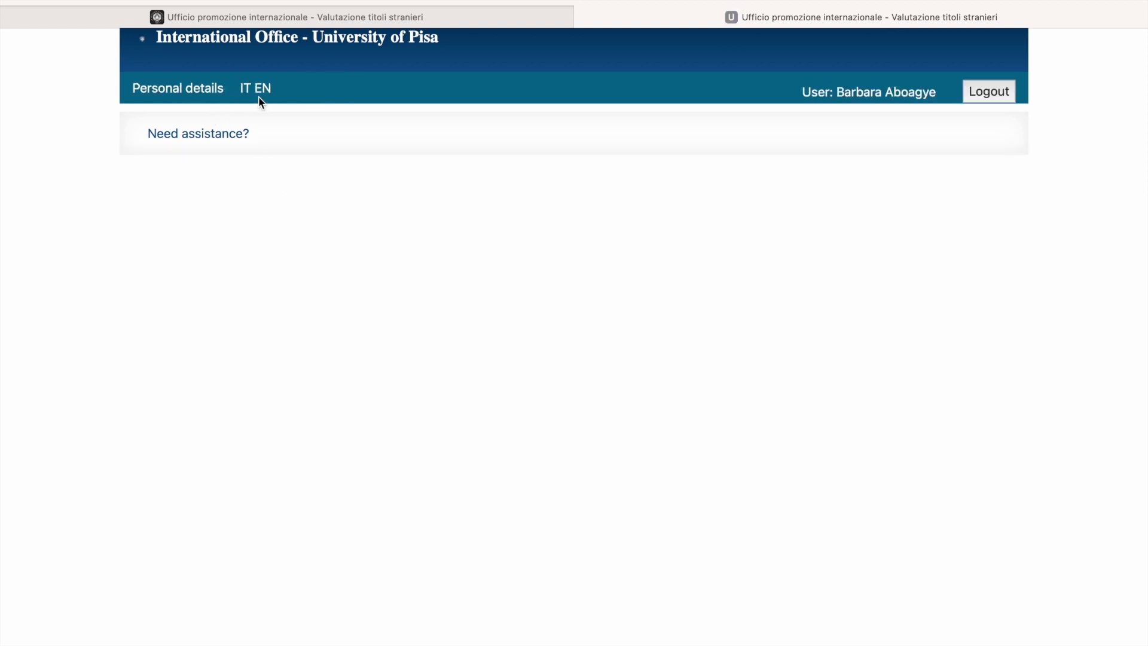
Step: Switch the portal to English, look over Personal details, and go to Qualifications
left_click(267, 93)
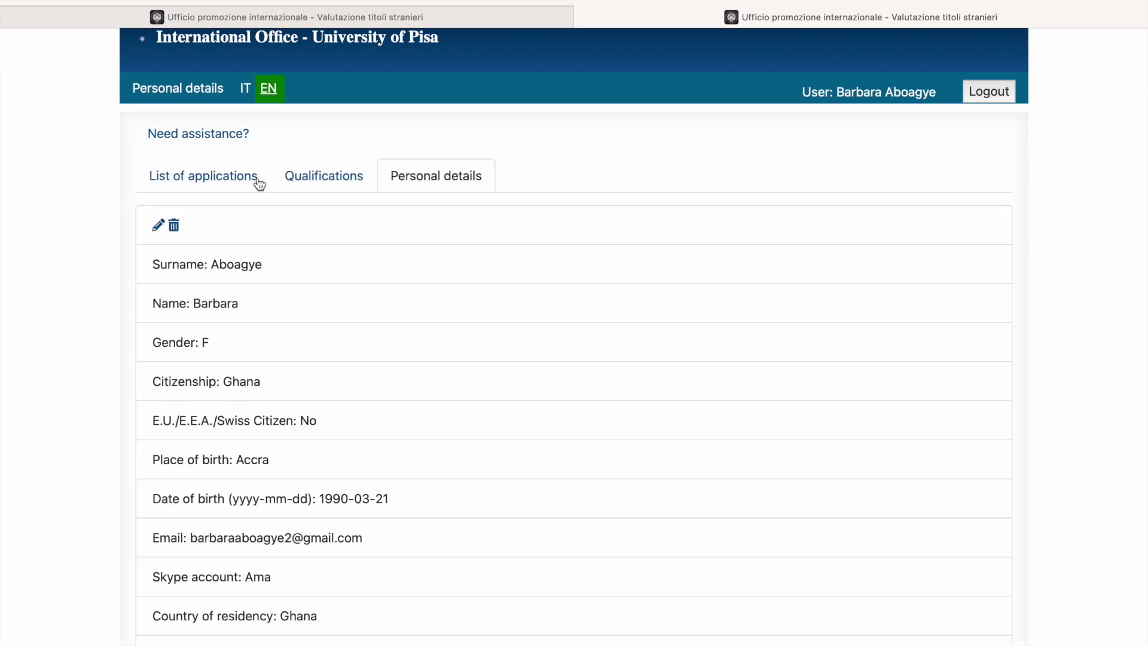
scroll(251, 352, "down", 3)
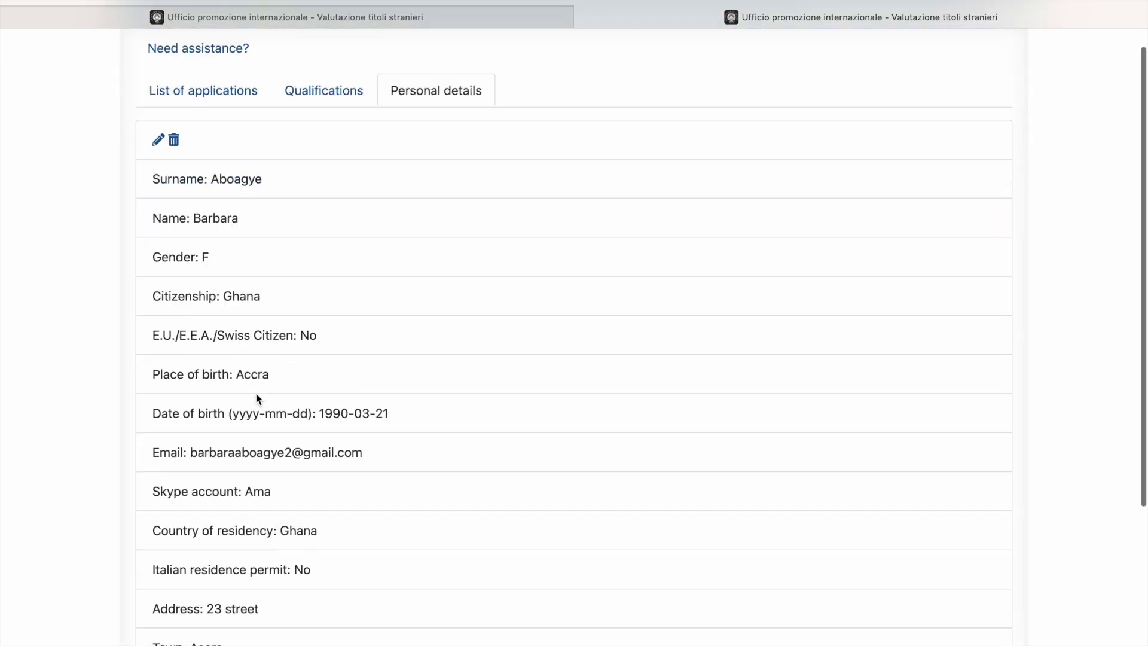
scroll(256, 398, "down", 5)
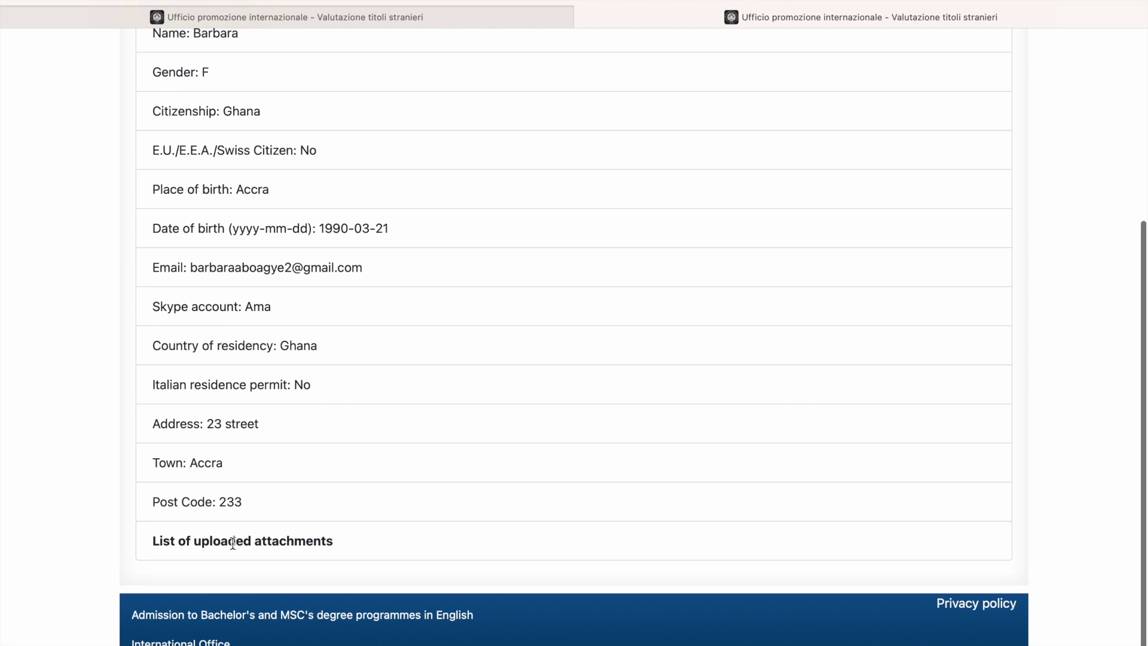
scroll(270, 357, "up", 8)
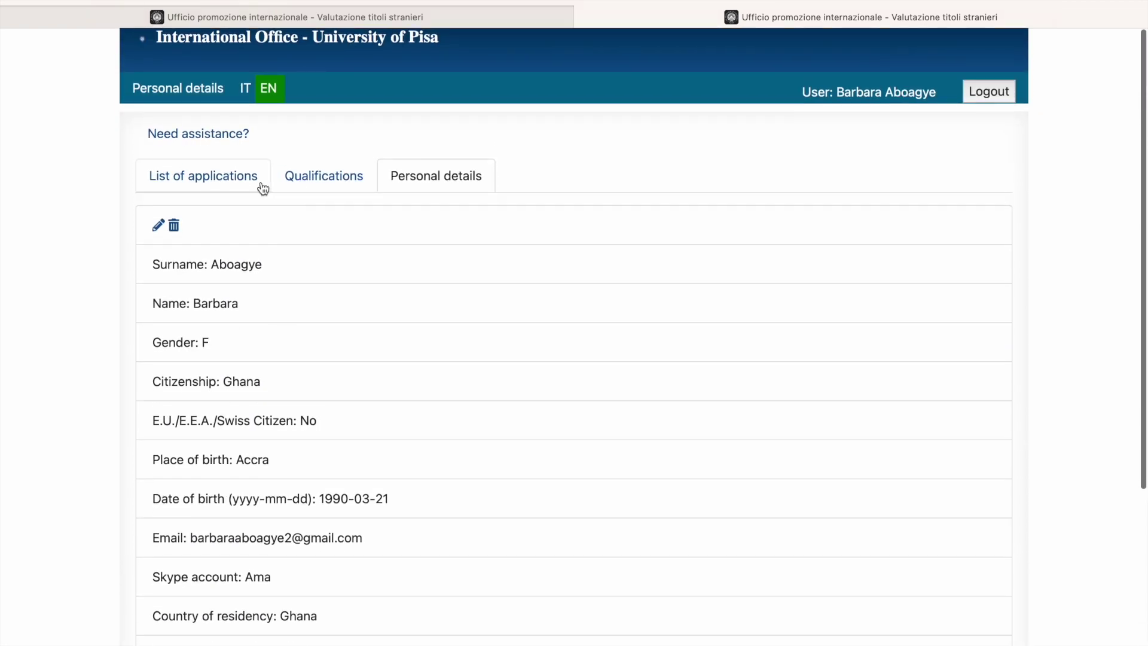
left_click(318, 185)
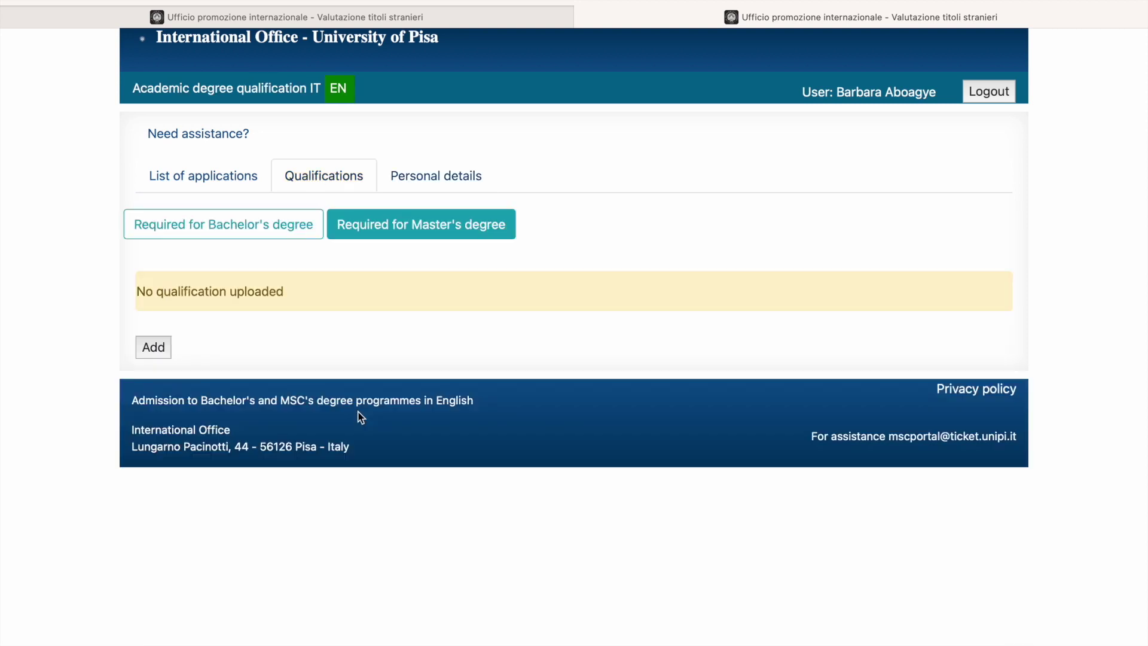
Step: Go from List of applications to the open calls list and scroll to the Social Sciences programmes
left_click(262, 234)
left_click(210, 178)
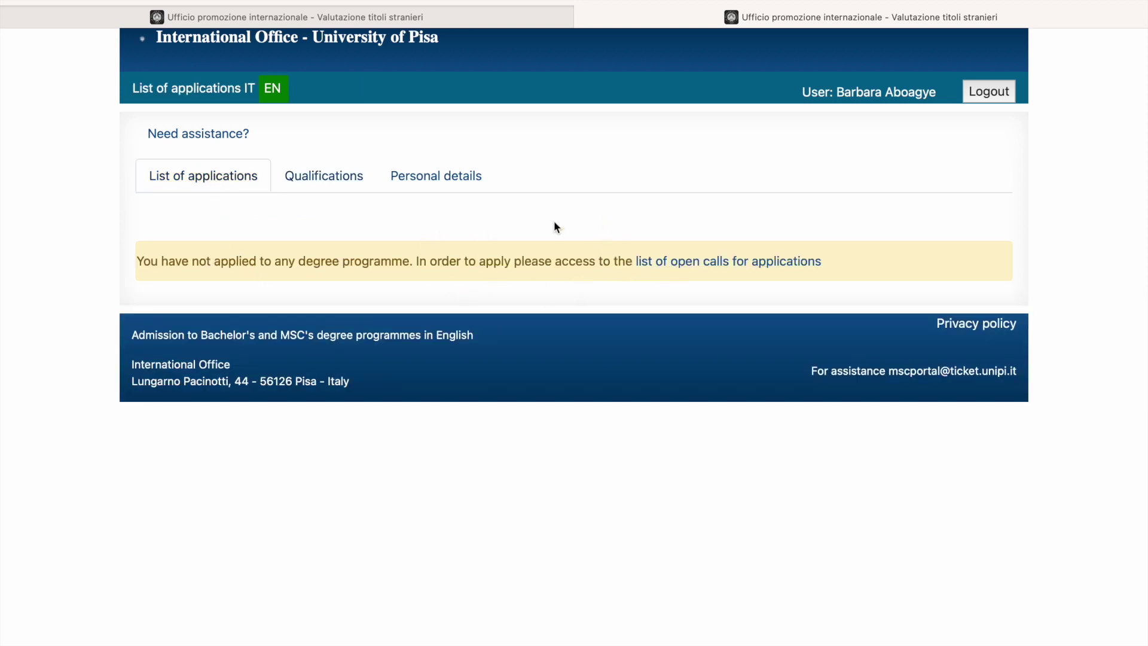
left_click(711, 266)
scroll(712, 267, "down", 6)
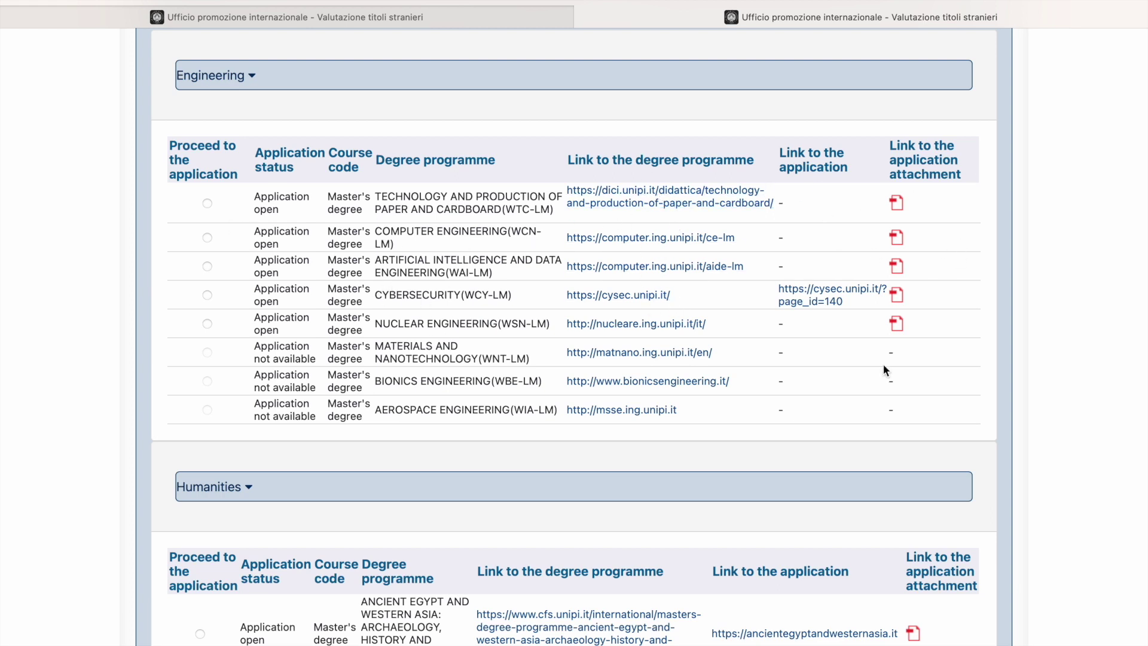
scroll(640, 442, "down", 3)
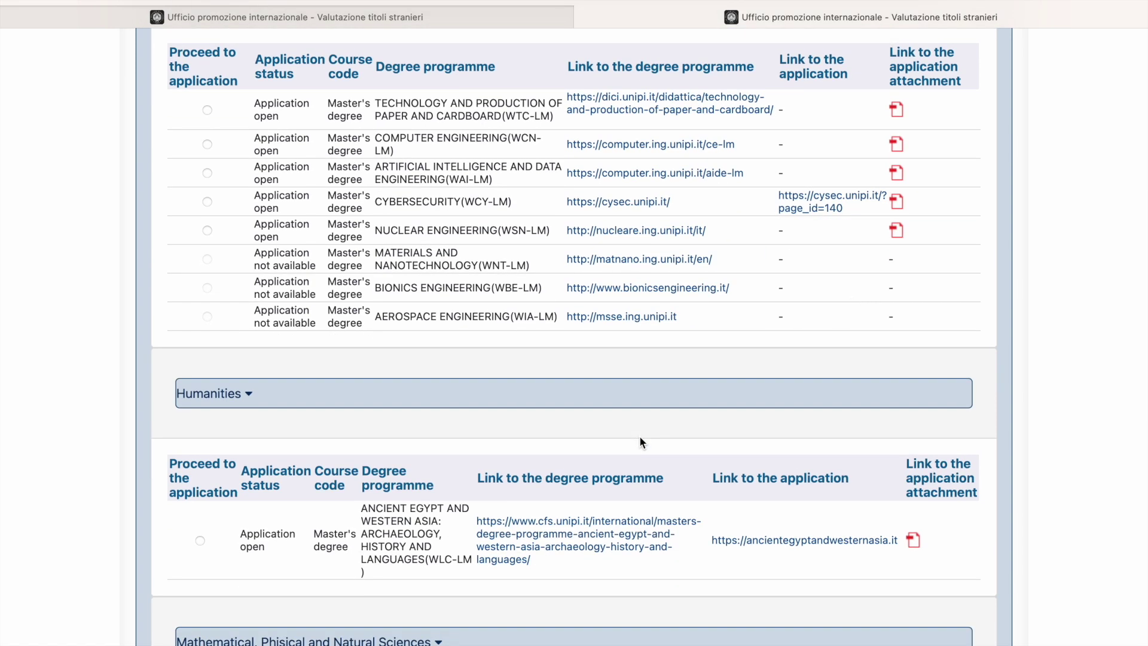
scroll(490, 436, "down", 4)
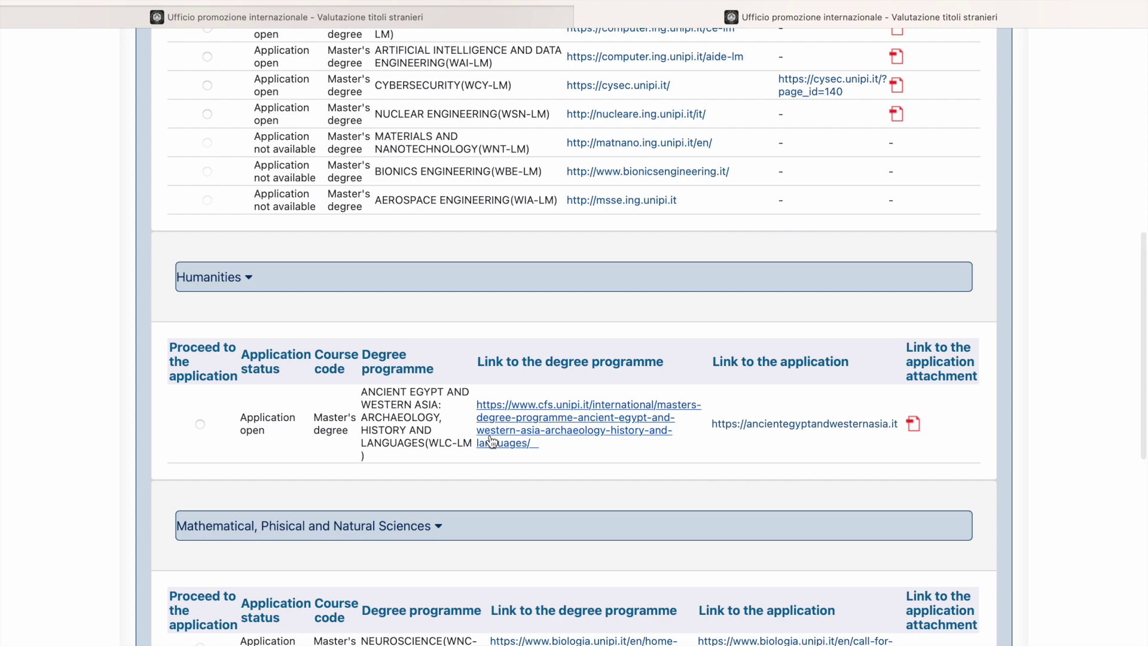
scroll(490, 441, "down", 20)
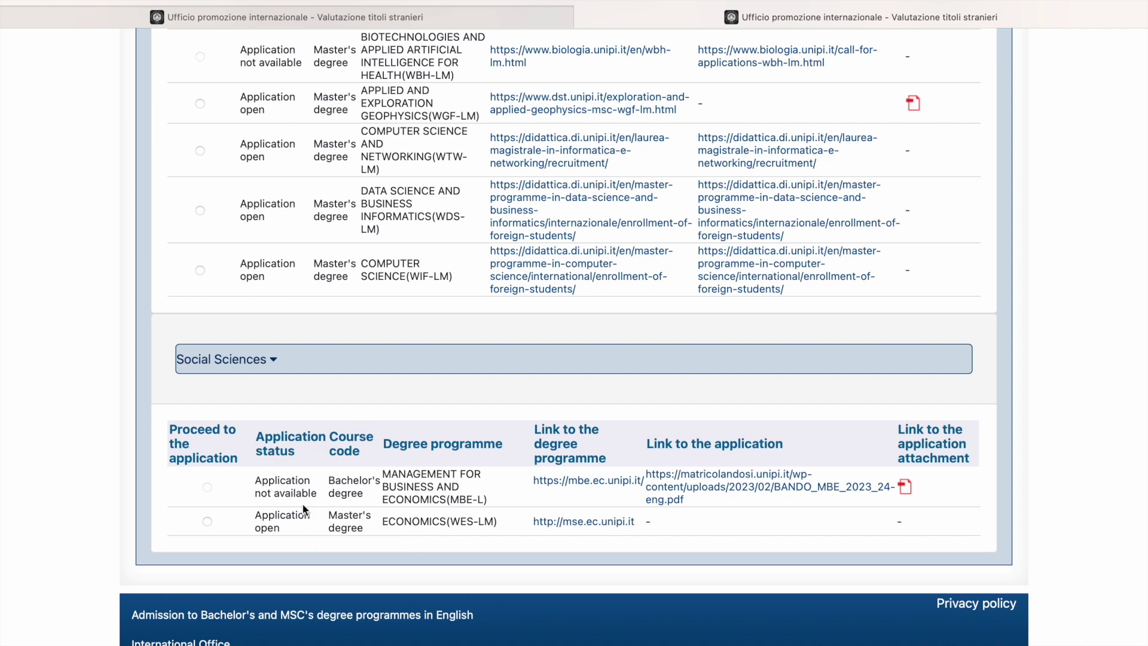
Step: Select ECONOMICS (WES-LM) and proceed with the 2023-2024 application
left_click(205, 522)
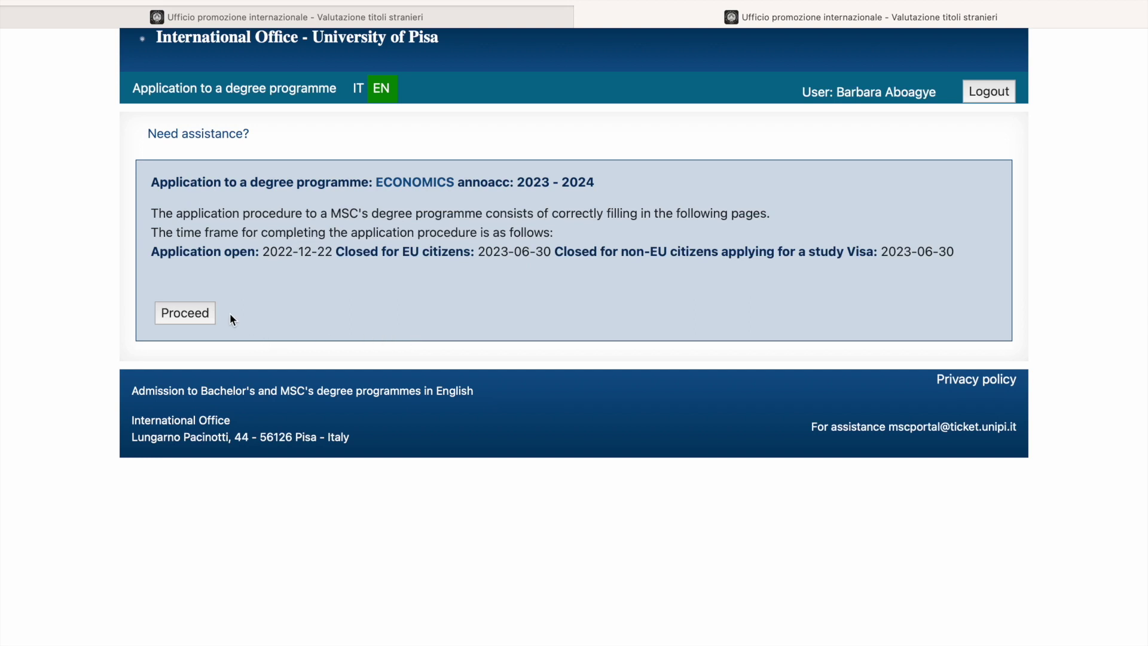
left_click(201, 315)
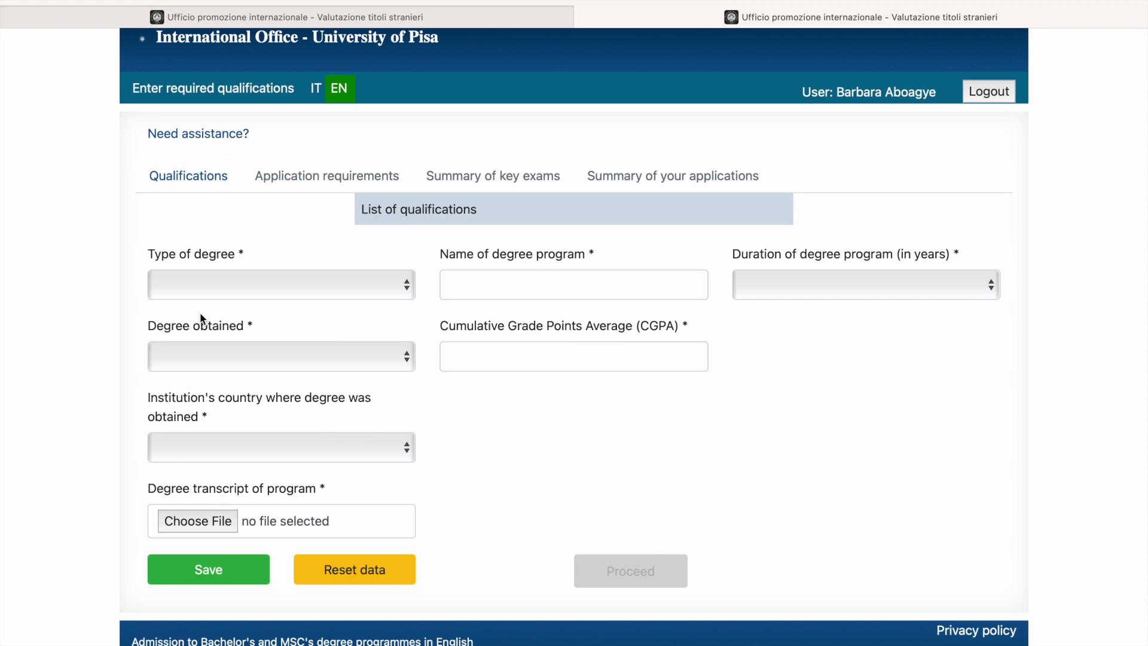
Step: Mark the degree as obtained and enter Economics as the degree programme name
left_click(215, 282)
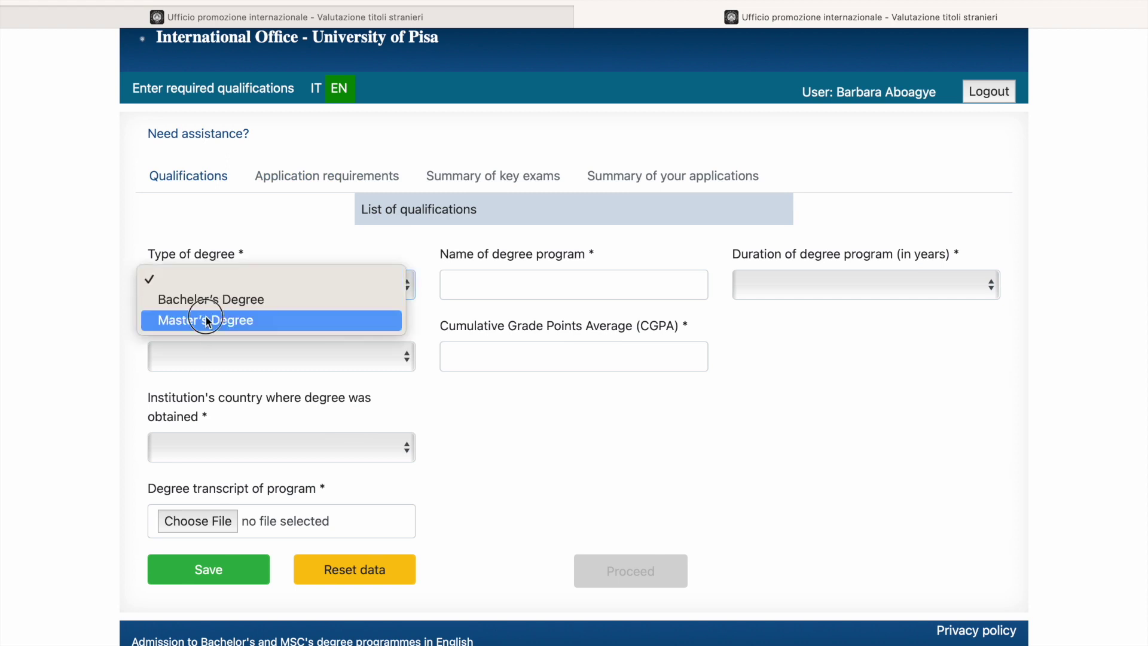
left_click(205, 321)
left_click(207, 286)
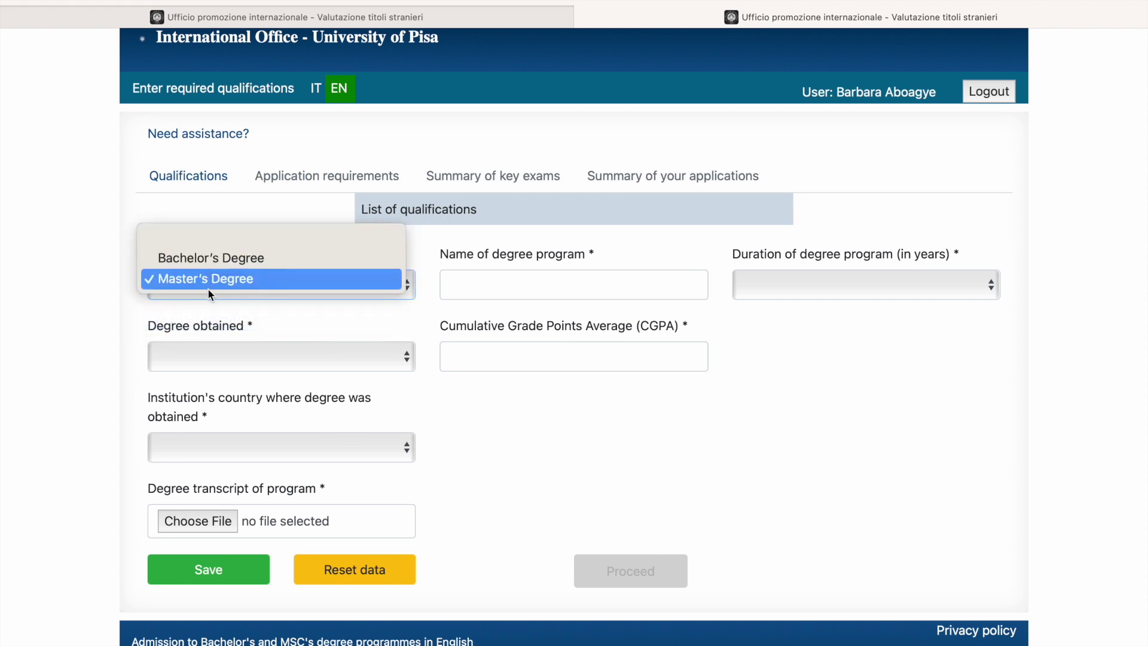
left_click(209, 285)
scroll(254, 339, "down", 1)
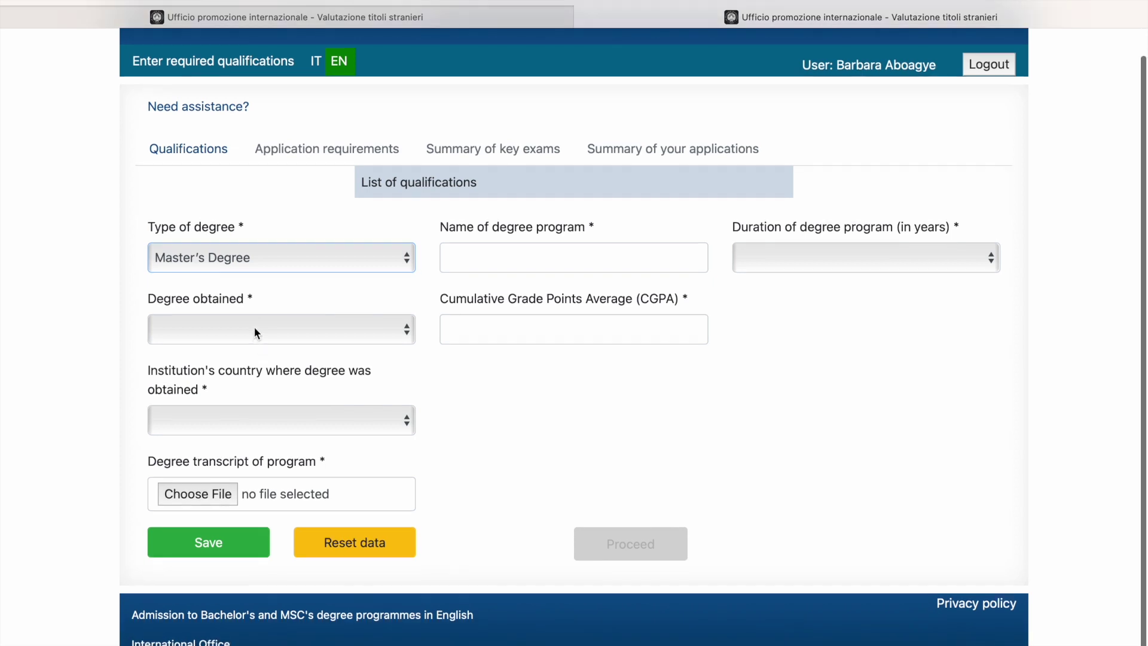
left_click(254, 327)
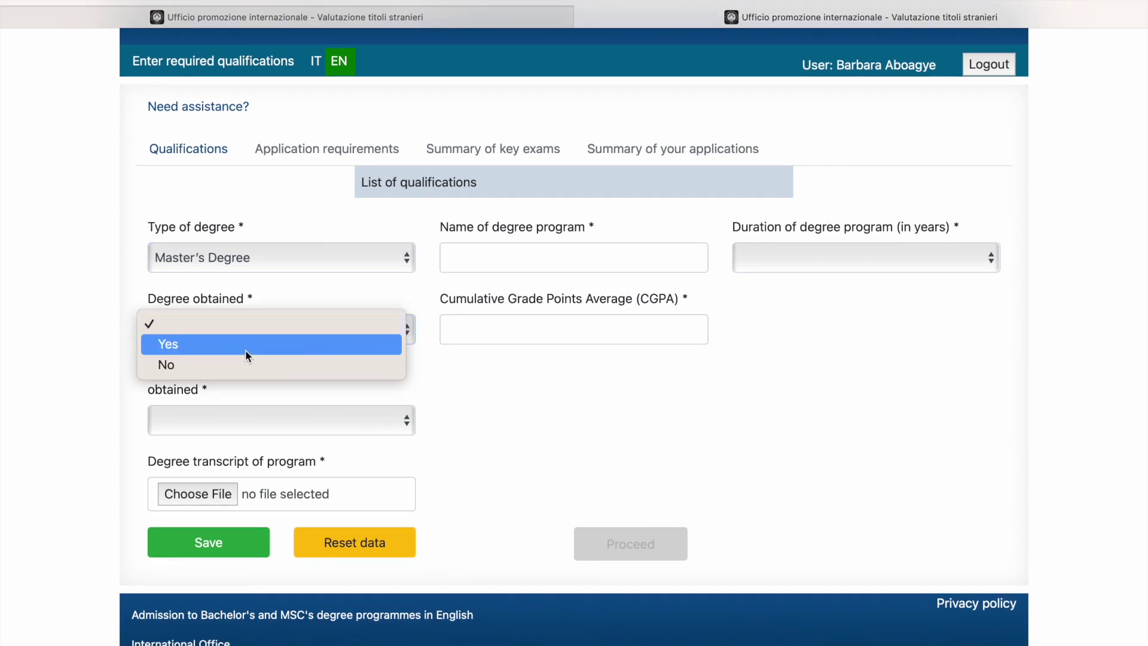
left_click(245, 347)
scroll(529, 261, "up", 1)
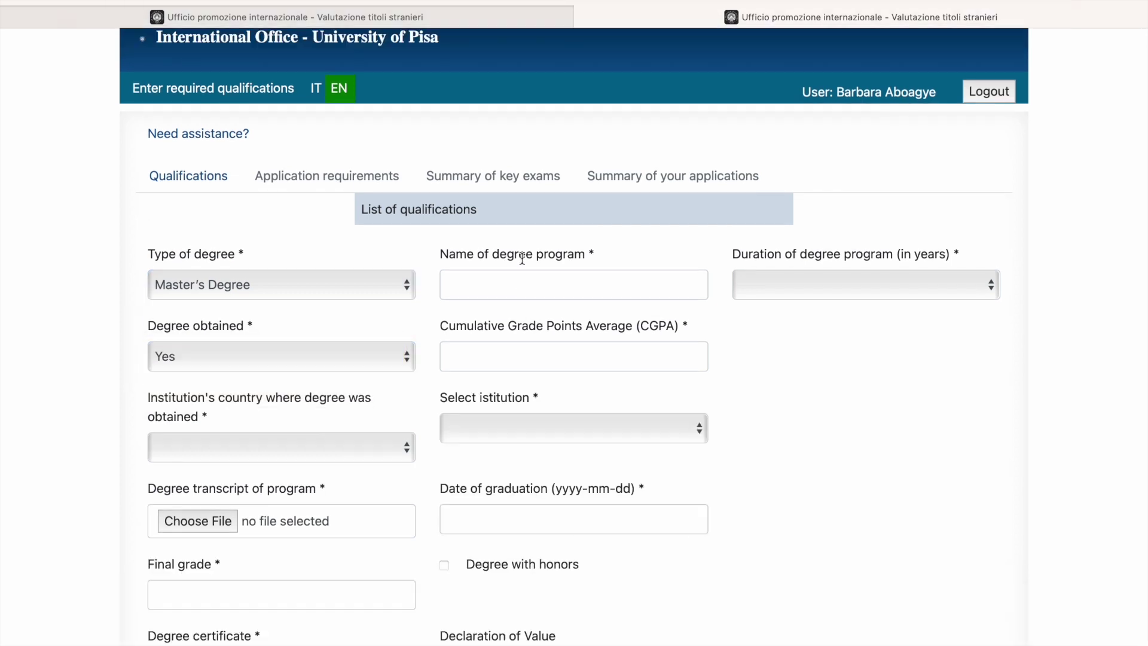
left_click(522, 273)
type("Econ")
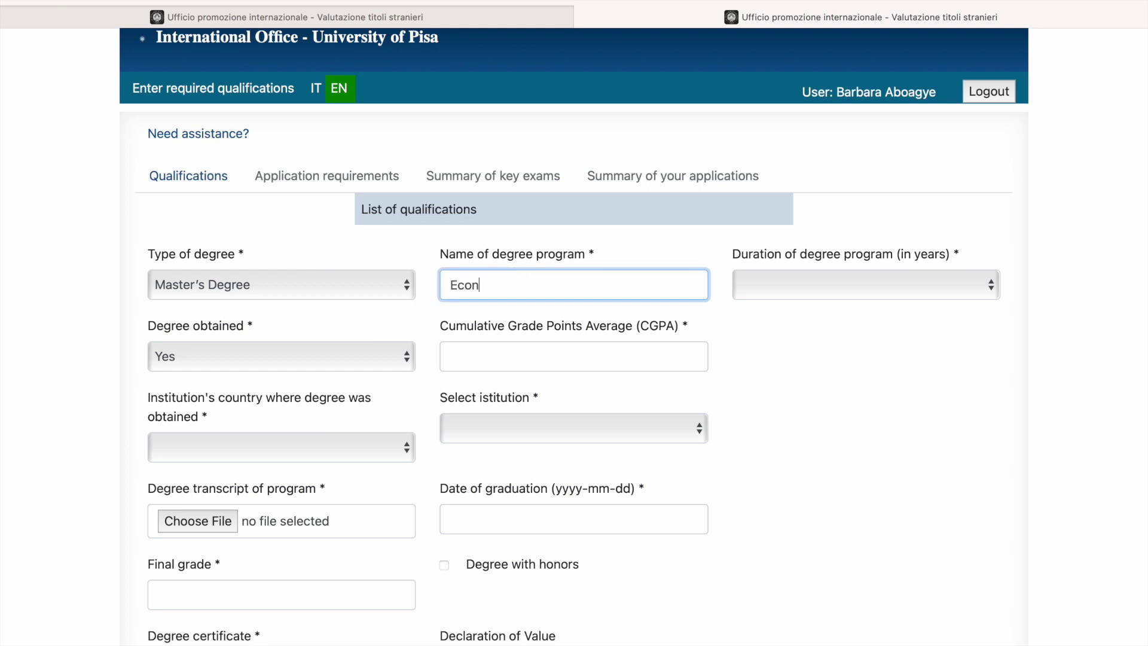
type("omics")
Step: Set the degree type to Bachelor's Degree, duration 4 years, and CGPA 70
left_click(892, 281)
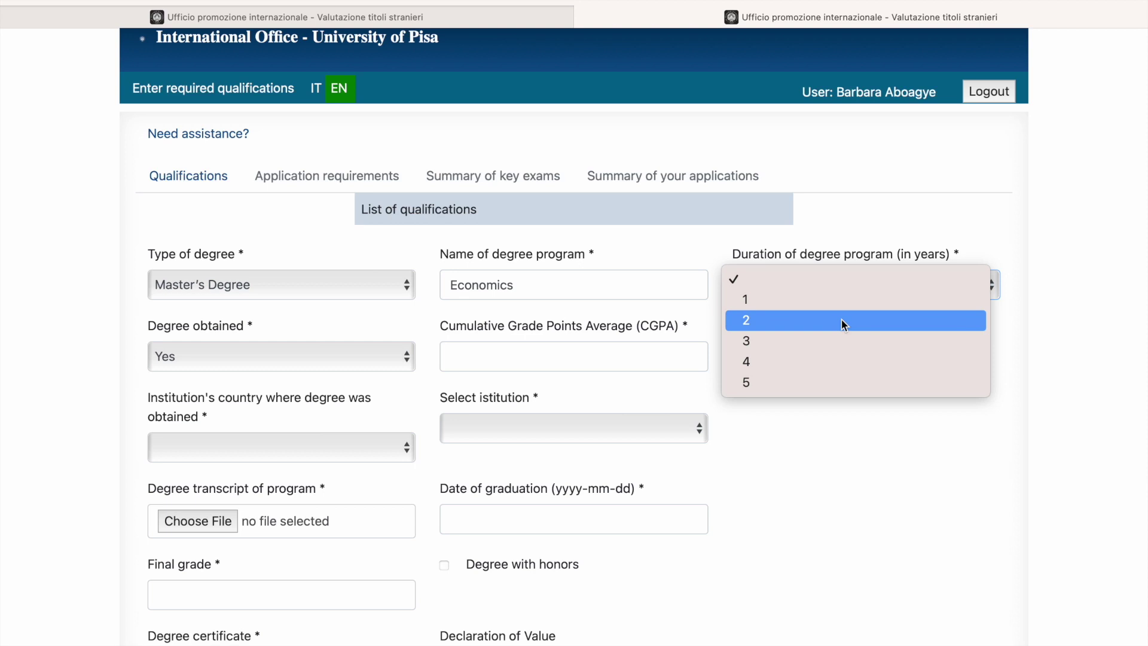
left_click(404, 238)
left_click(376, 280)
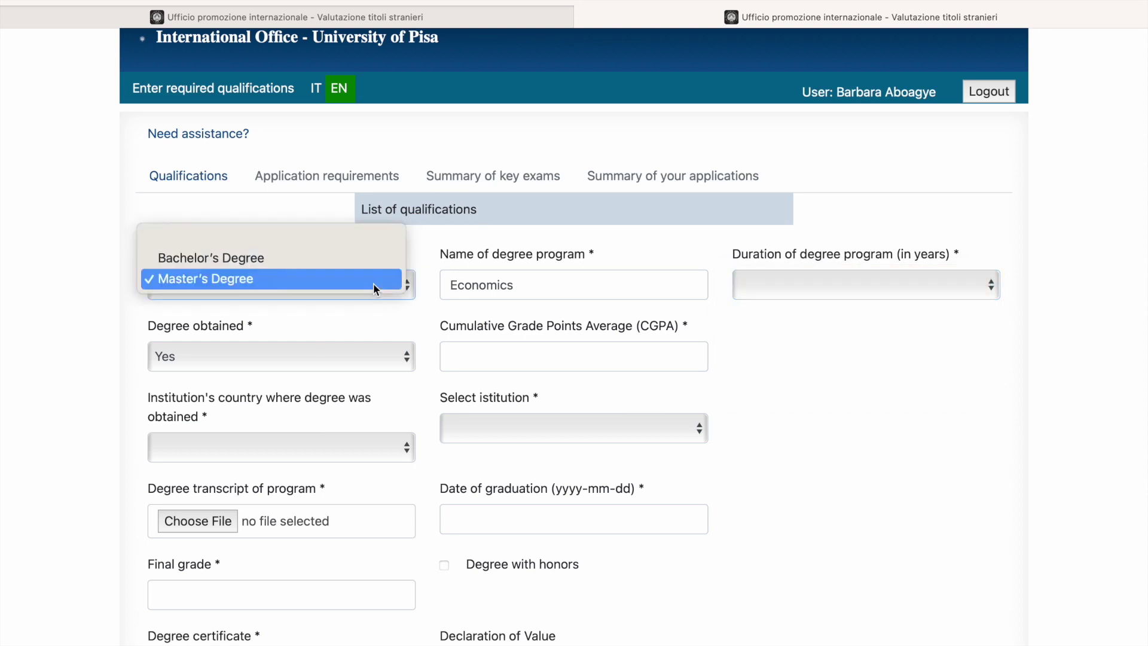
left_click(330, 260)
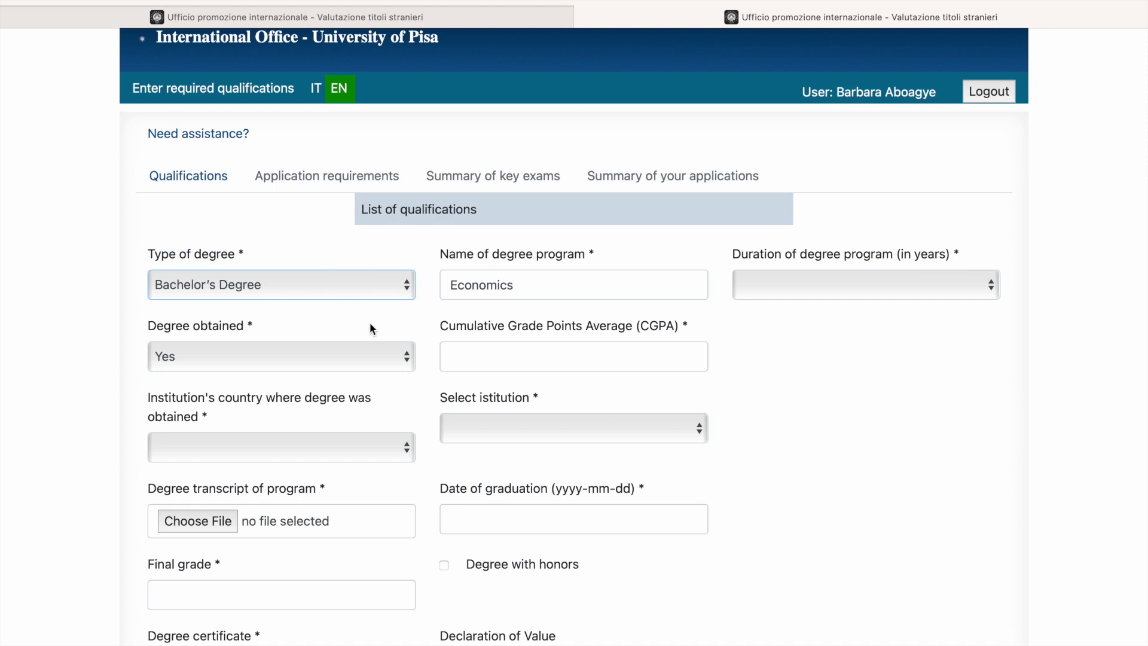
scroll(442, 287, "down", 2)
left_click(769, 233)
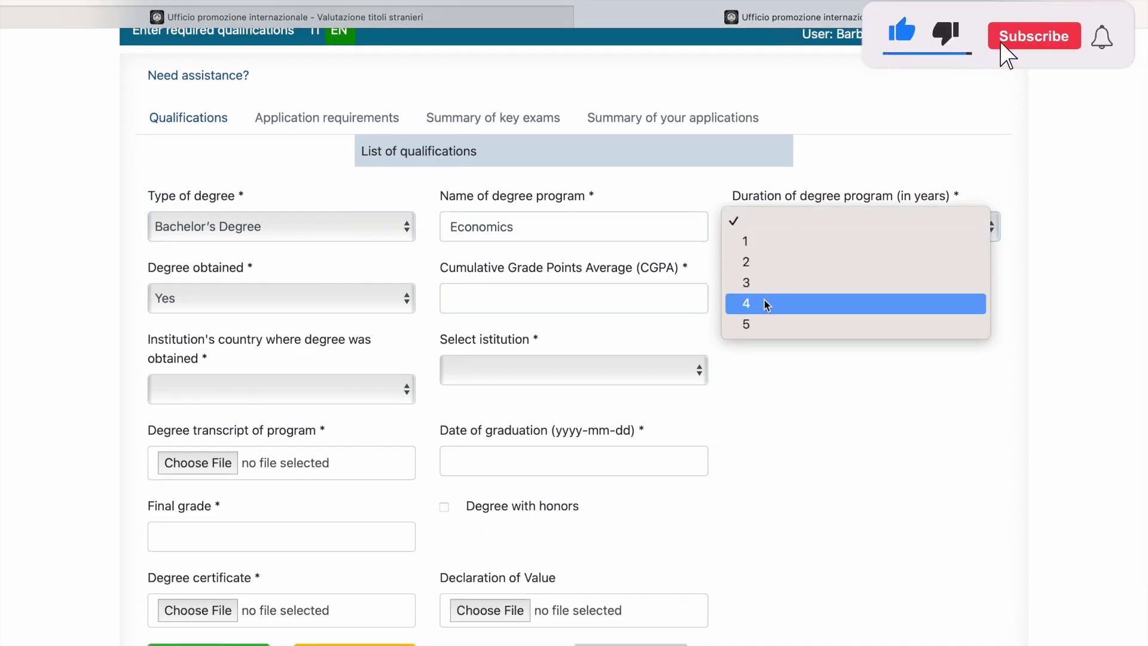
left_click(764, 302)
left_click(529, 288)
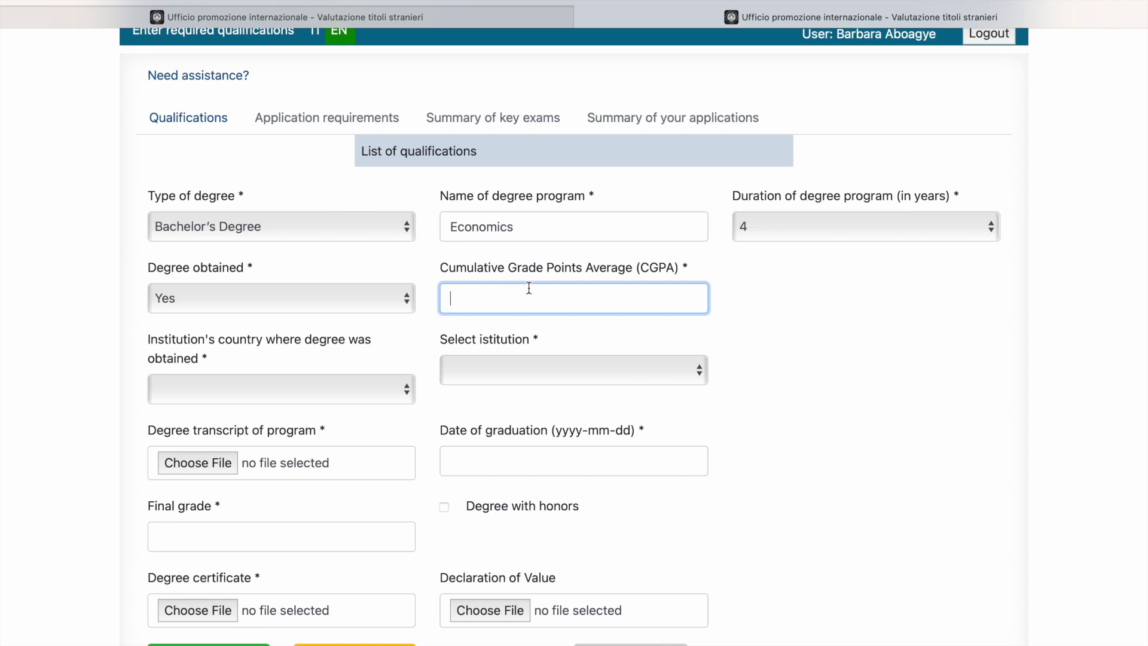
type("8")
key("BackSpace")
type("70")
scroll(427, 406, "down", 3)
Step: Browse the country list (typing 'gh') and the institution list, closing both without choosing
left_click(299, 312)
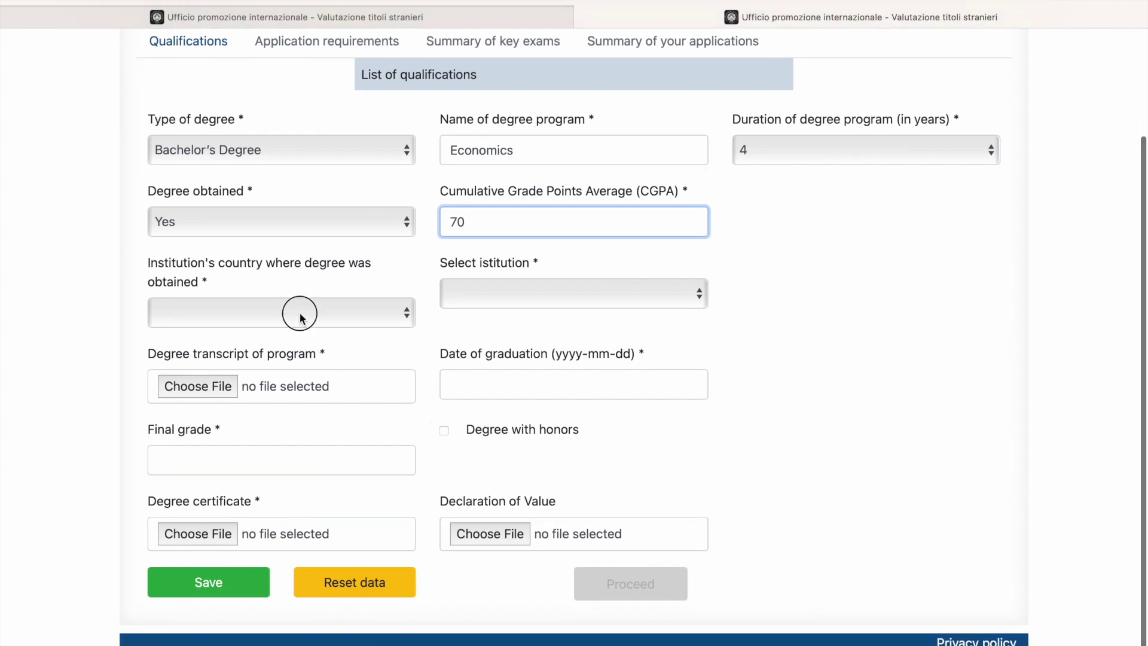
type("gh")
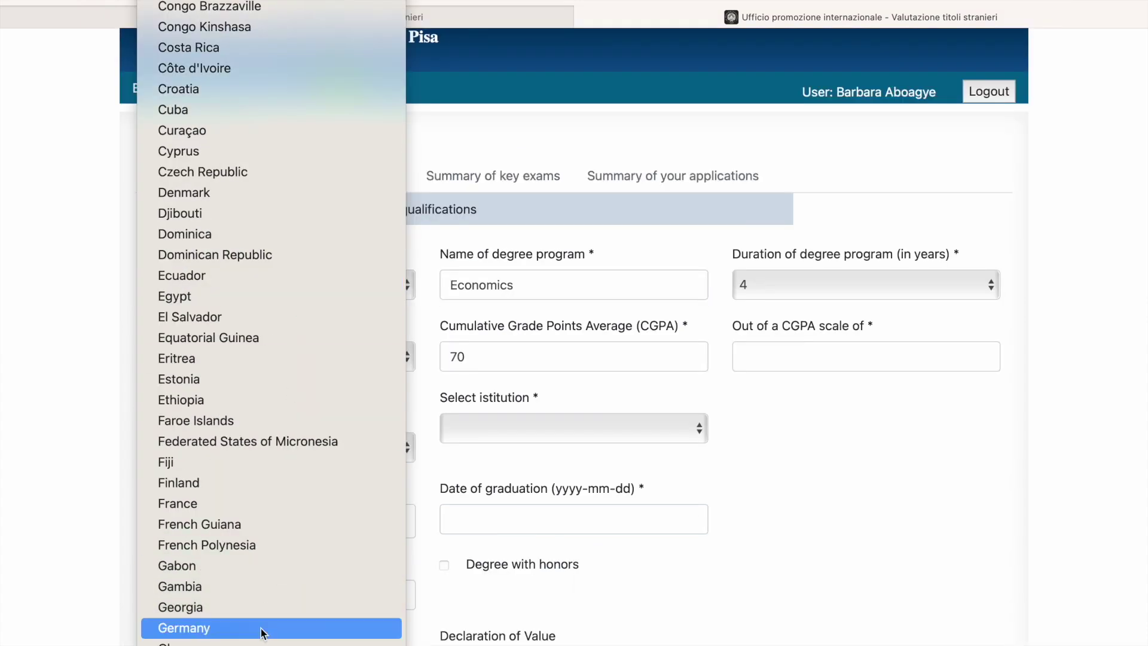
left_click(403, 446)
left_click(476, 427)
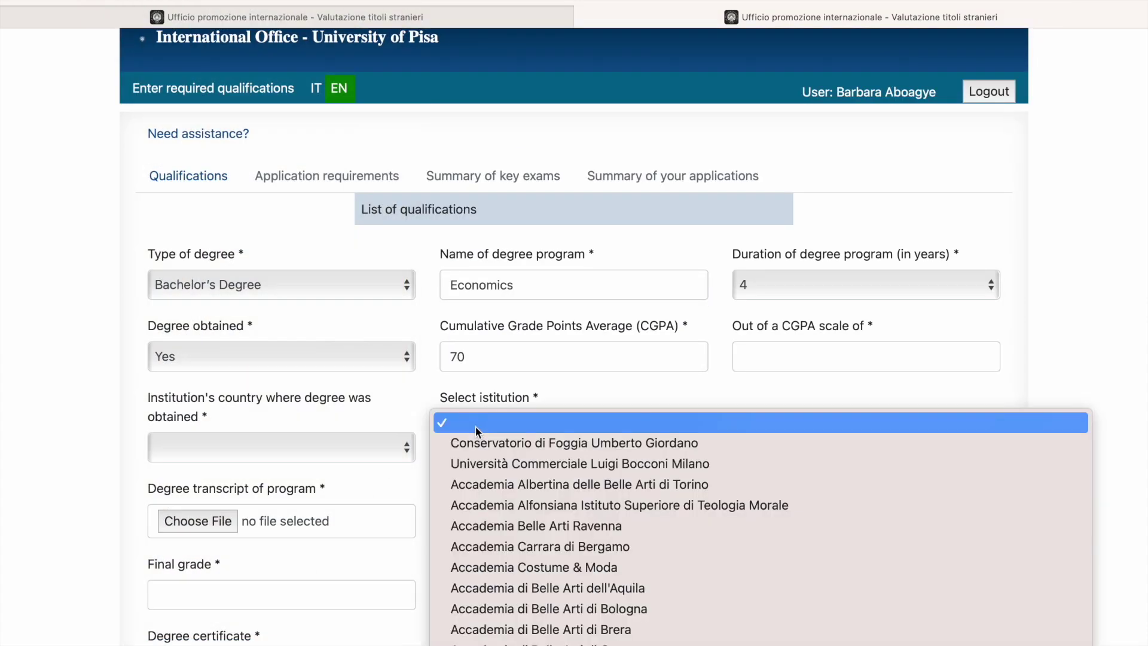
scroll(483, 573, "down", 10)
scroll(482, 572, "down", 20)
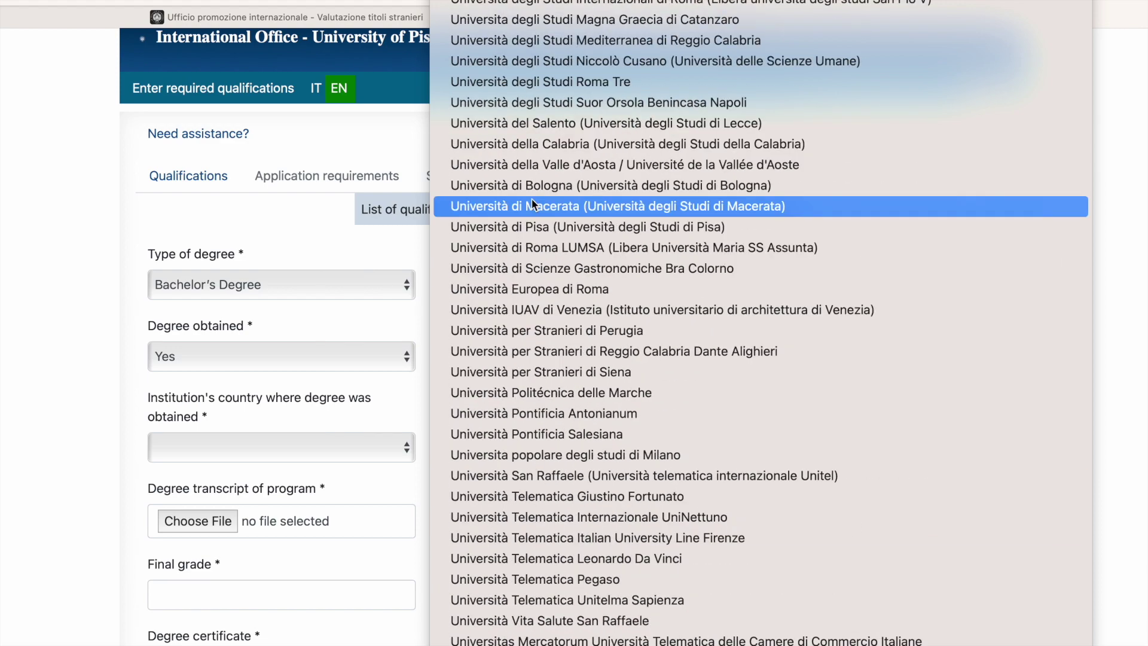
scroll(532, 203, "up", 20)
scroll(532, 203, "up", 10)
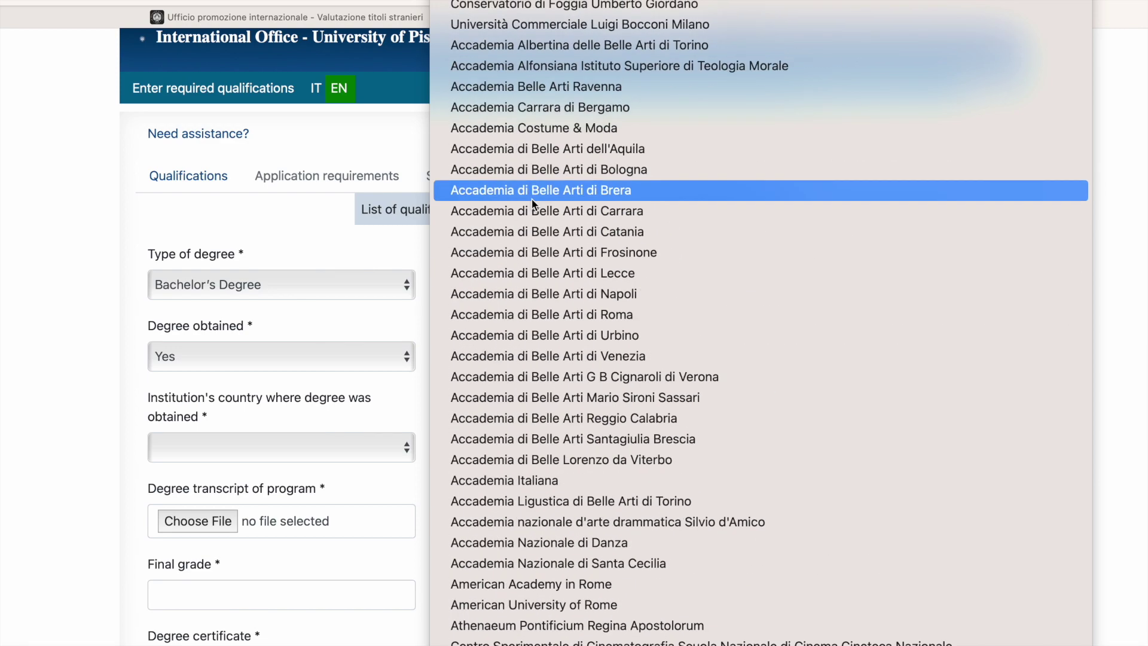
left_click(523, 191)
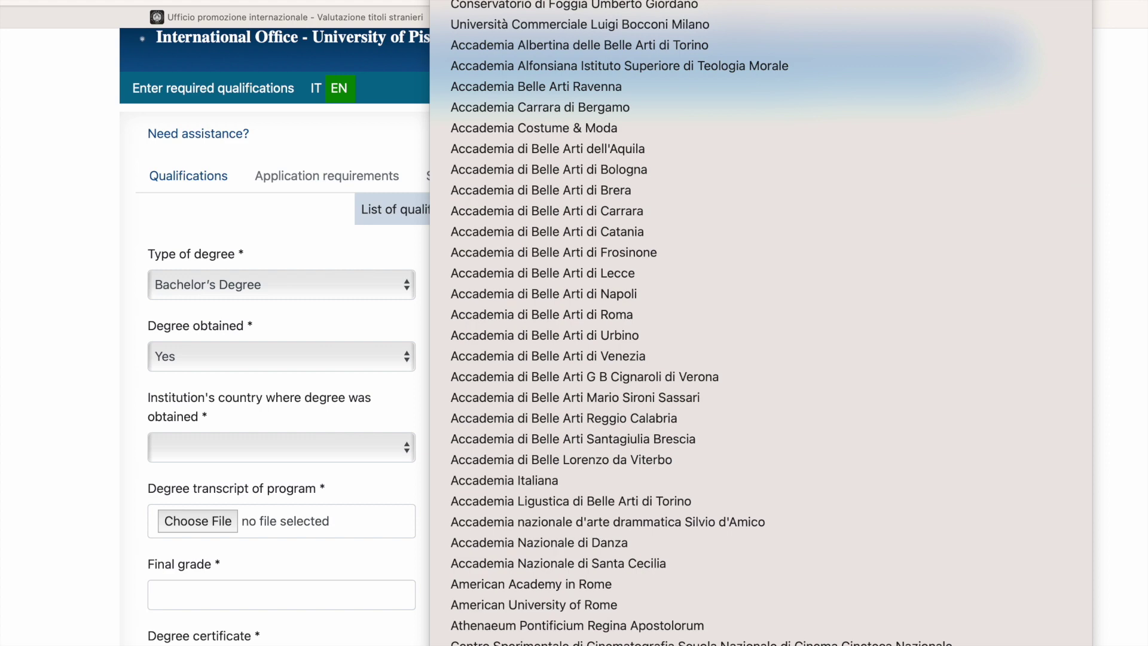
left_click(329, 304)
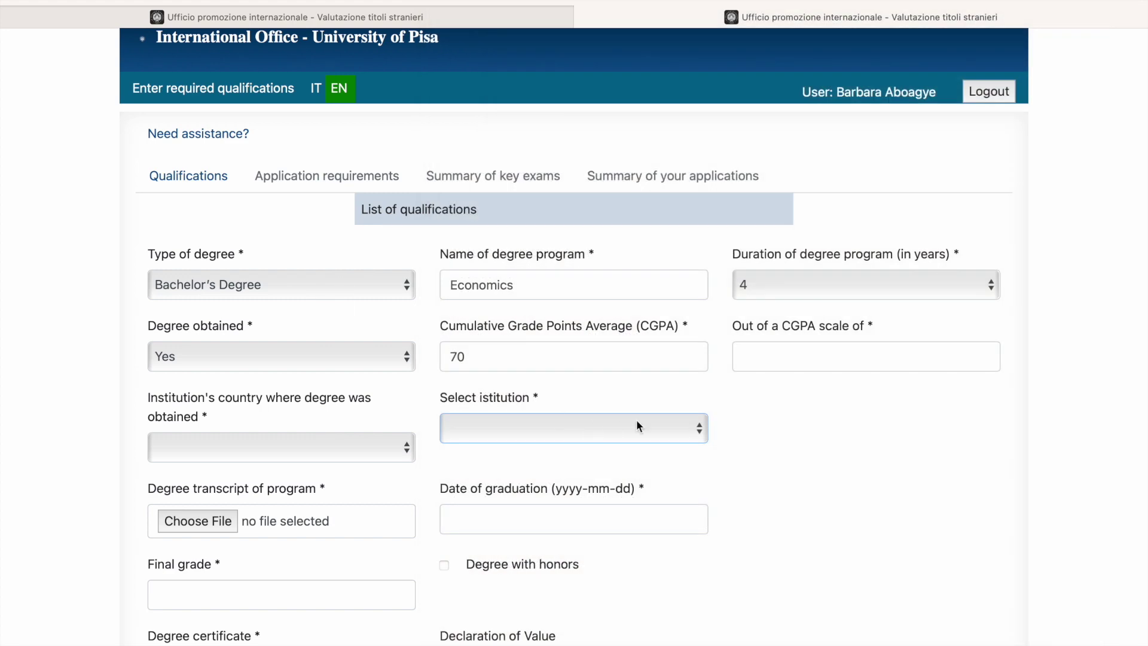
Step: Enter 100 as the CGPA scale maximum and set the institution's country to Ghana
left_click(782, 347)
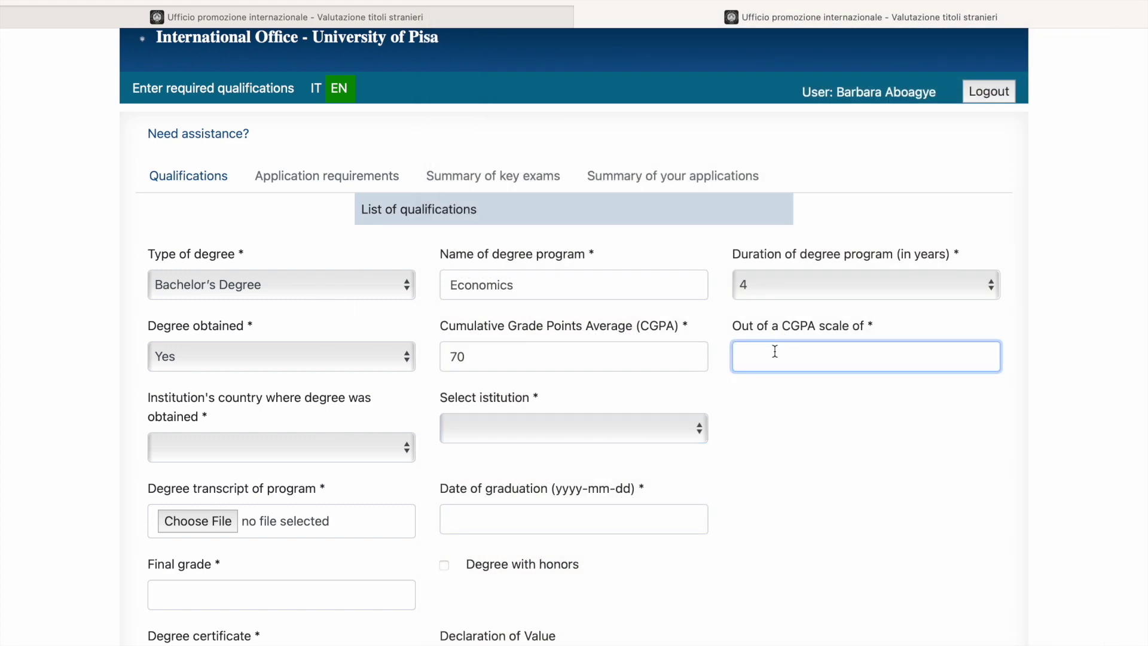
type("100")
key("Tab")
left_click(452, 439)
left_click(345, 444)
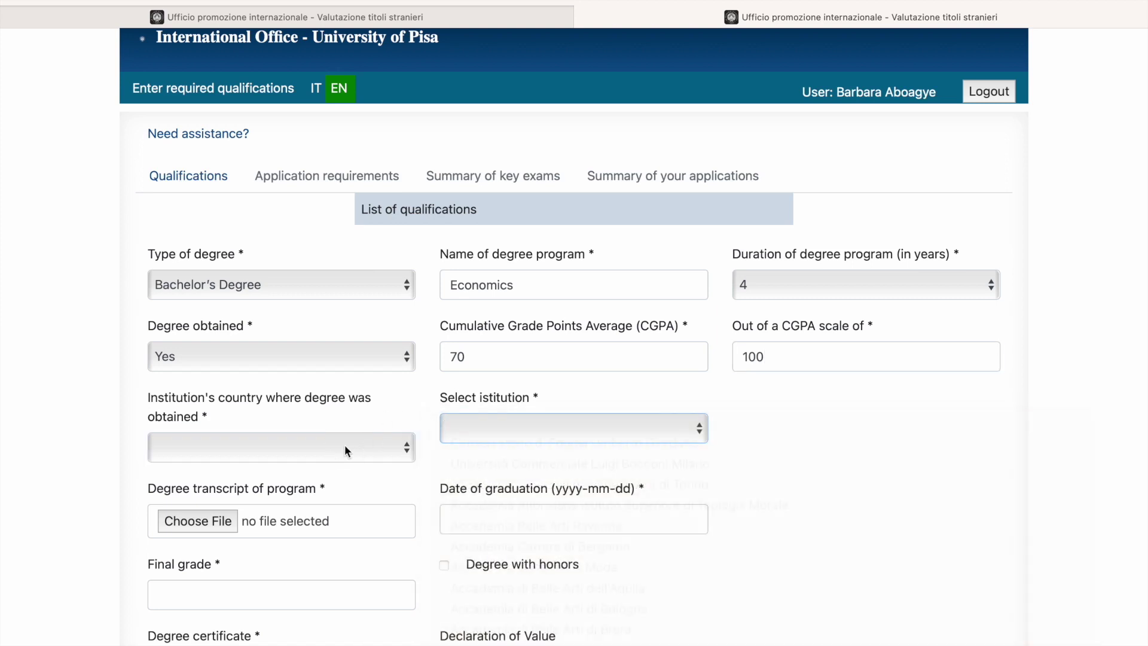
left_click(345, 444)
scroll(323, 532, "down", 10)
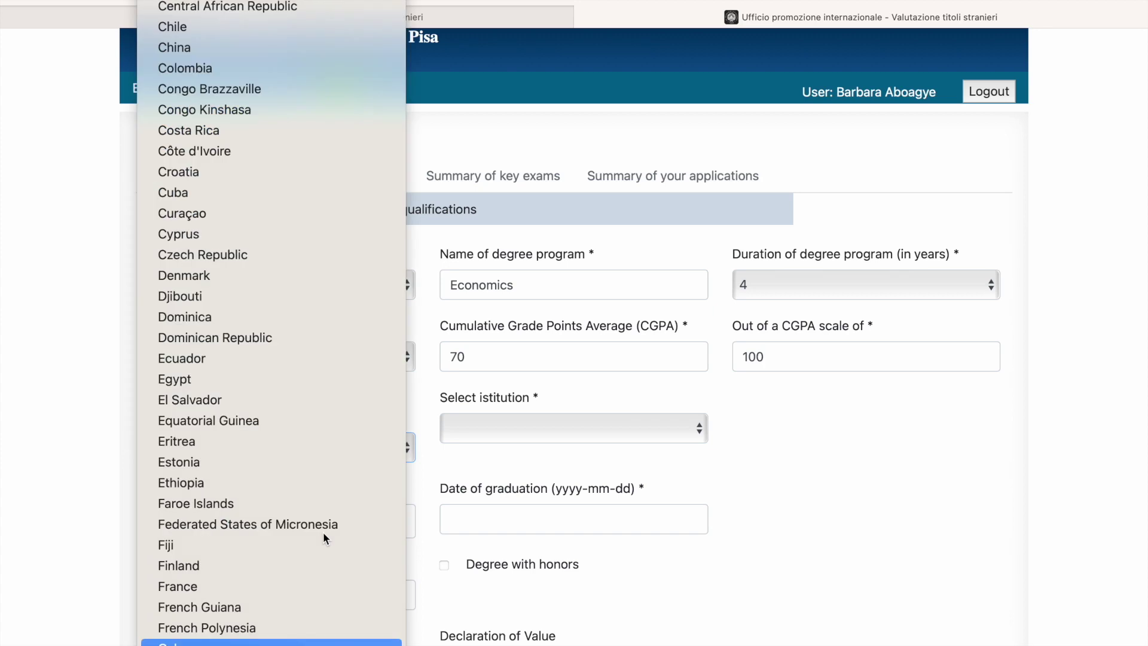
left_click(197, 642)
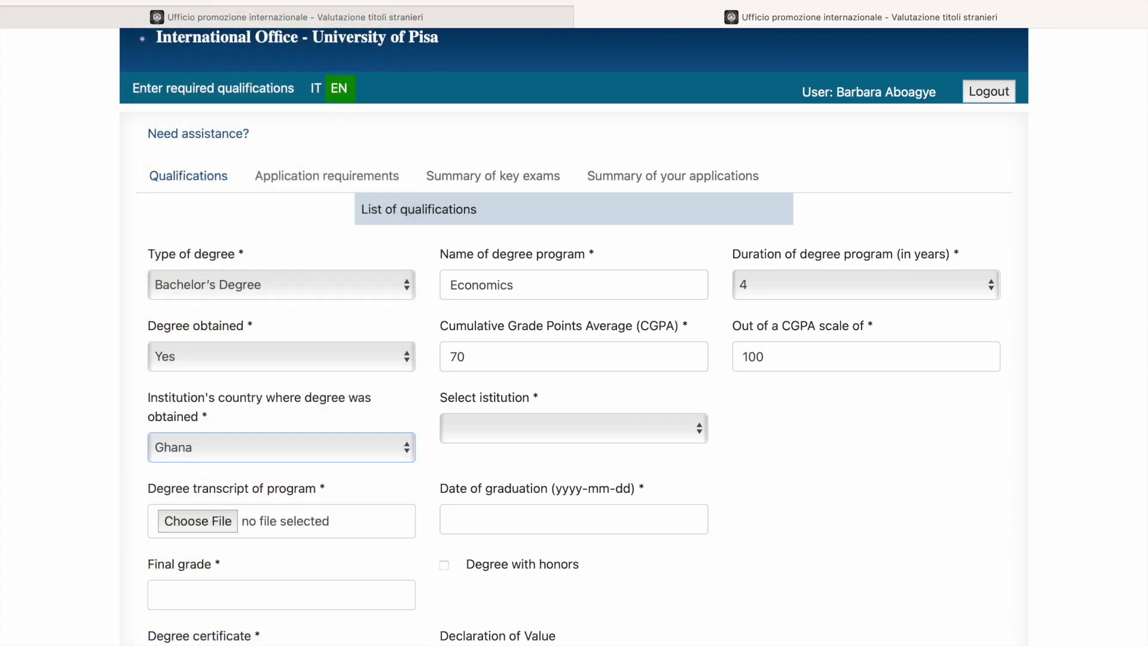
scroll(449, 488, "down", 3)
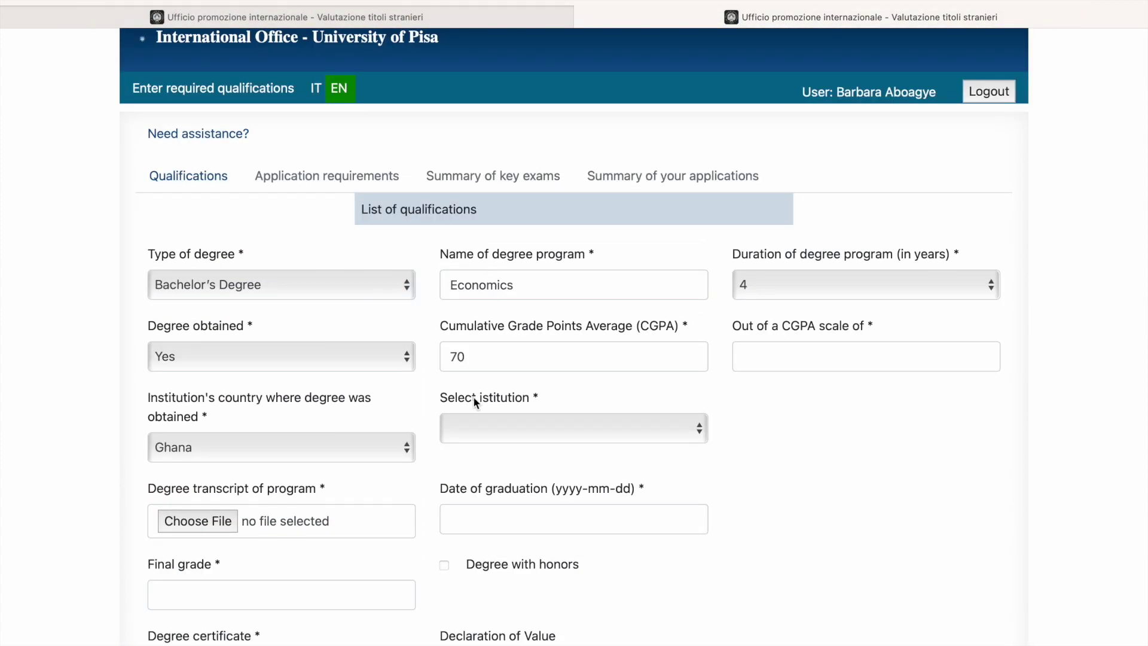
Step: Choose Kwame Nkrumah University of Science & Technology as the institution
left_click(474, 430)
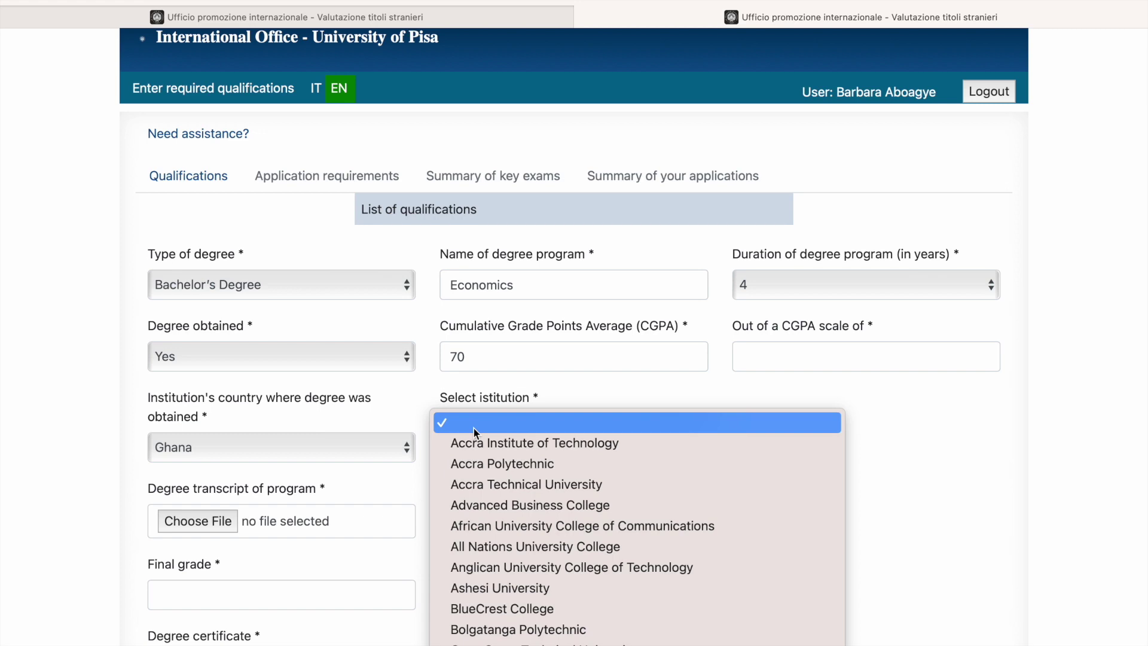
scroll(494, 507, "down", 10)
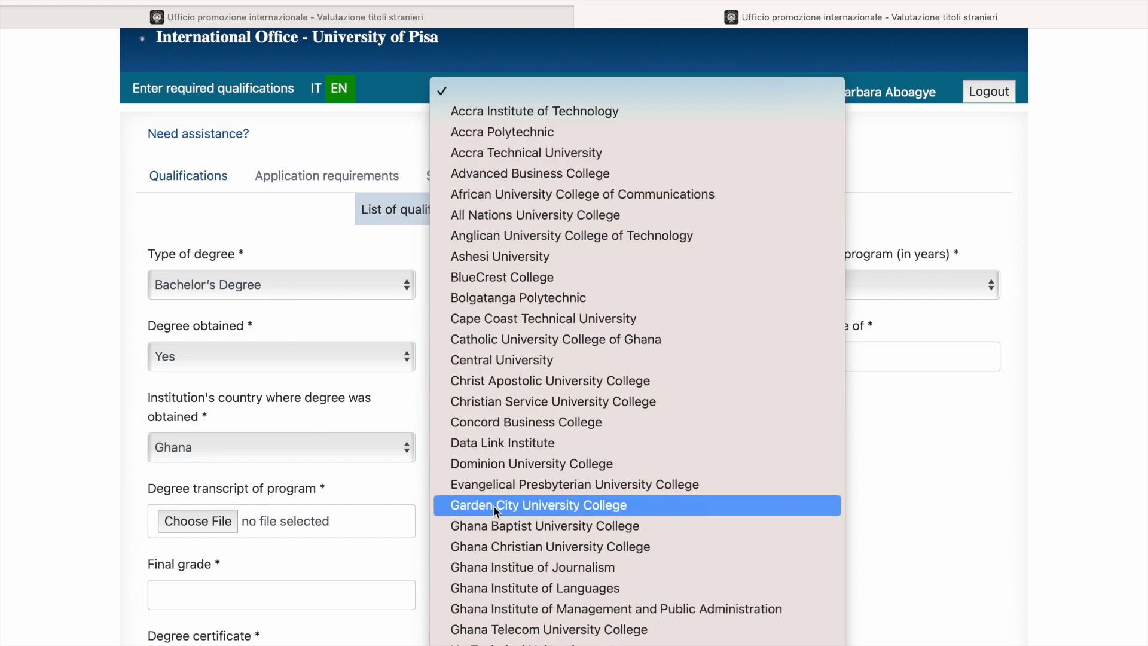
scroll(493, 504, "down", 5)
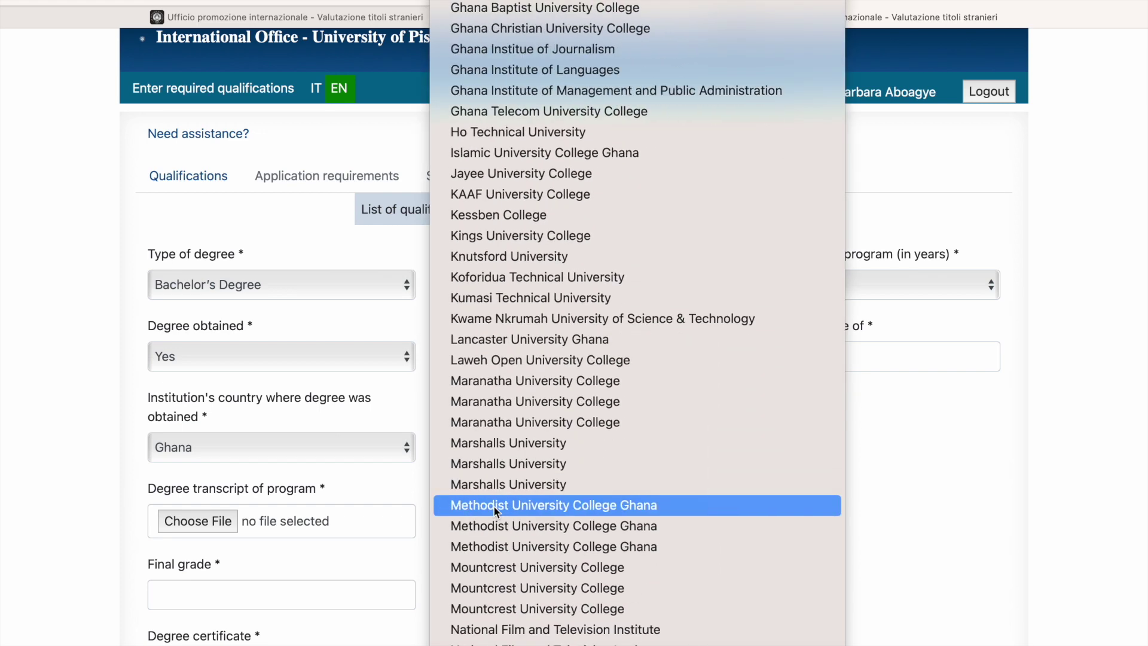
left_click(496, 320)
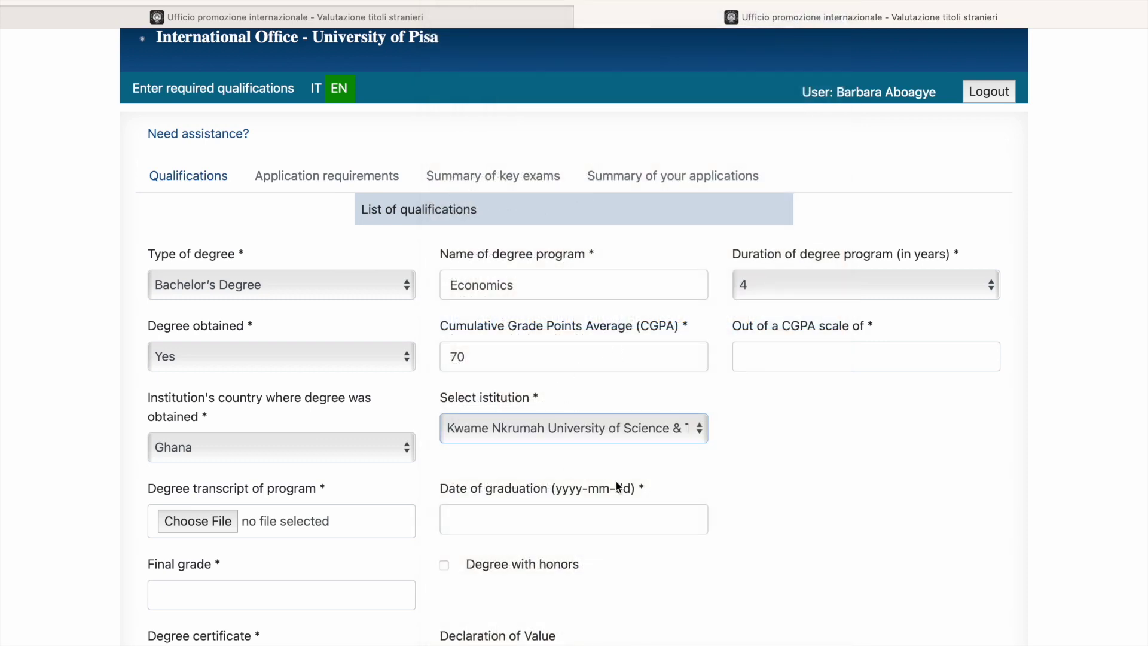
scroll(617, 486, "down", 3)
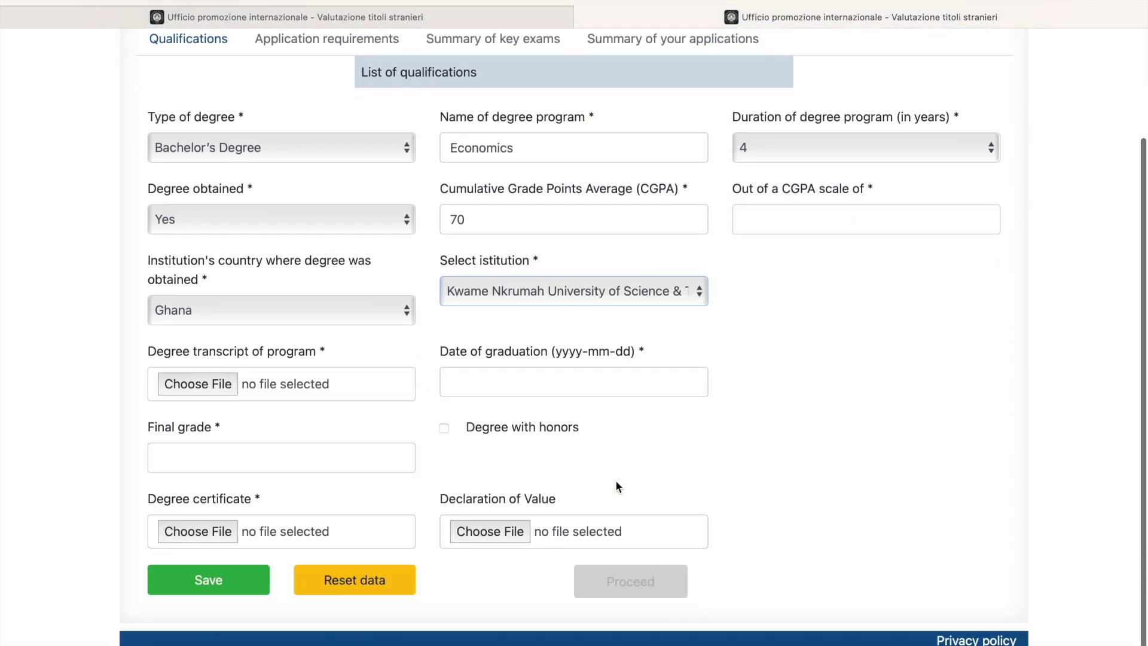
left_click(305, 147)
Step: Keep Bachelor's Degree as the degree type and attach Dummydocument.pdf as the transcript
left_click(305, 147)
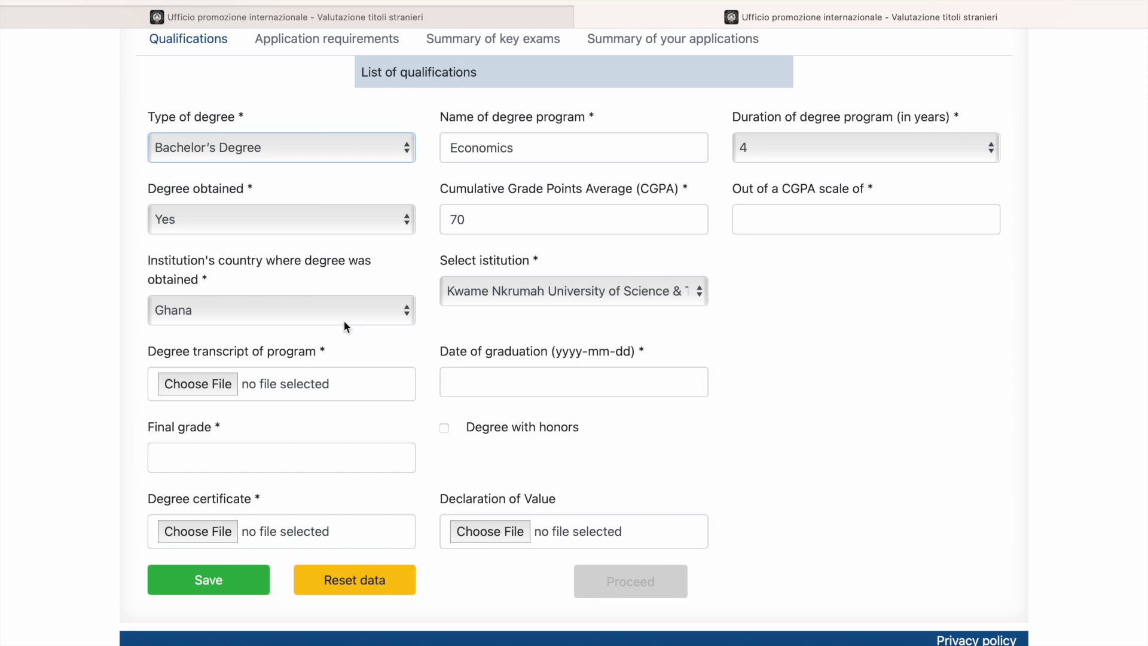
scroll(346, 353, "down", 1)
scroll(345, 354, "down", 1)
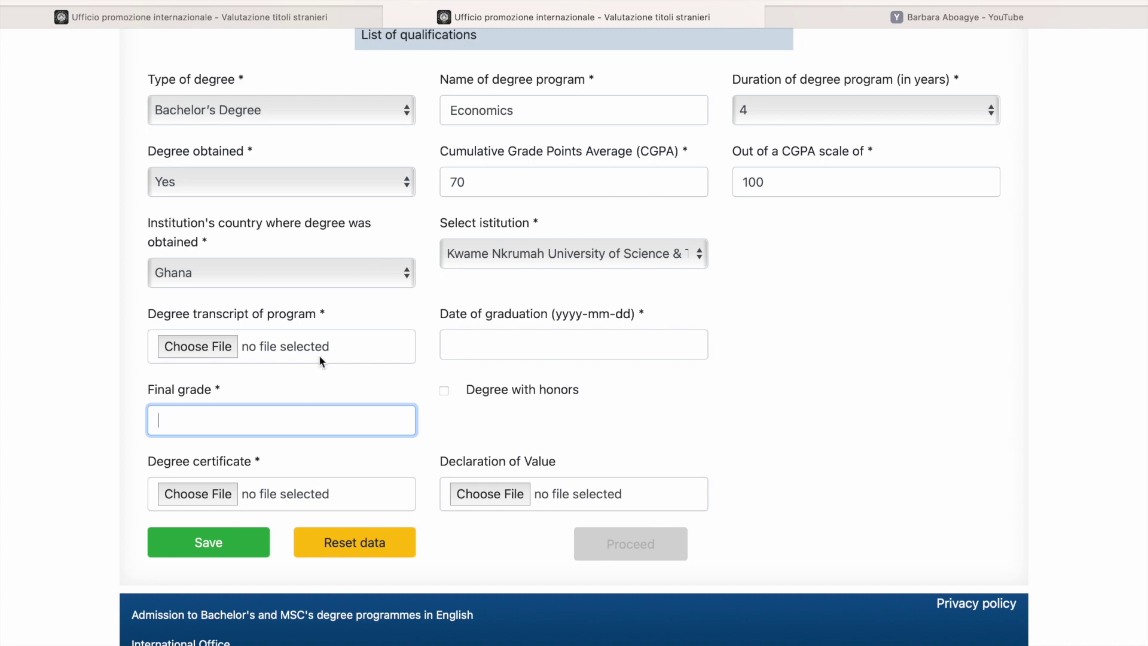
left_click(220, 349)
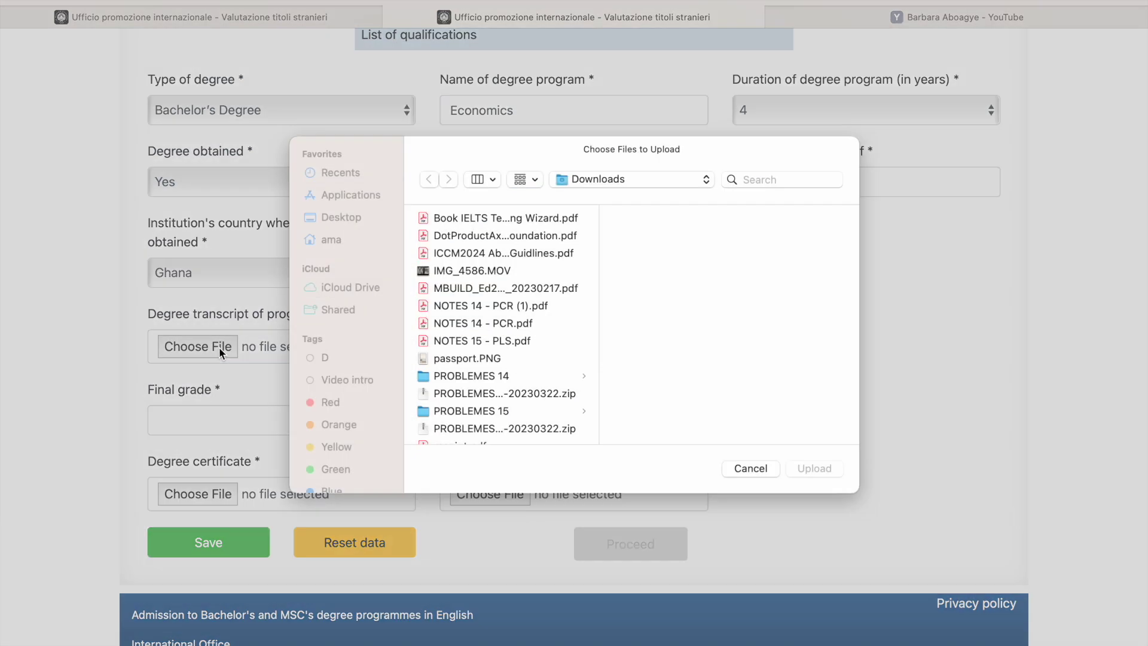
left_click(478, 230)
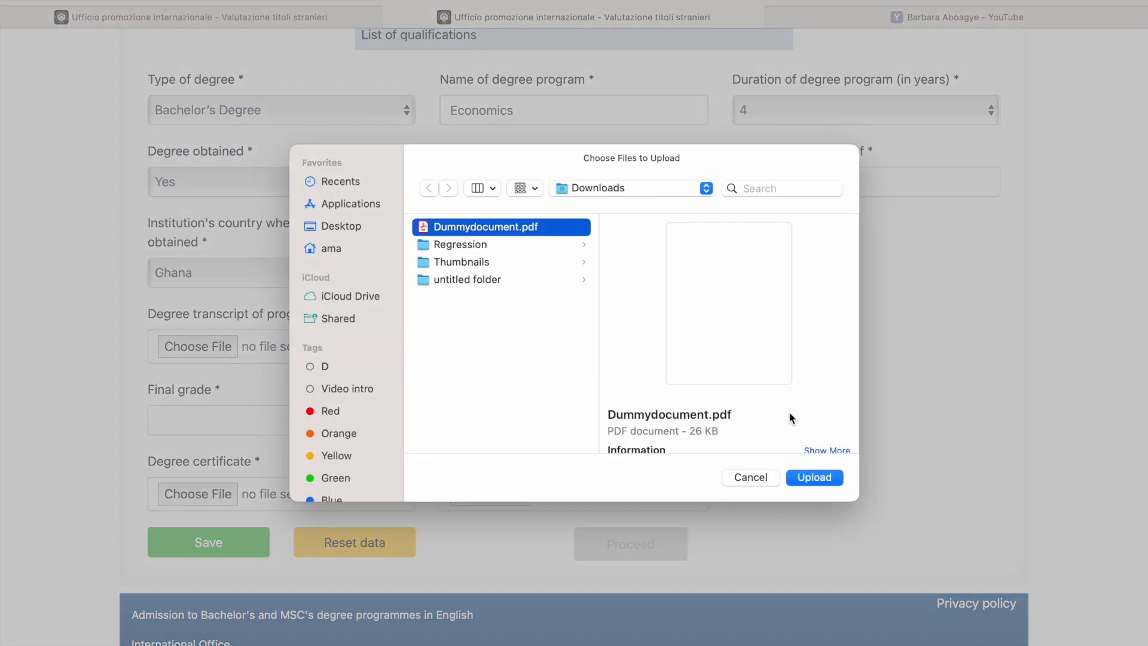
left_click(820, 477)
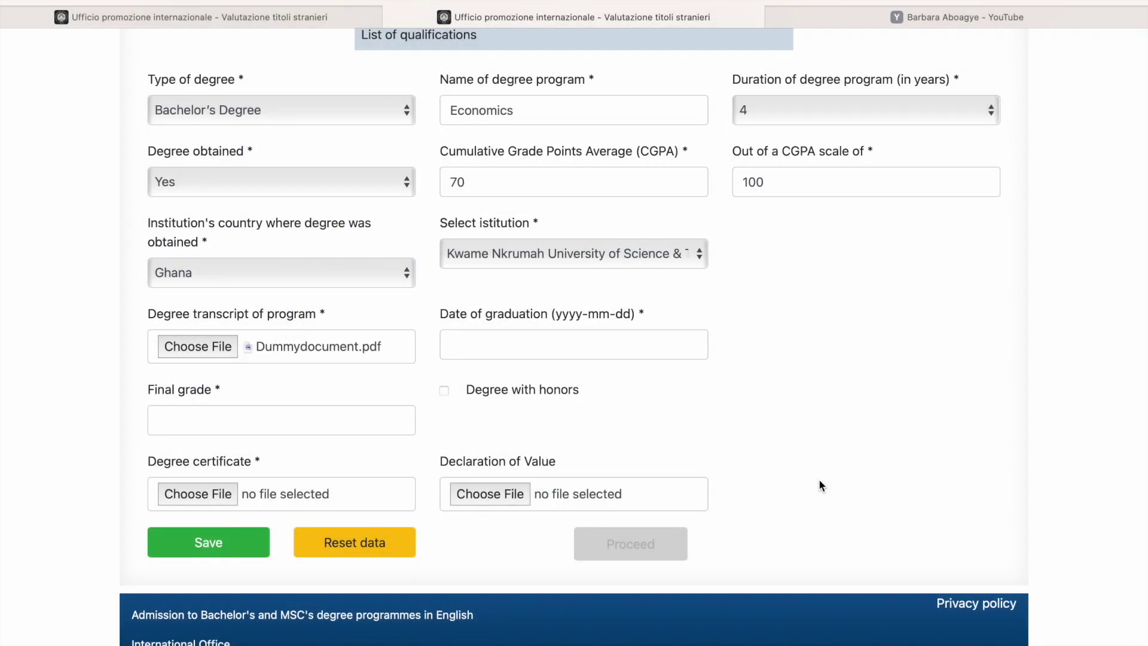
Step: Set the graduation date to 10 August 2020 with the calendar, correcting the year
left_click(496, 335)
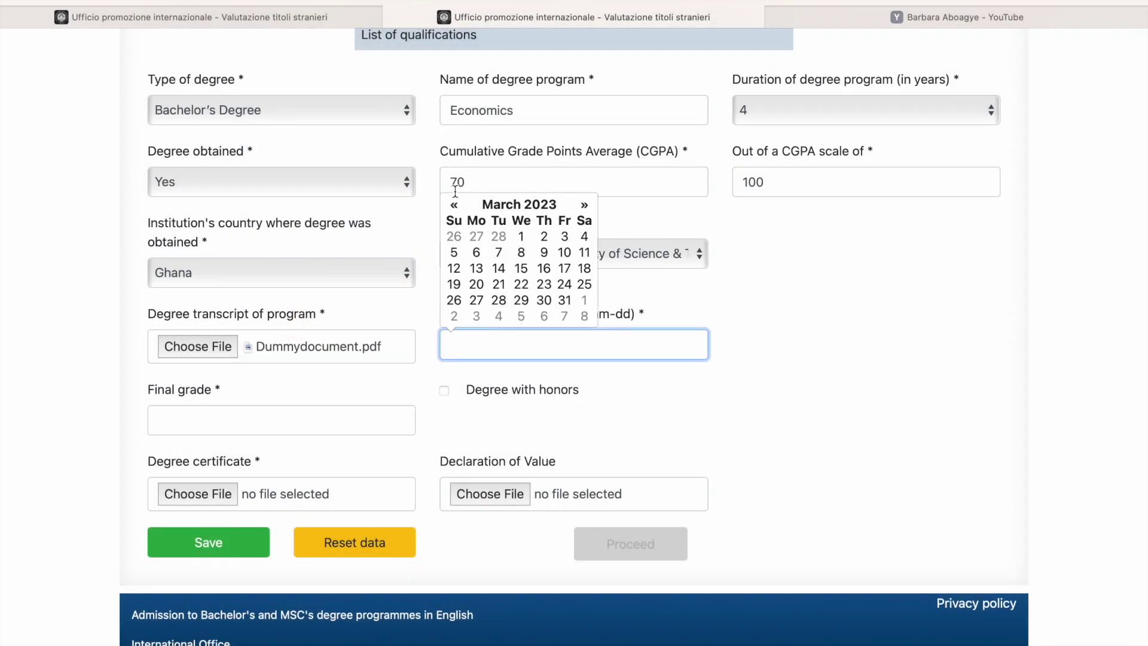
scroll(378, 270, "up", 3)
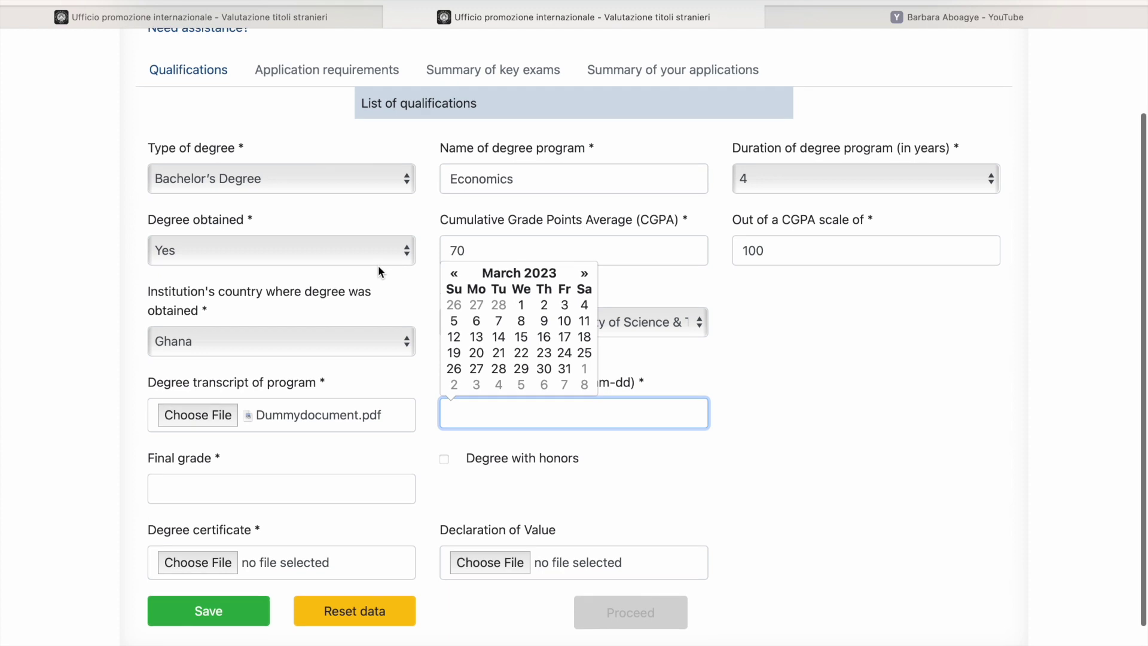
left_click(455, 274)
left_click(455, 273)
left_click(455, 274)
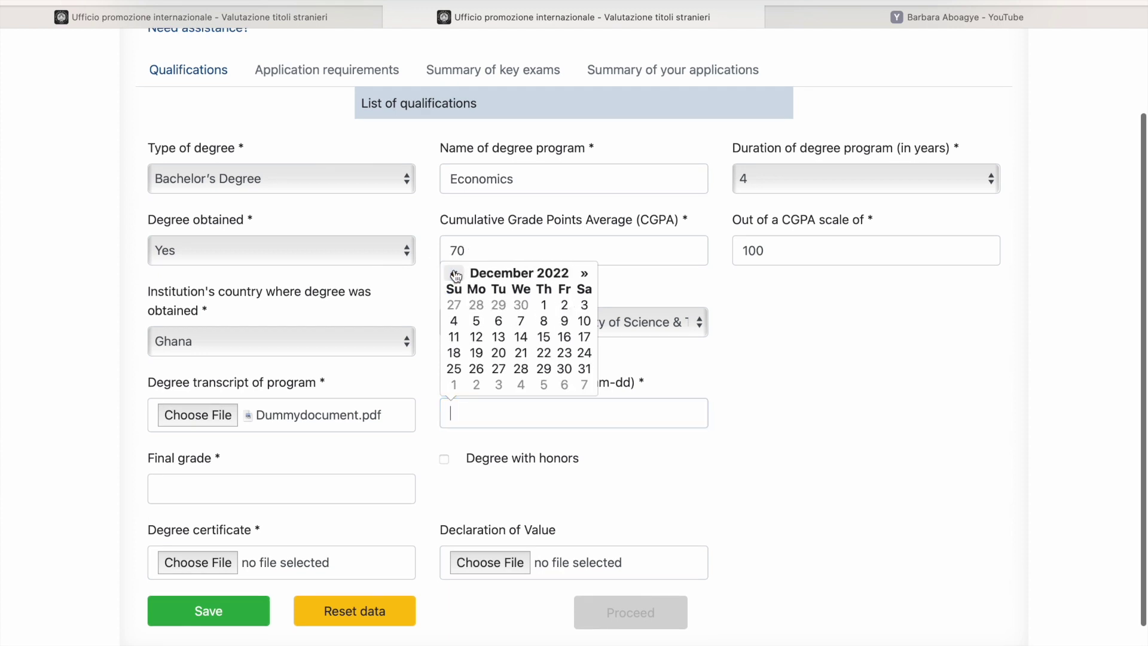
left_click(454, 274)
left_click(454, 274)
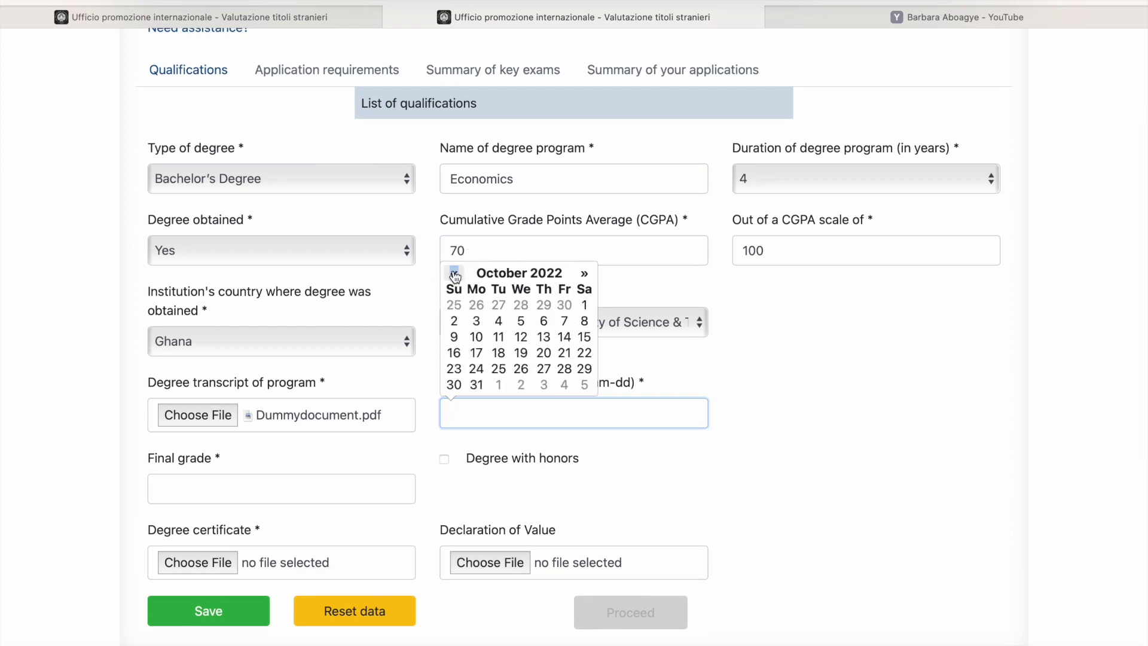
left_click(454, 274)
left_click(455, 274)
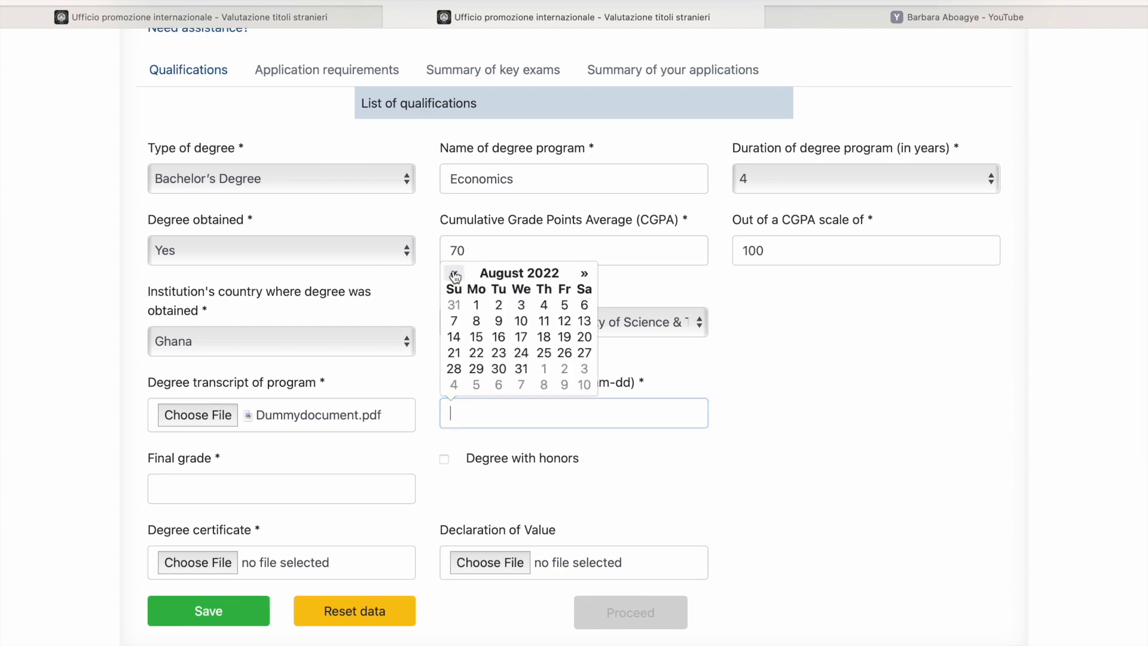
left_click(516, 323)
left_click(482, 414)
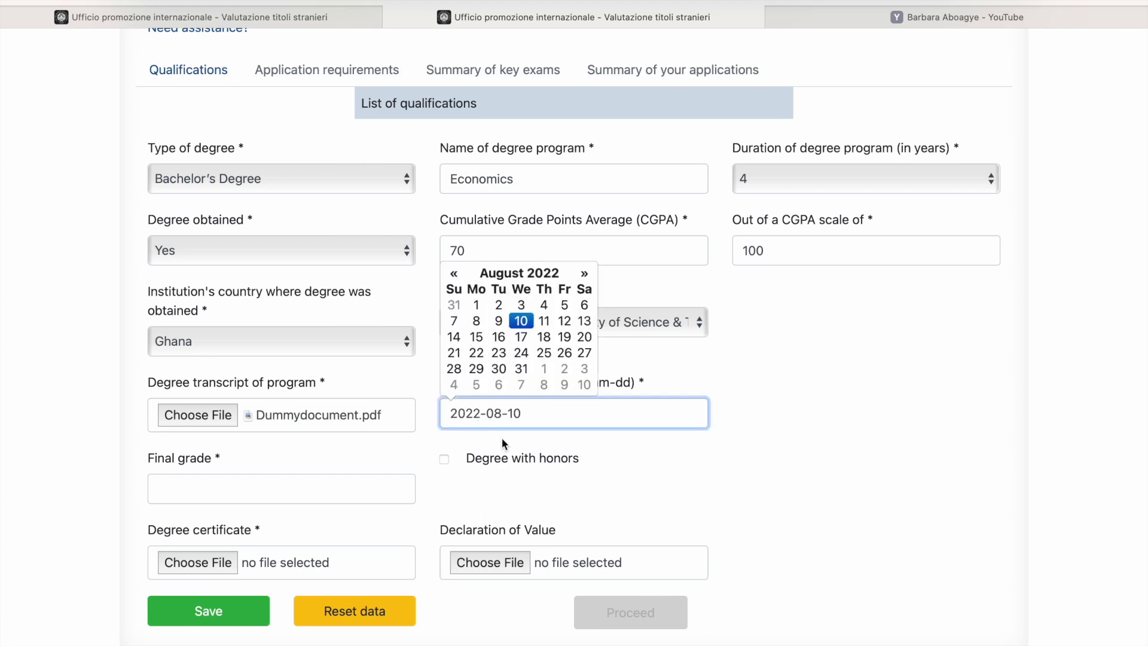
key("BackSpace")
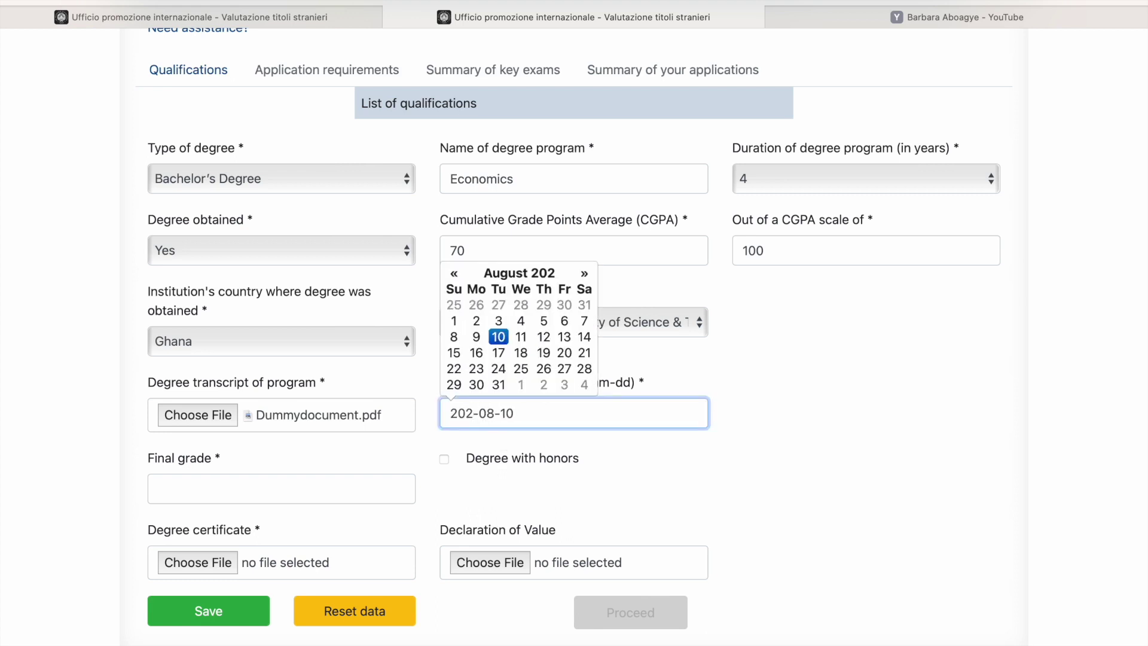
type("0")
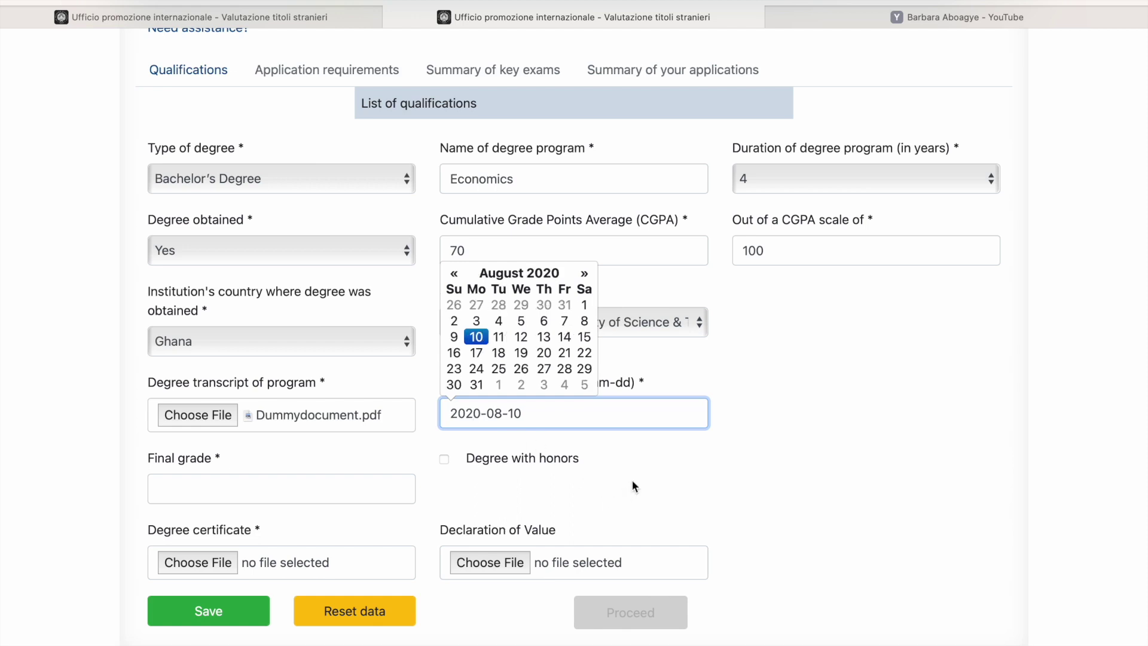
left_click(632, 482)
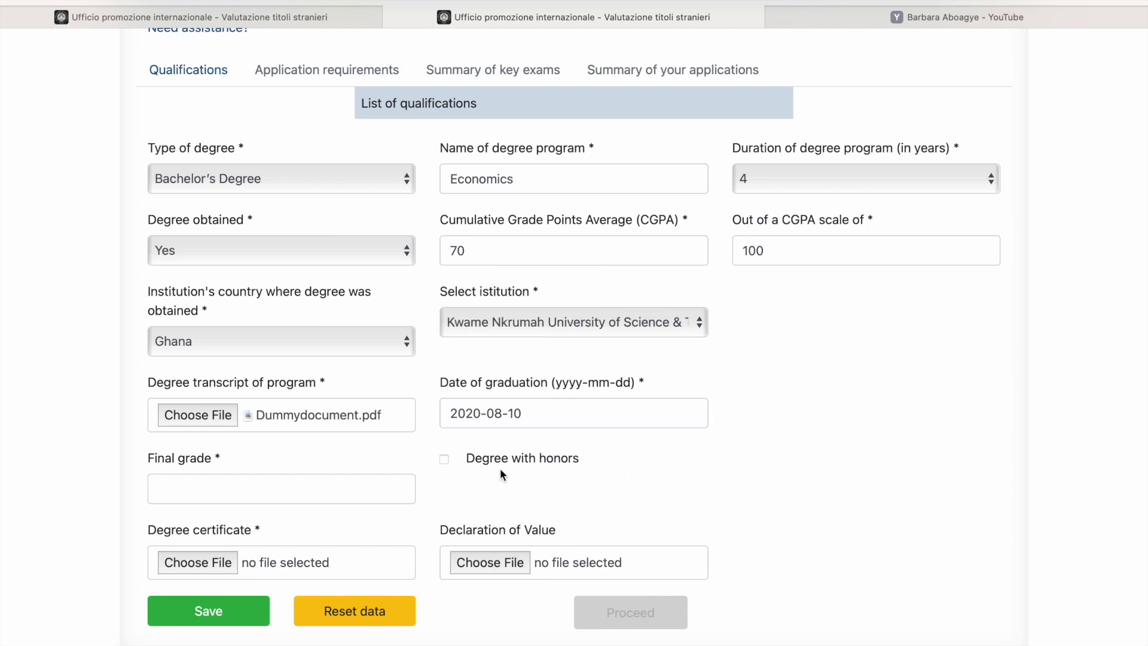
Step: Enter a final grade of 71 and mark the degree as awarded with honors
left_click(289, 489)
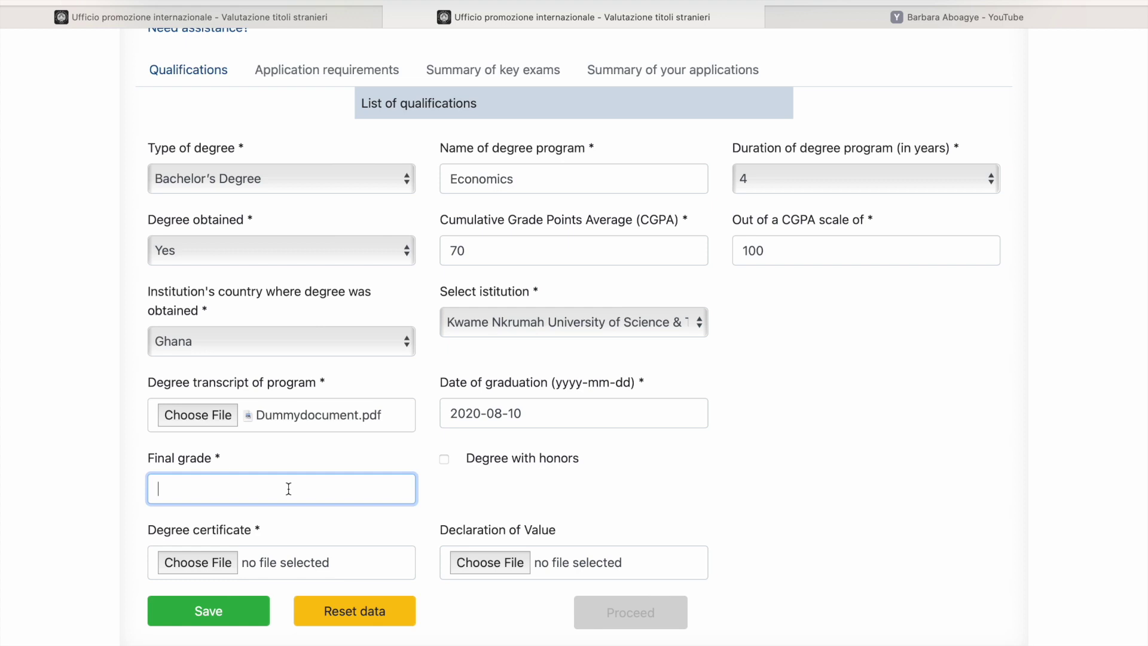
type("71")
left_click(445, 458)
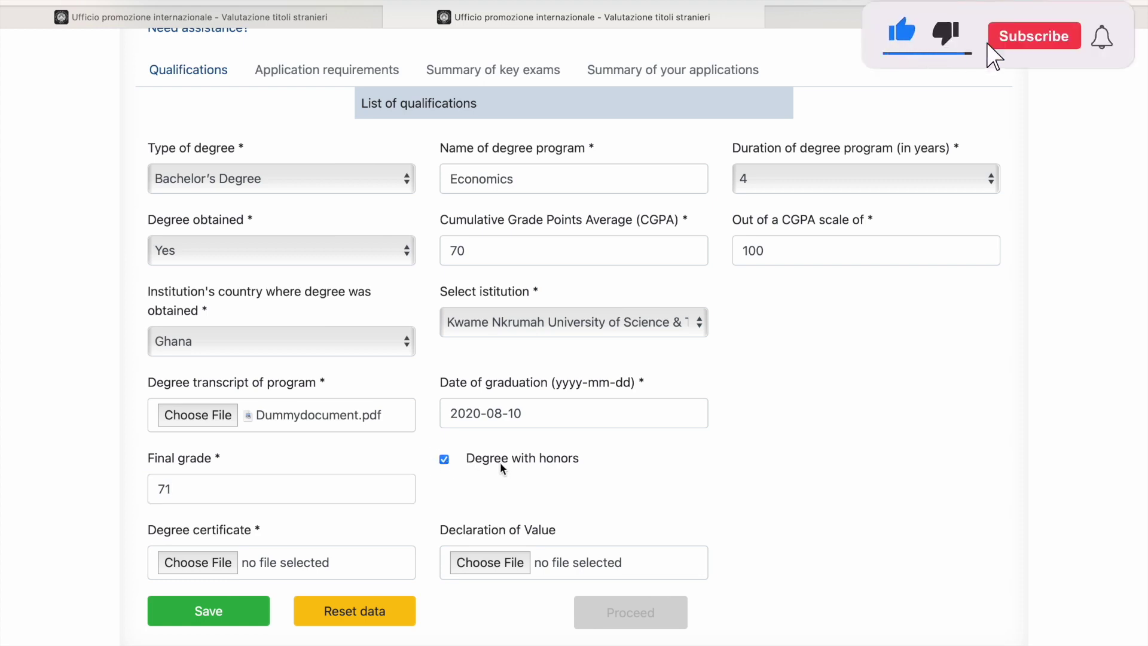
scroll(501, 464, "down", 2)
left_click(444, 394)
left_click(445, 395)
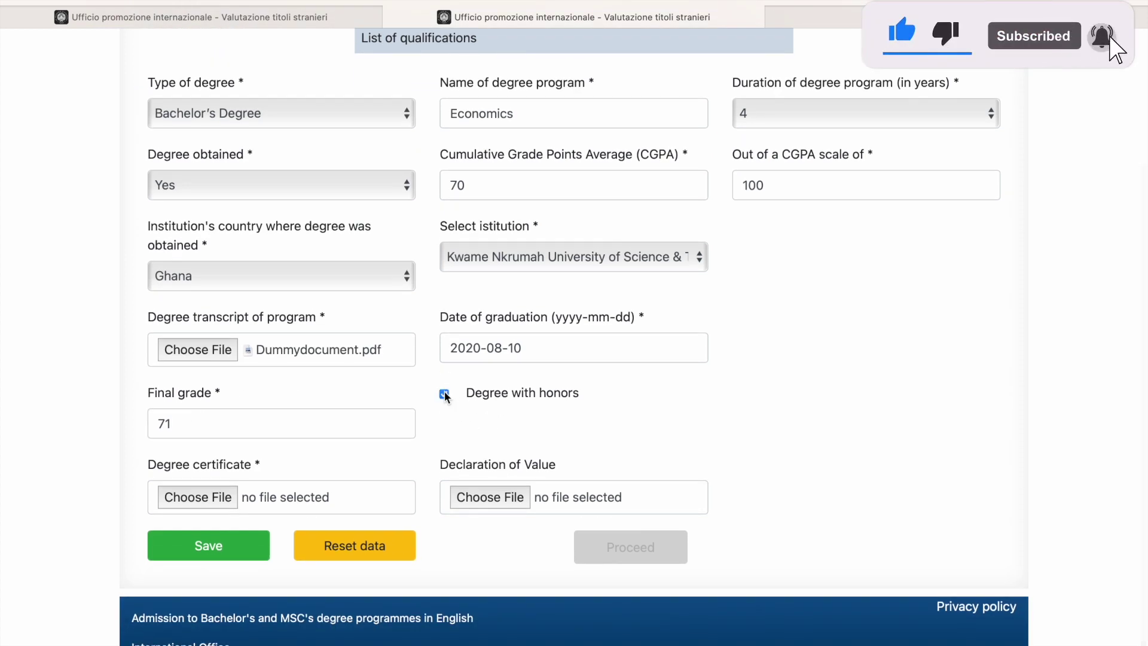
scroll(489, 442, "down", 1)
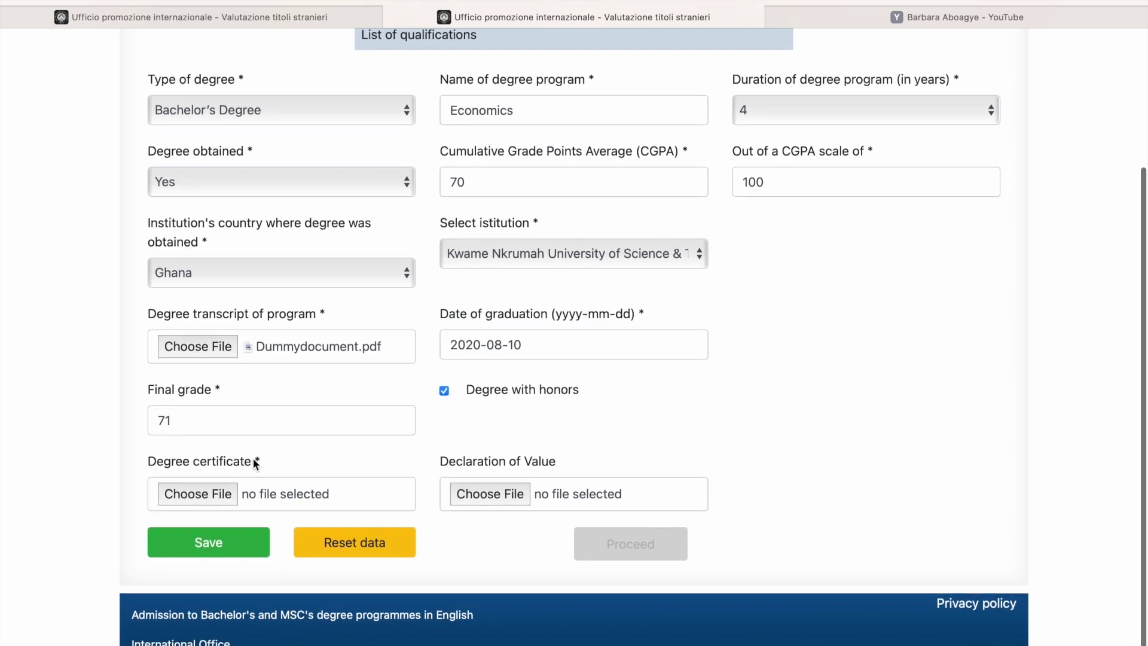
Step: Upload Dummydocument.pdf as the degree certificate
left_click(225, 492)
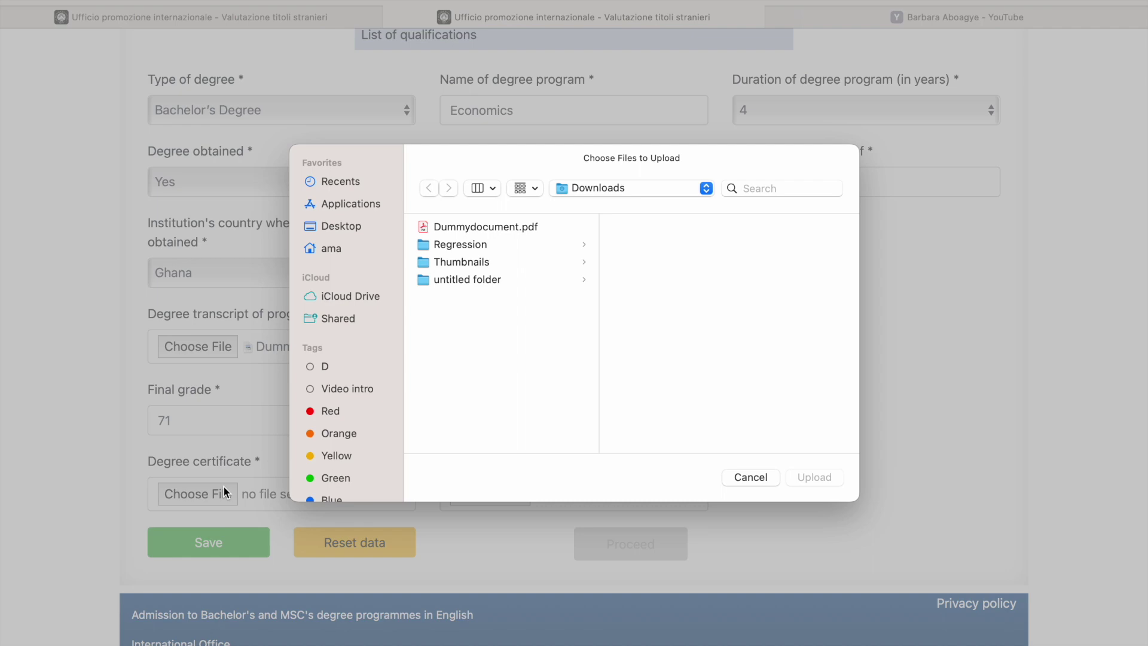
left_click(467, 226)
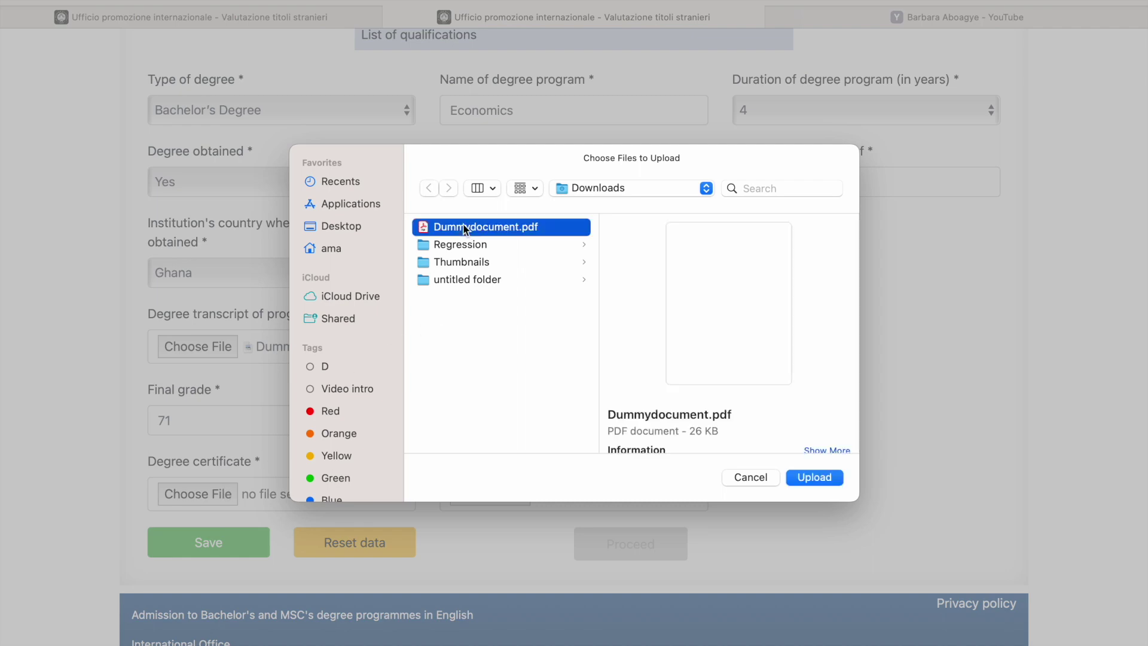
left_click(814, 478)
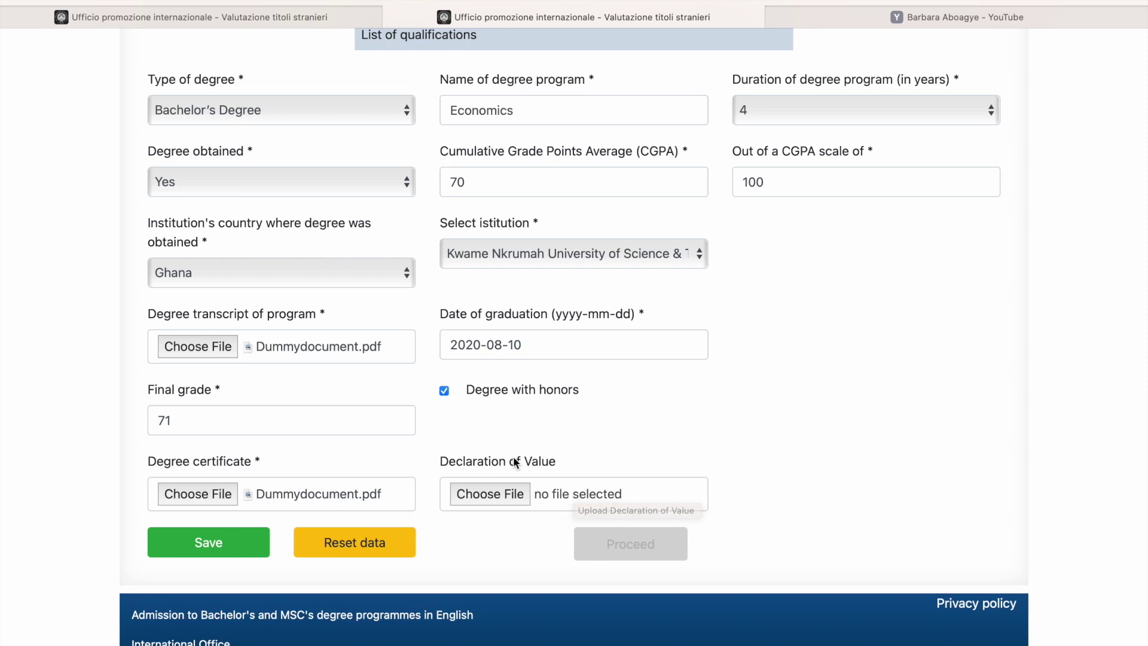
Step: Save the qualification and proceed to the application requirements page
scroll(488, 492, "down", 1)
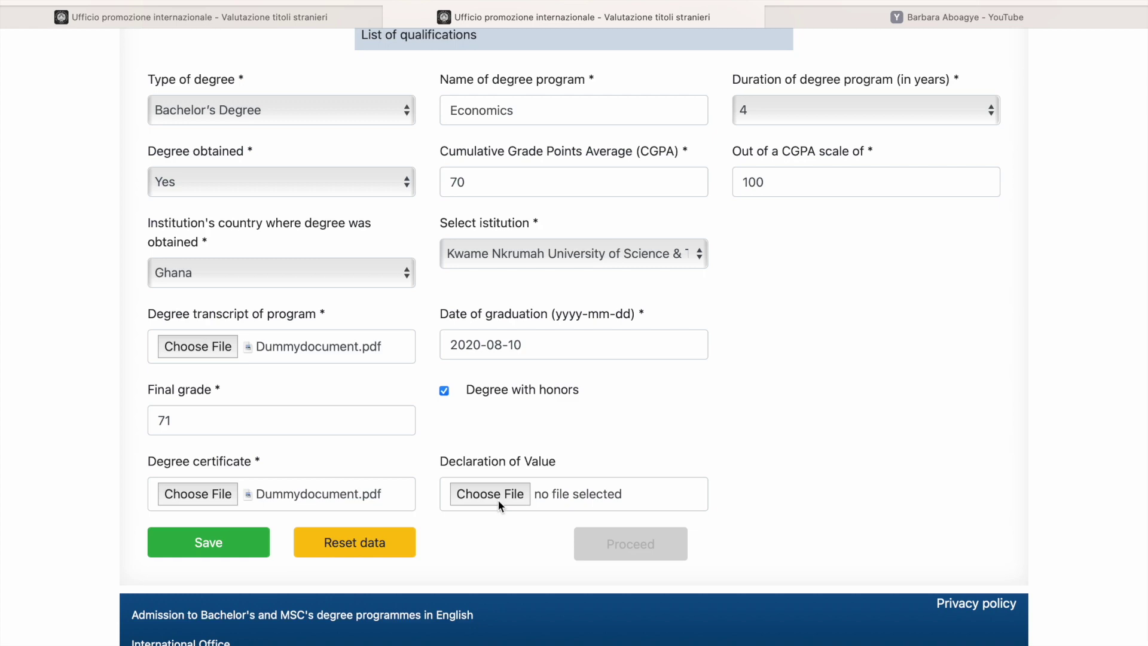
left_click(215, 546)
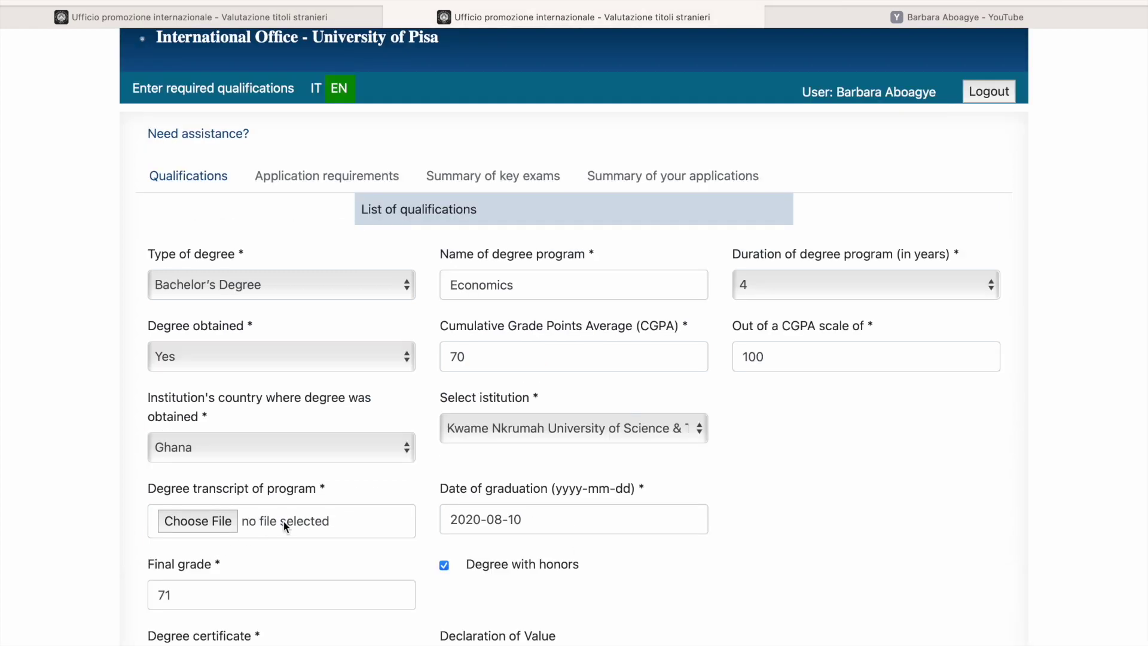
scroll(282, 521, "down", 5)
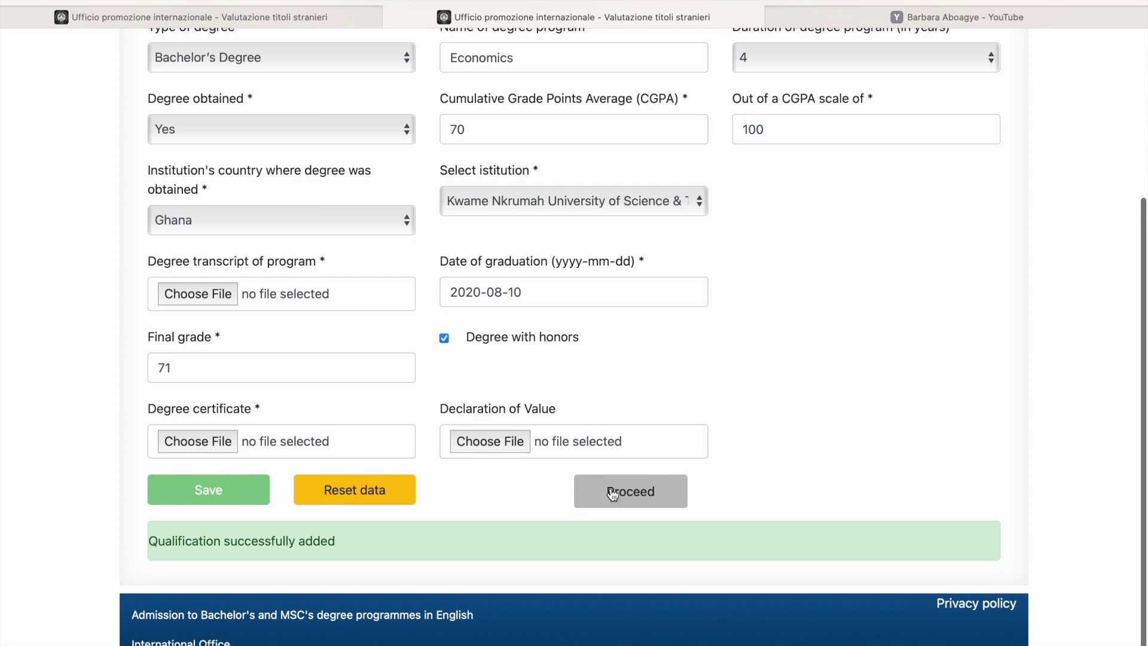
left_click(612, 493)
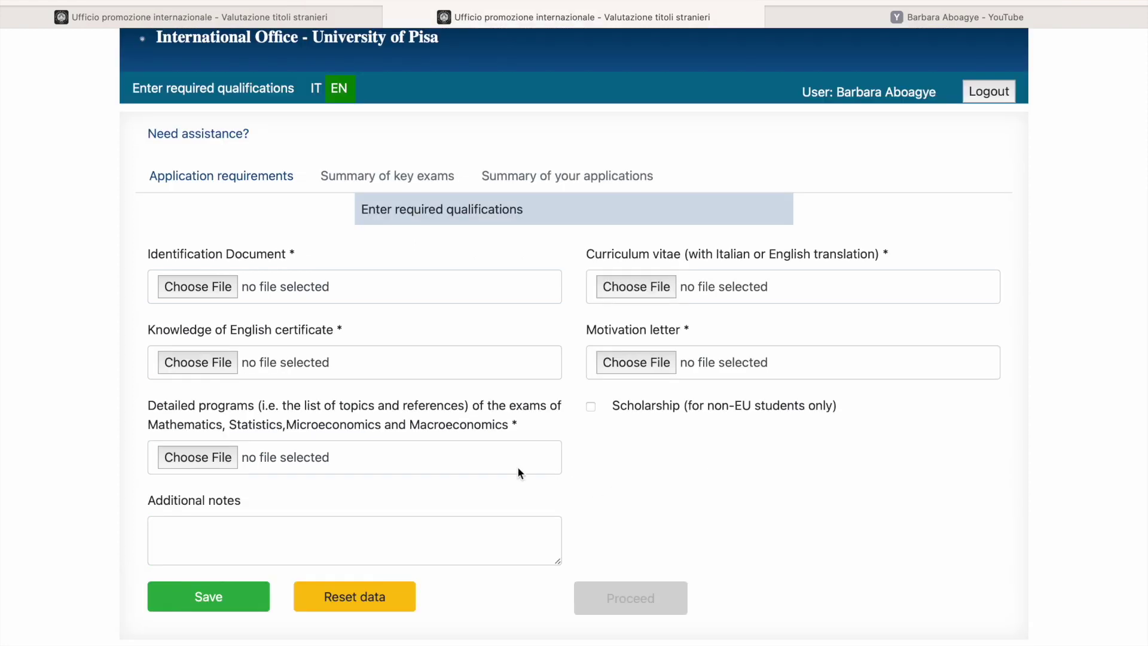
Step: Upload Dummydocument.pdf as the Identification Document
scroll(458, 443, "down", 2)
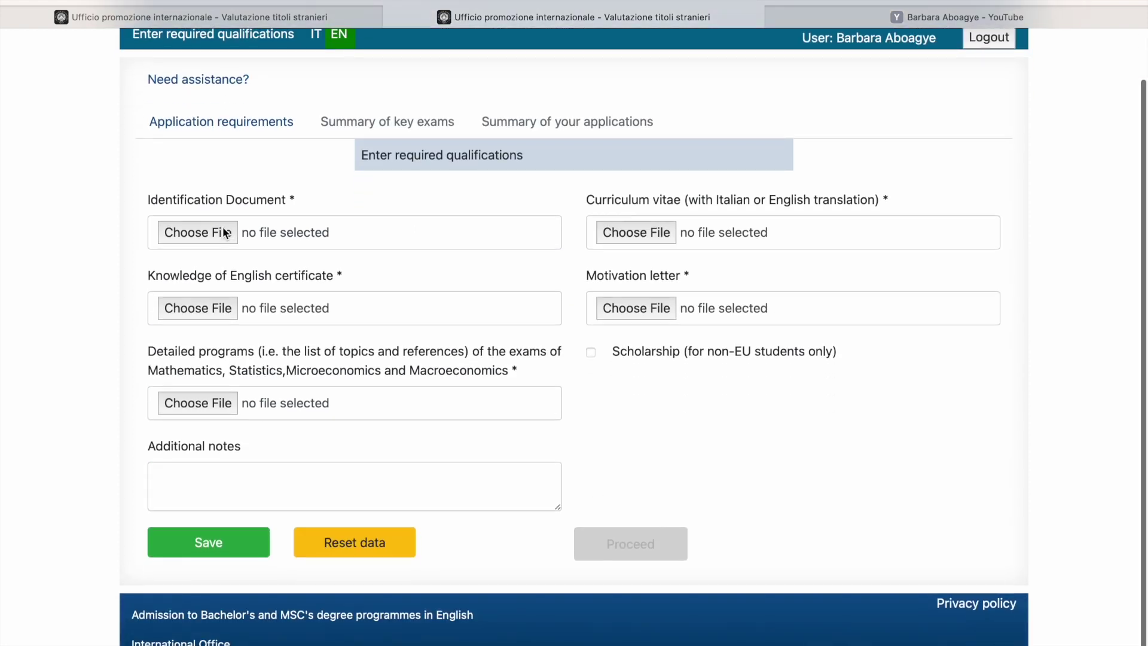
left_click(227, 232)
left_click(463, 226)
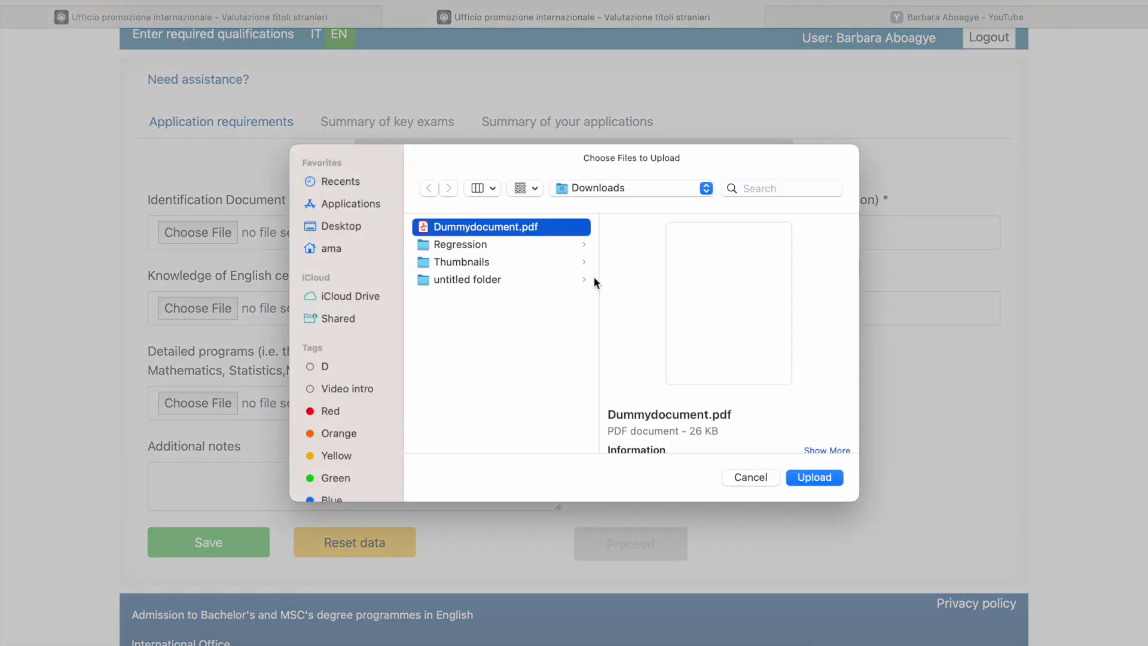
left_click(819, 481)
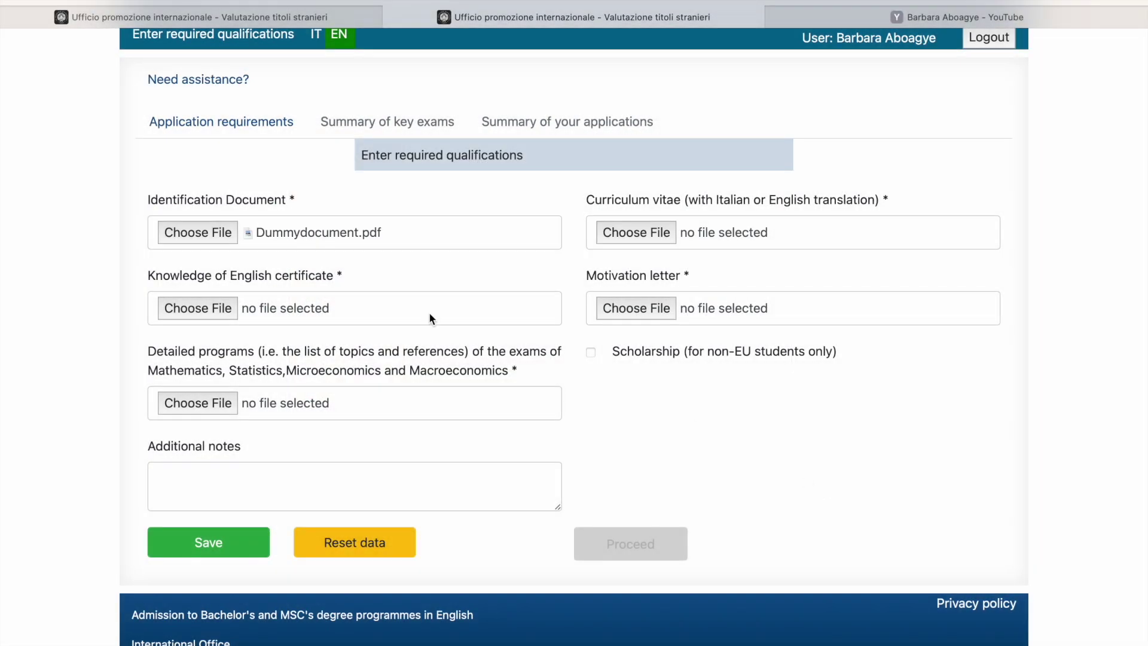
Step: Upload Dummydocument.pdf as the Knowledge of English certificate
left_click(177, 311)
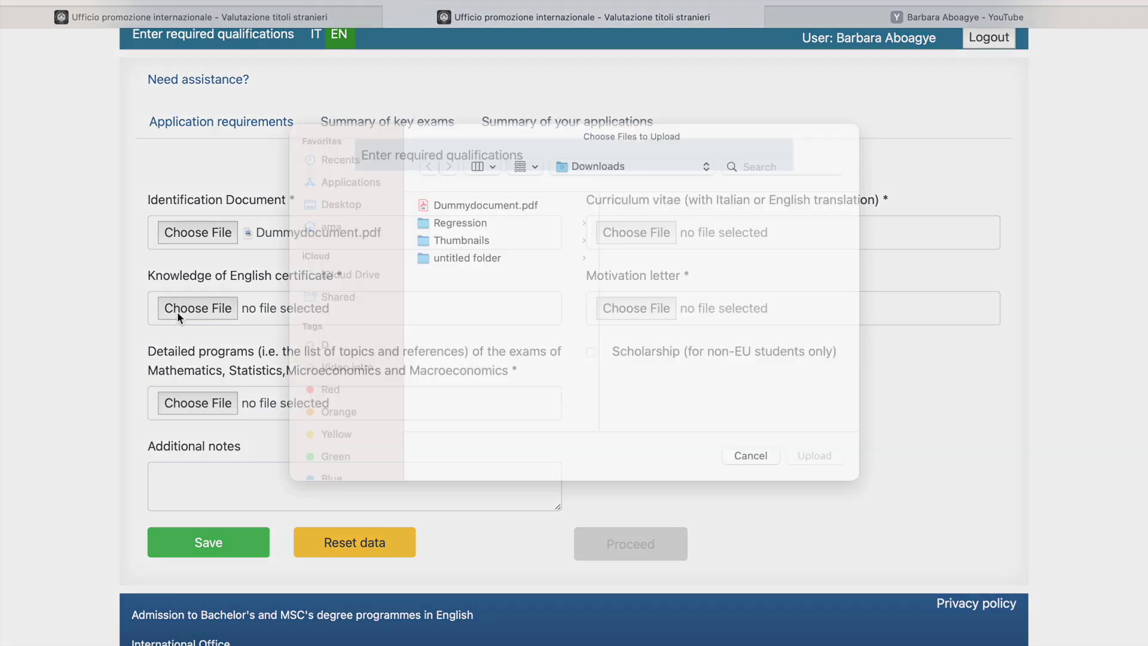
left_click(456, 226)
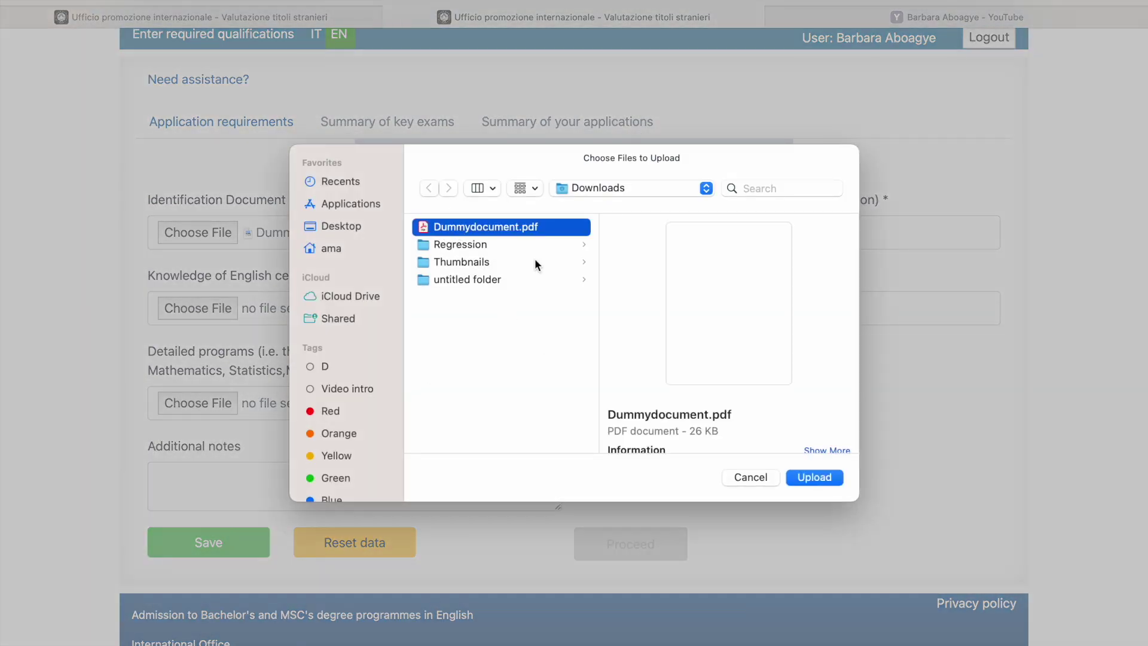
left_click(824, 477)
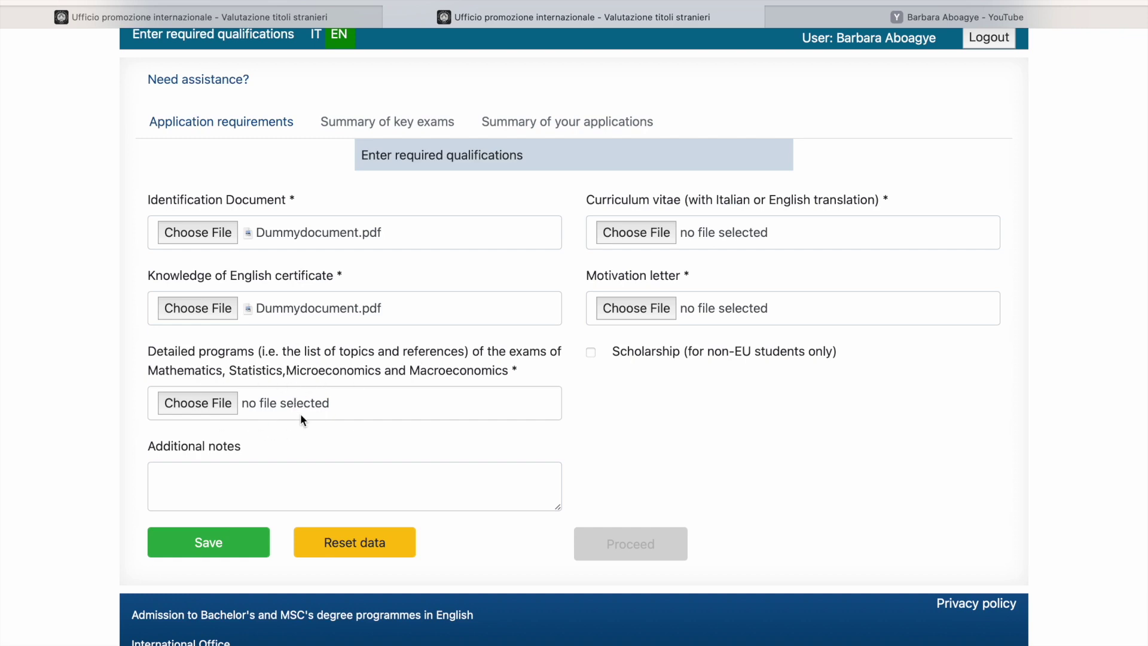
Step: Upload Dummydocument.pdf as the detailed exam programmes file
left_click(215, 404)
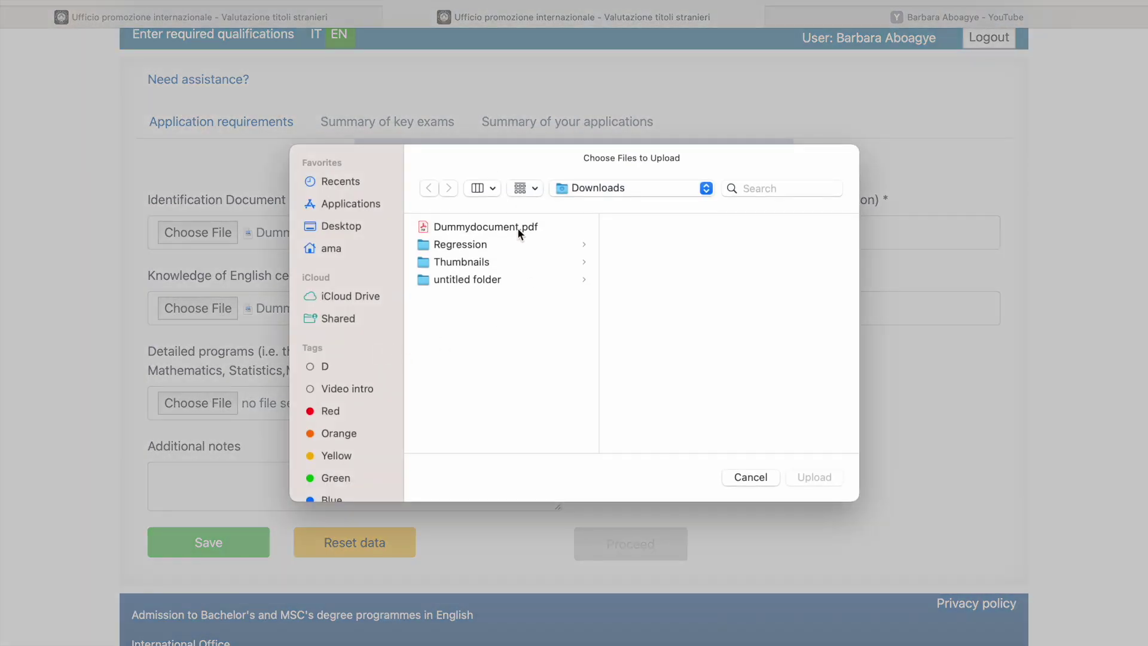
left_click(517, 227)
left_click(815, 477)
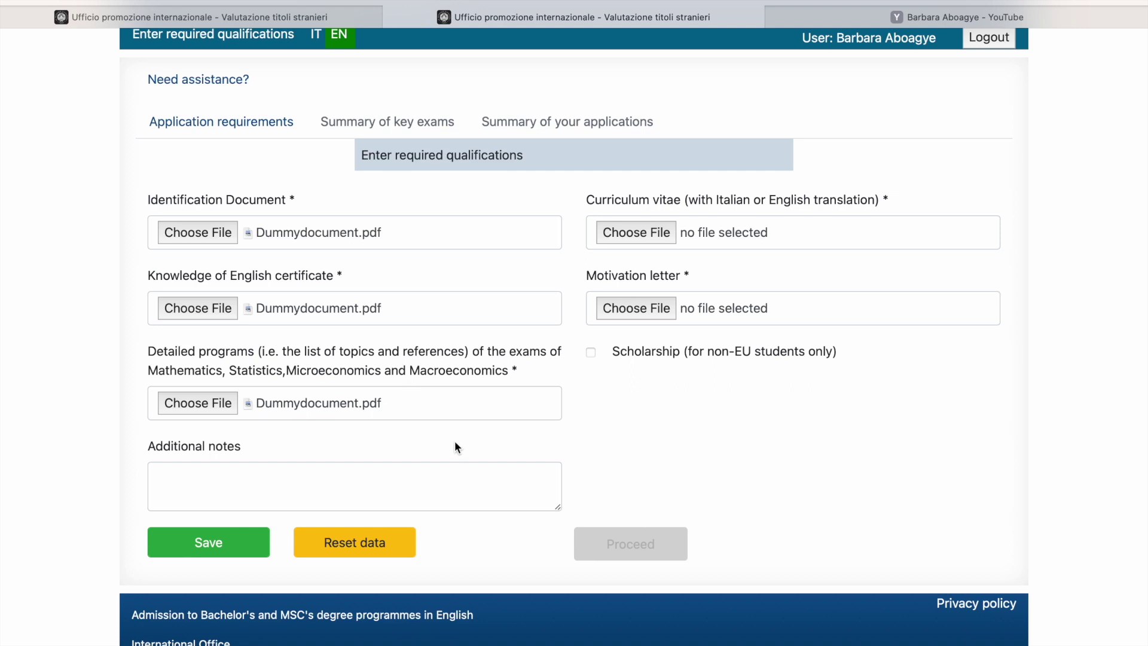
left_click(201, 474)
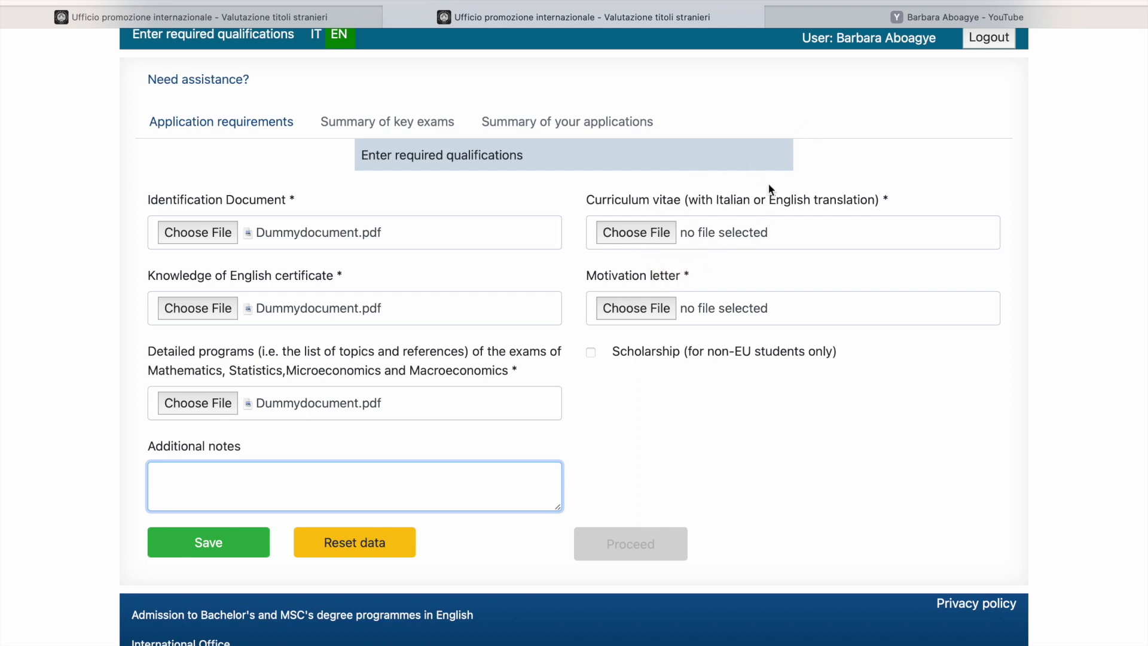
left_click(945, 17)
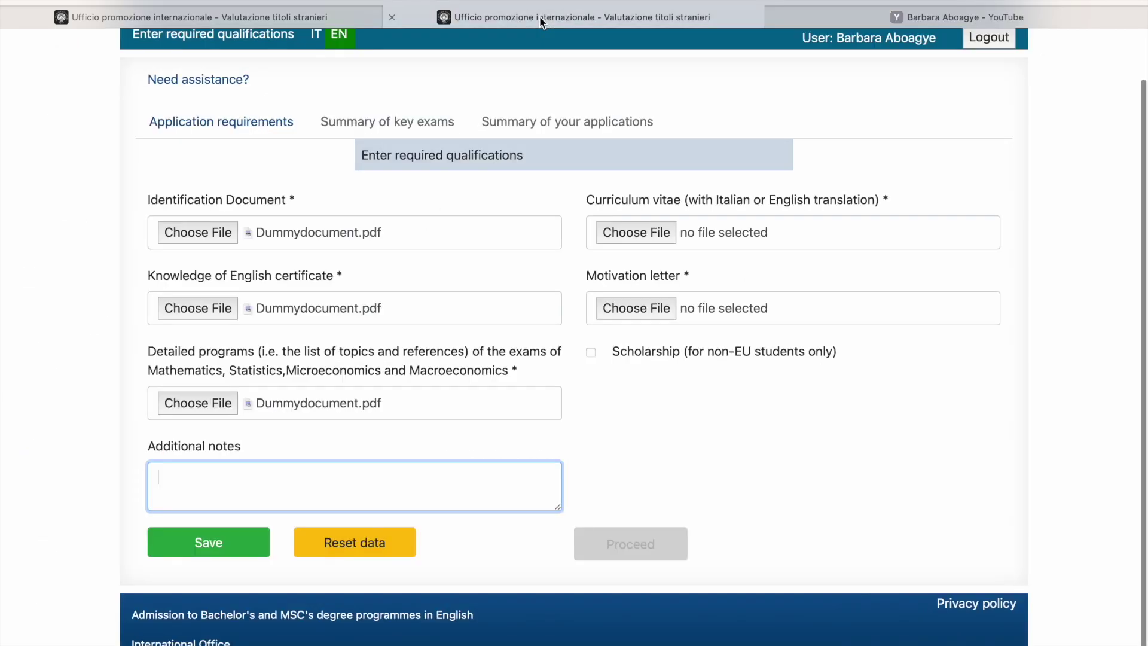
Step: Upload Dummydocument.pdf as the curriculum vitae
left_click(628, 235)
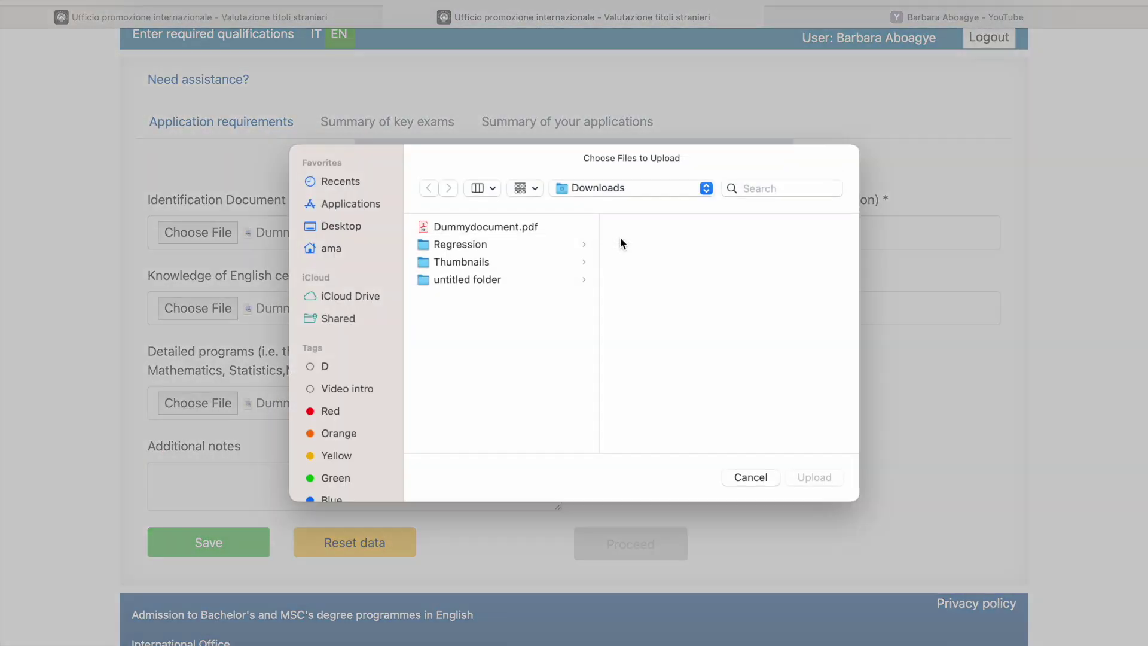
left_click(464, 233)
left_click(836, 476)
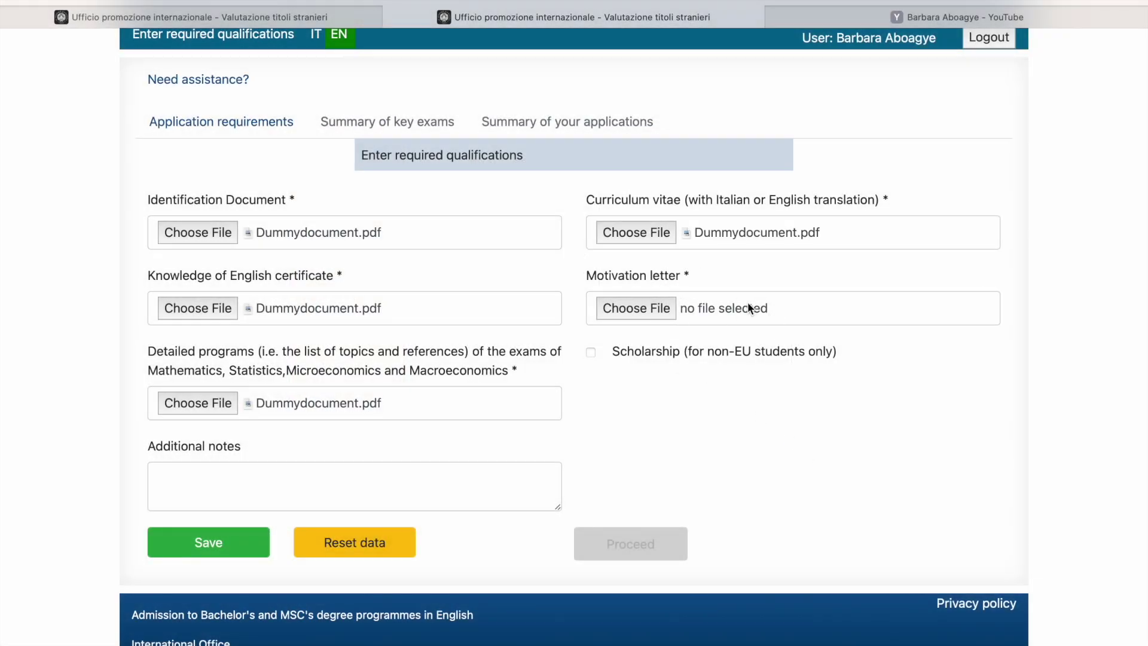
Step: Search the YouTube channel for 'motivation letter' and scroll through the resulting videos
left_click(940, 21)
triple_click(948, 225)
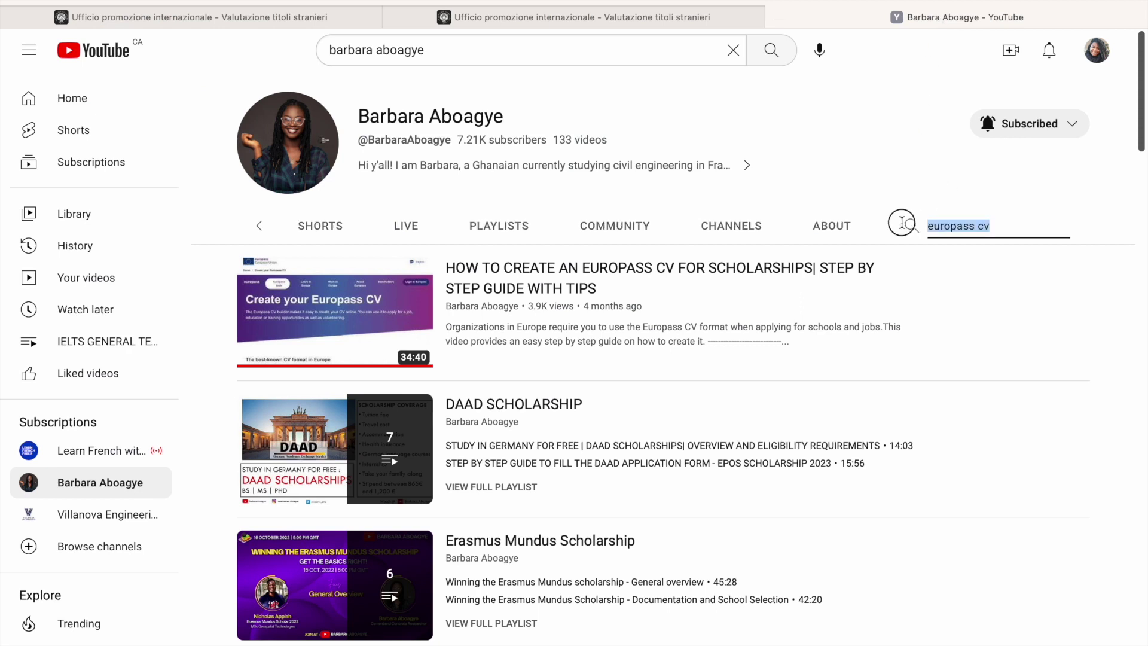
type("moti")
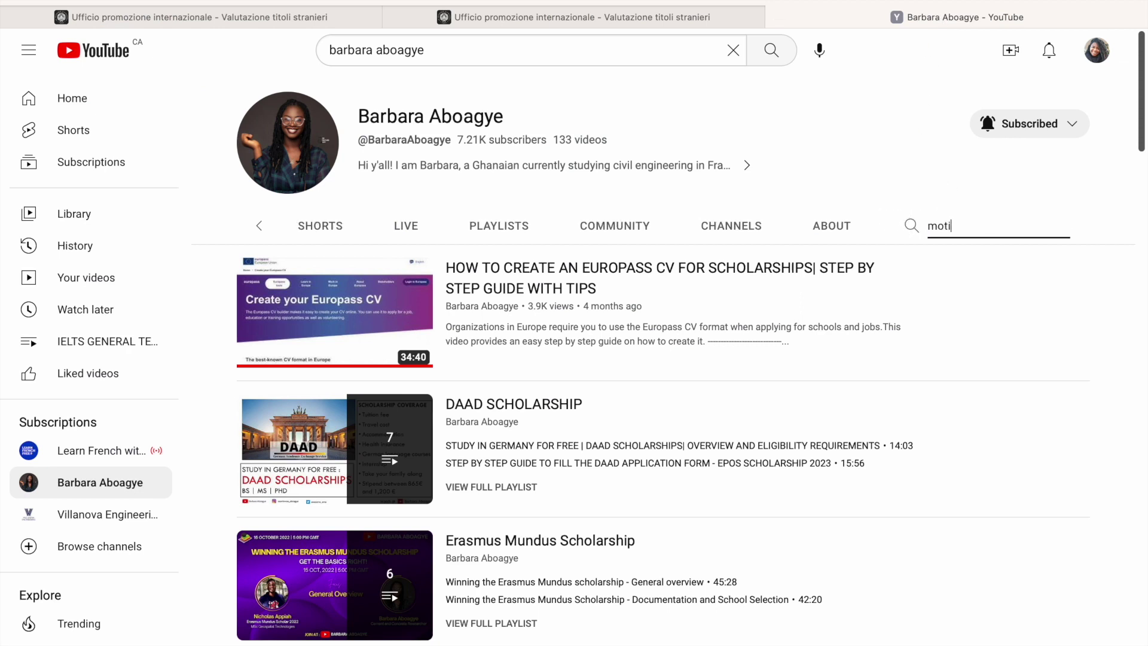
type("vation letter")
key("Return")
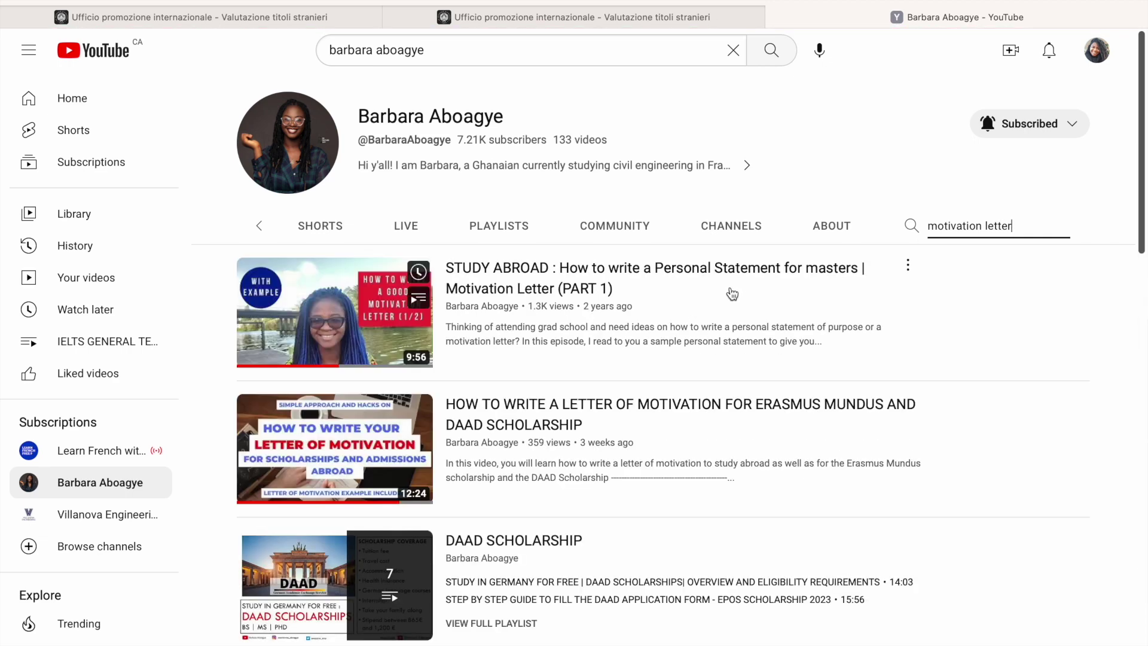
scroll(584, 329, "down", 2)
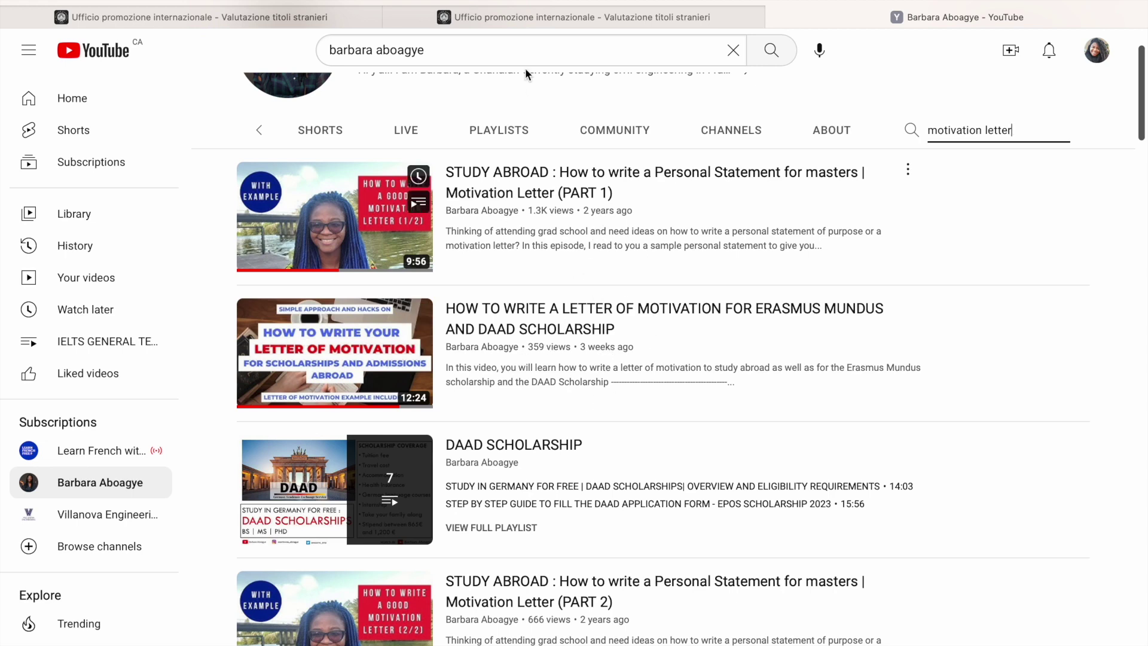
Step: Back in the portal, upload Dummydocument.pdf as the motivation letter
left_click(554, 24)
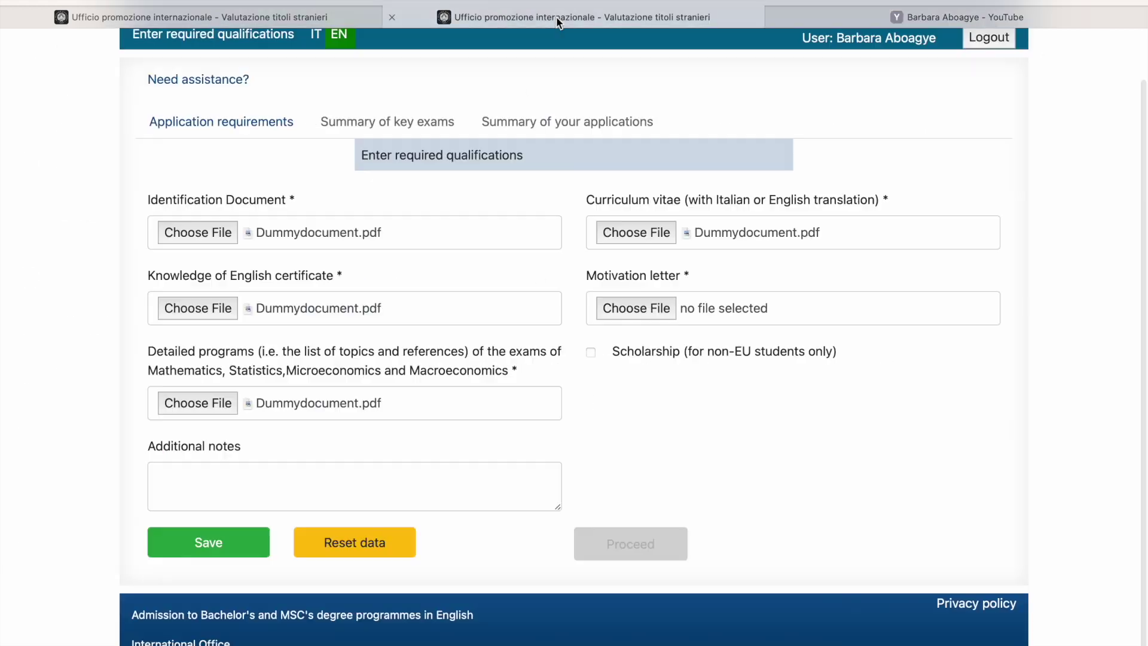
left_click(620, 308)
left_click(457, 227)
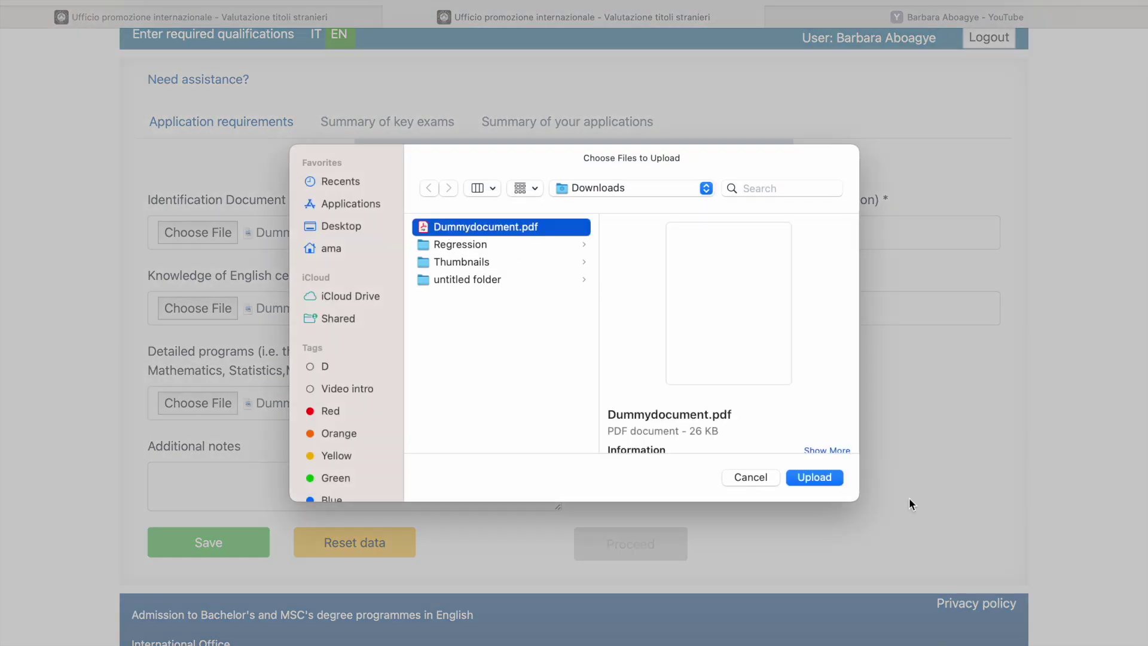
left_click(831, 476)
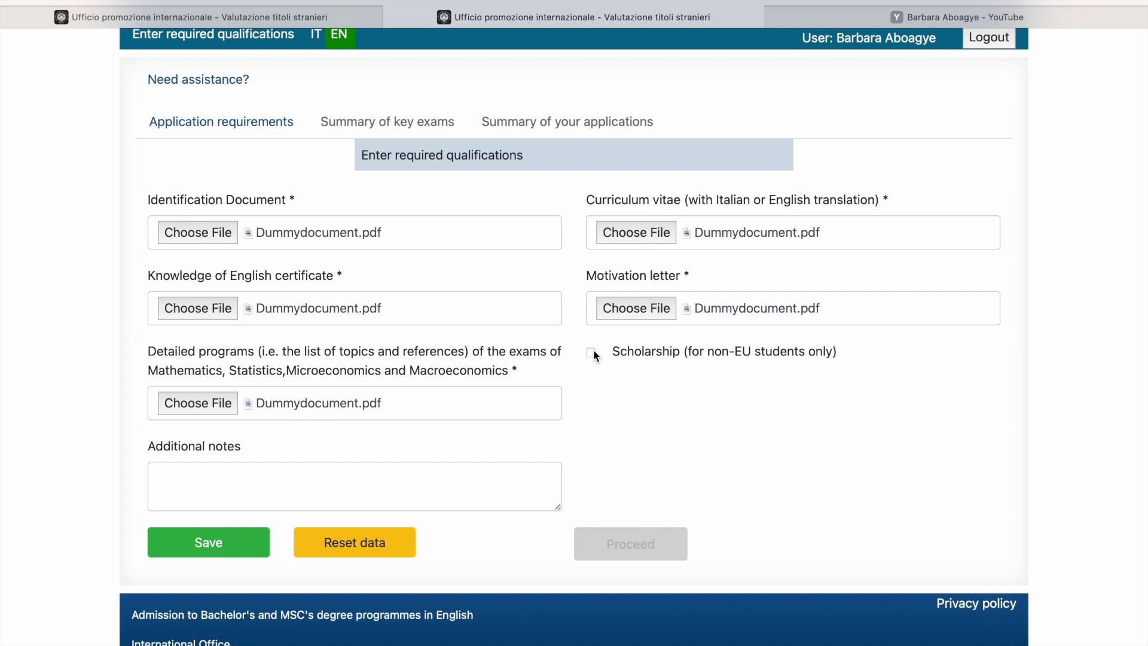
Step: Save the application requirements and proceed to the key exams summary
left_click(217, 543)
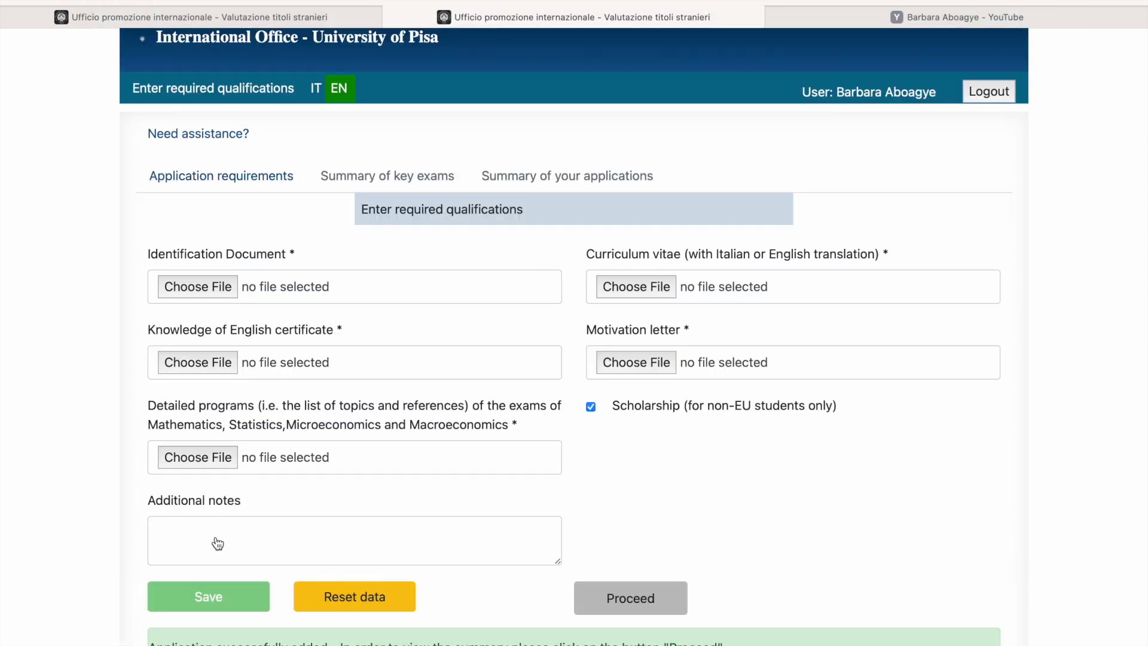
scroll(333, 536, "down", 2)
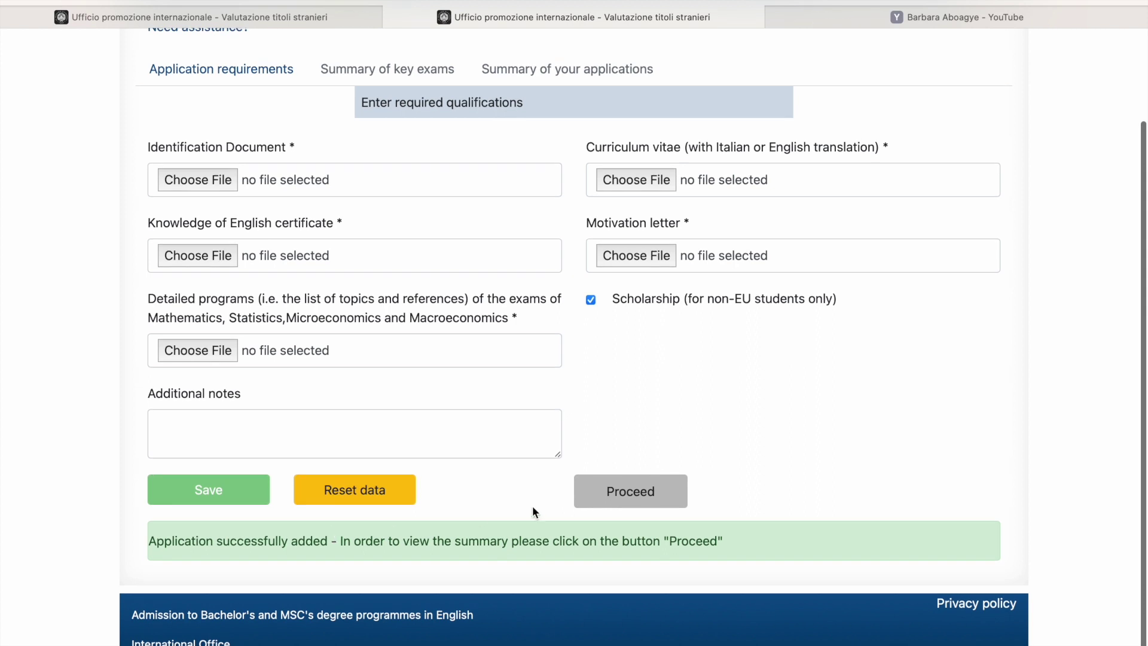
left_click(591, 505)
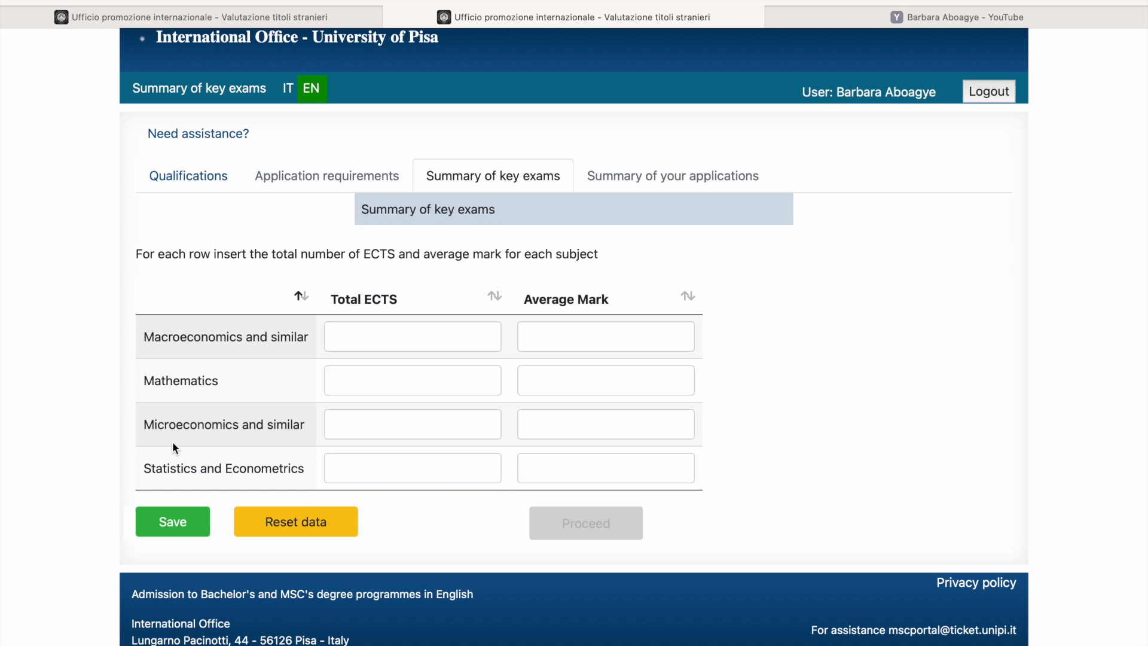
Step: Enter 15 ECTS / 80 average for Macroeconomics and 15 ECTS / 80 for Mathematics
left_click(347, 330)
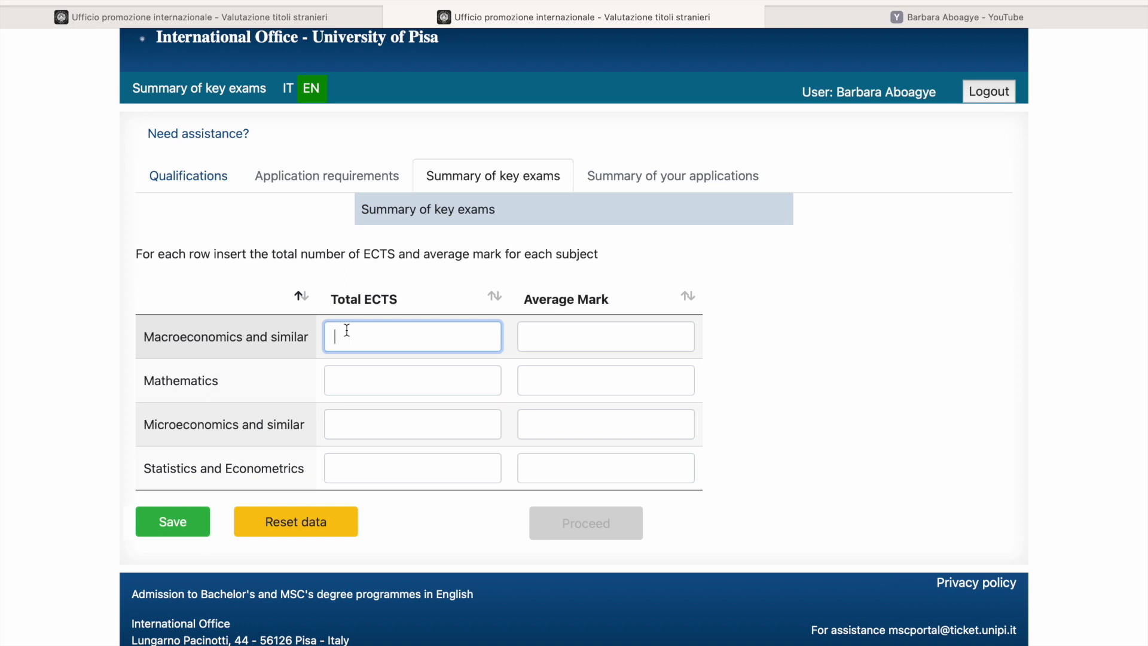
type("15")
left_click(568, 345)
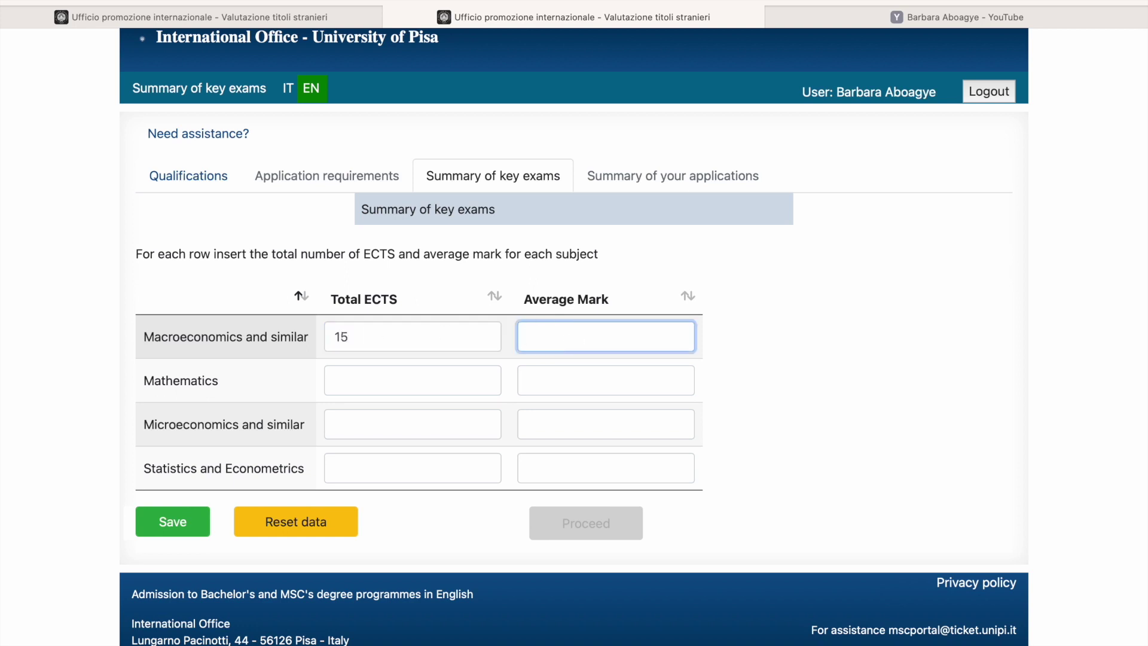
type("80")
left_click(452, 380)
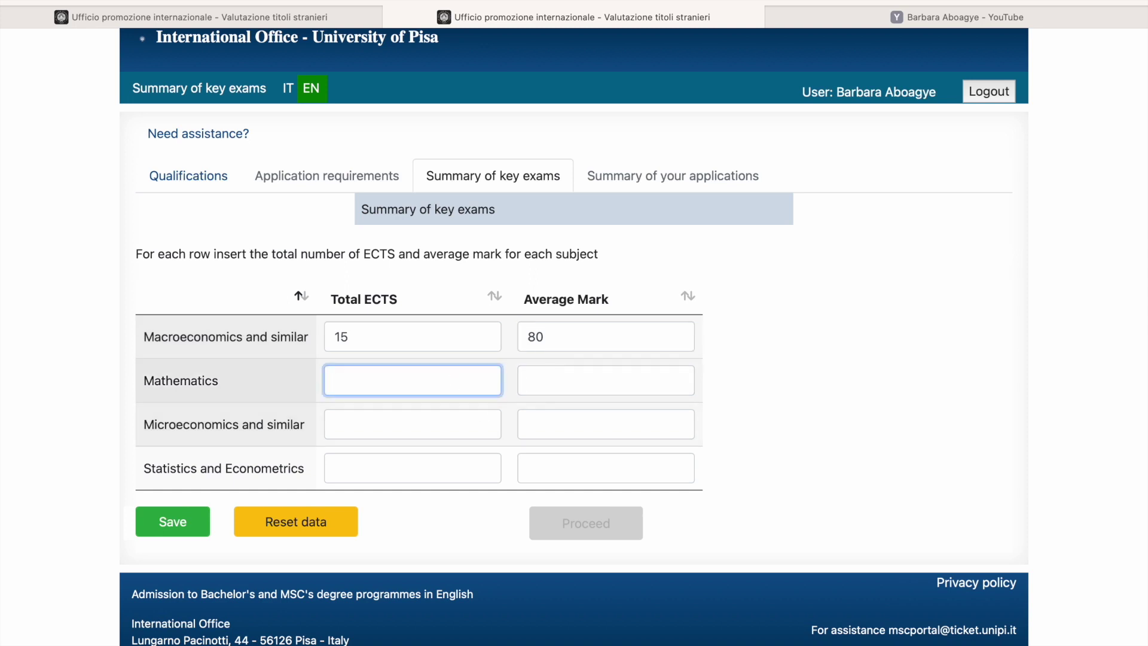
type("15")
left_click(590, 385)
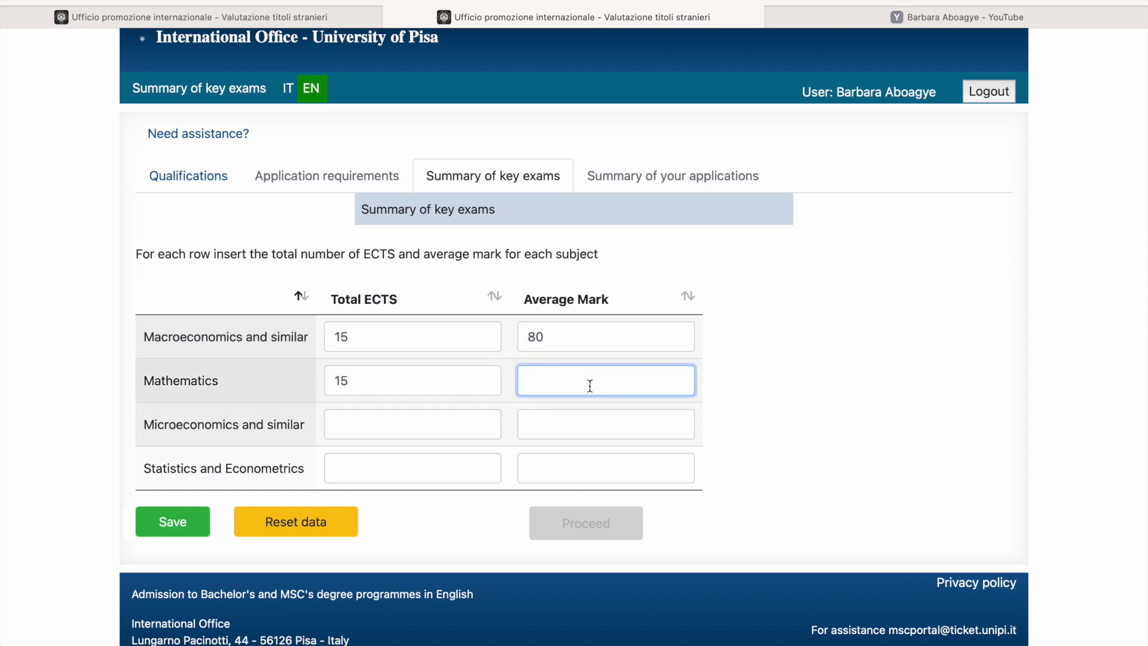
type("80")
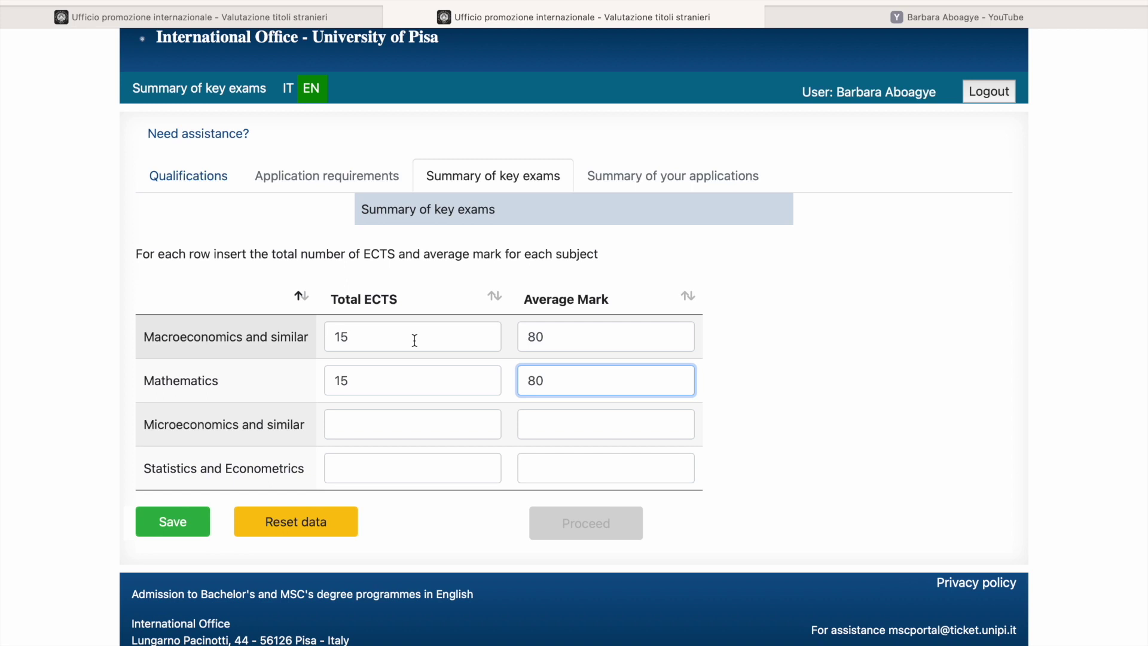
Step: Enter 10 ECTS / 75 for Microeconomics and 12 ECTS / 70 for Statistics and Econometrics, then save
left_click(389, 428)
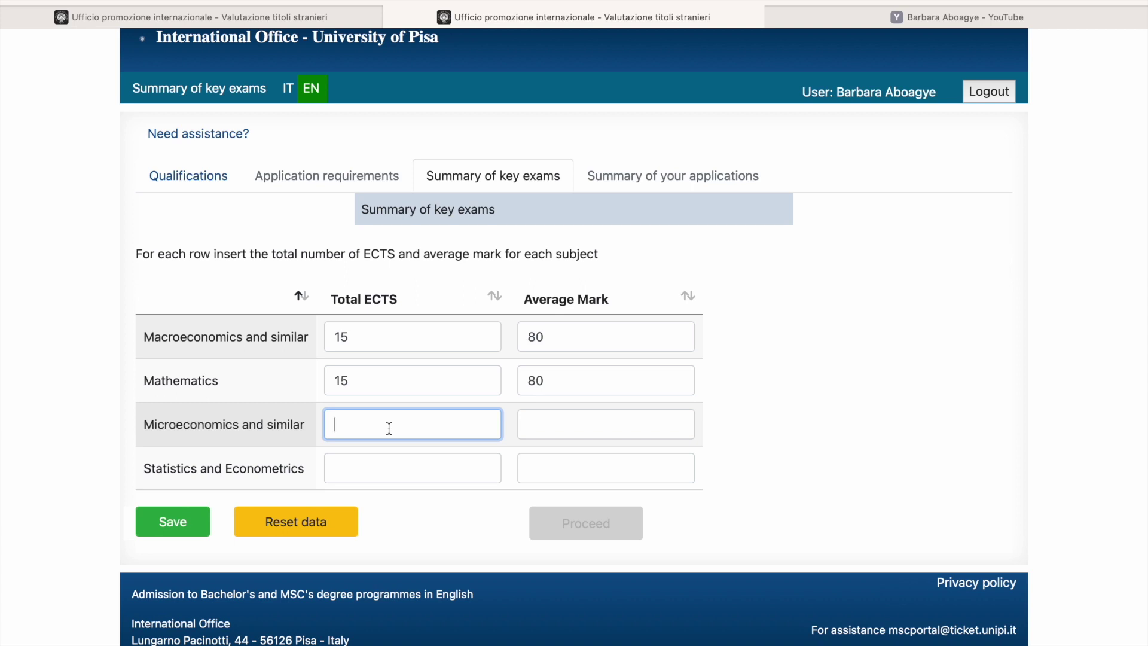
type("30")
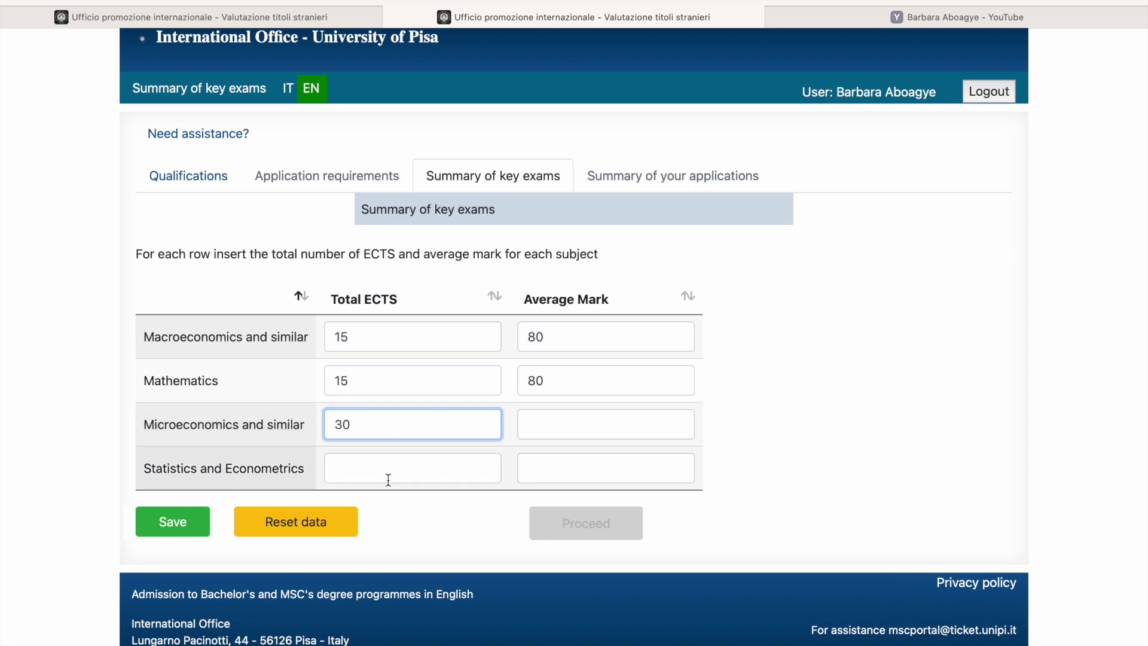
left_click(388, 478)
type("121")
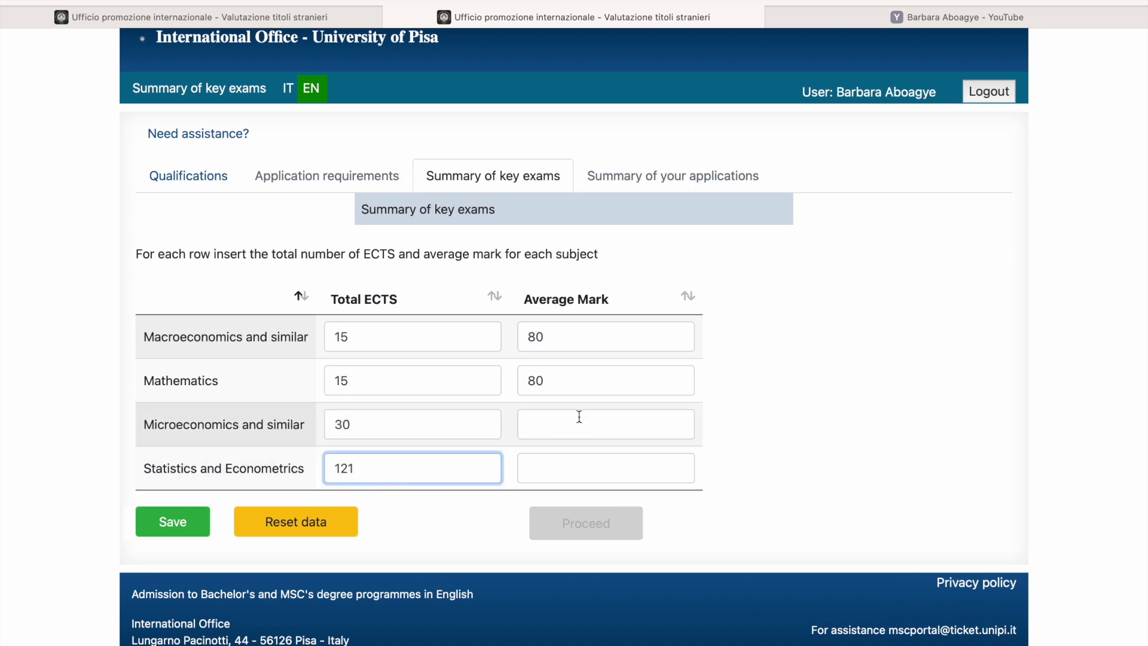
key("BackSpace")
left_click(423, 418)
key("BackSpace")
key("BackSpace")
type("10")
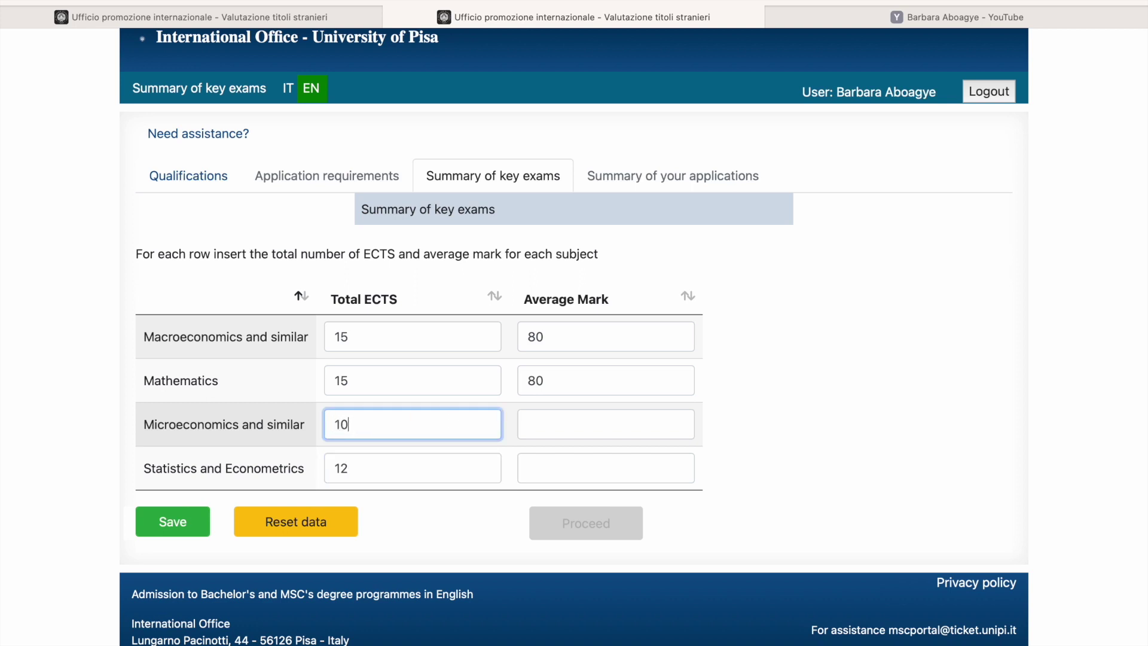
left_click(538, 431)
type("75")
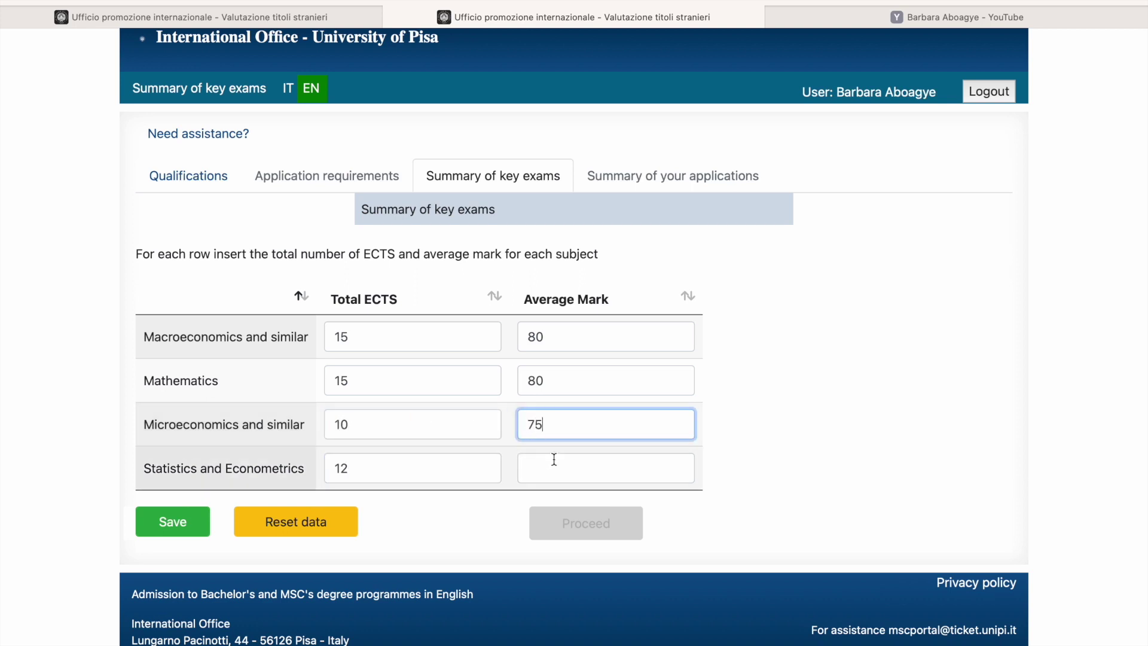
left_click(556, 464)
type("70")
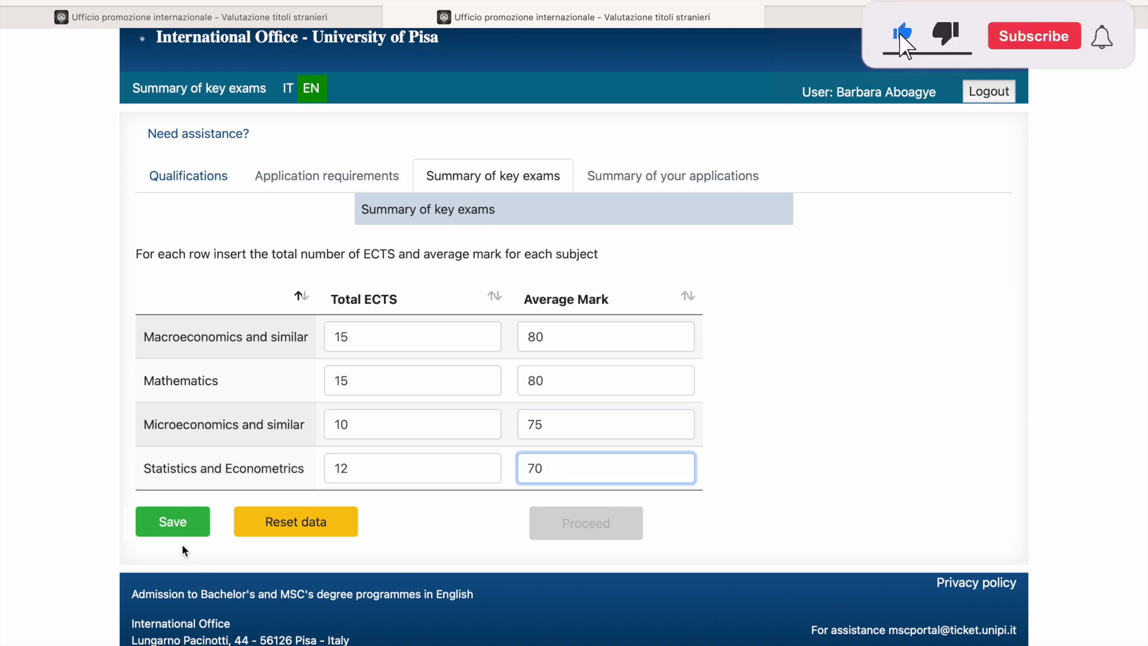
left_click(179, 534)
left_click(178, 530)
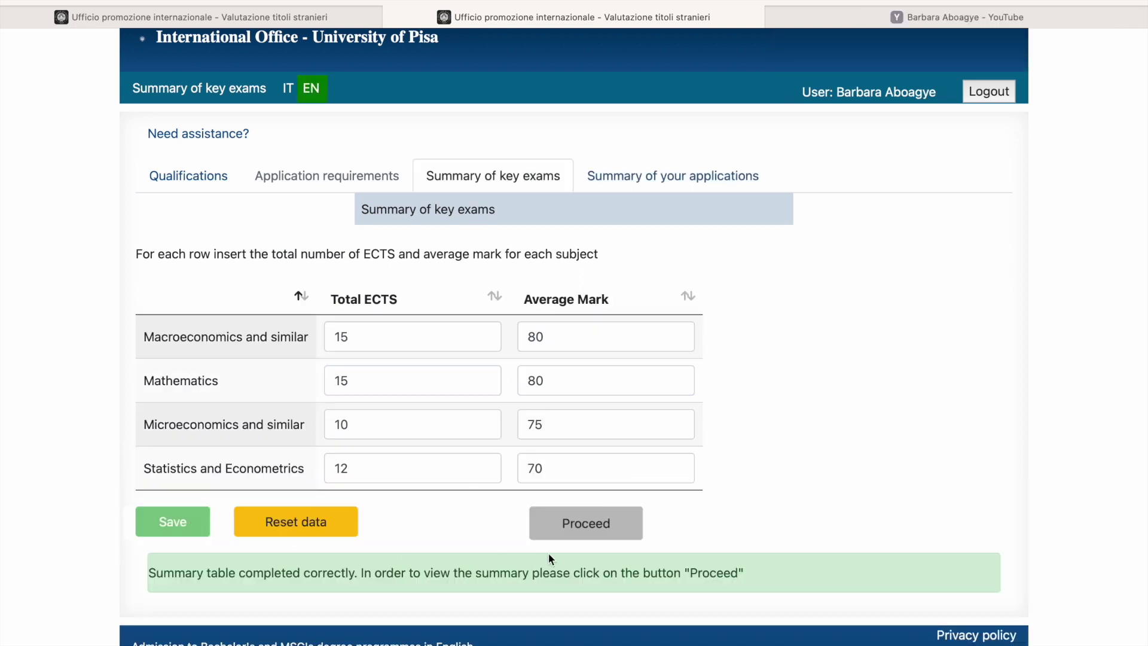
left_click(570, 528)
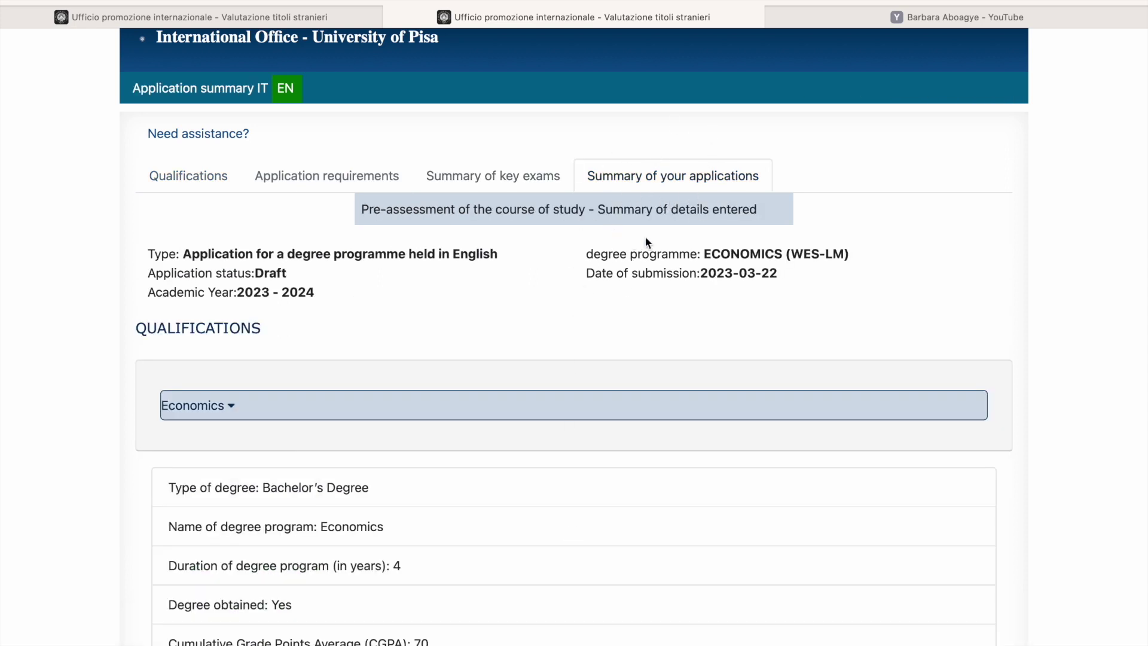
scroll(417, 316, "down", 5)
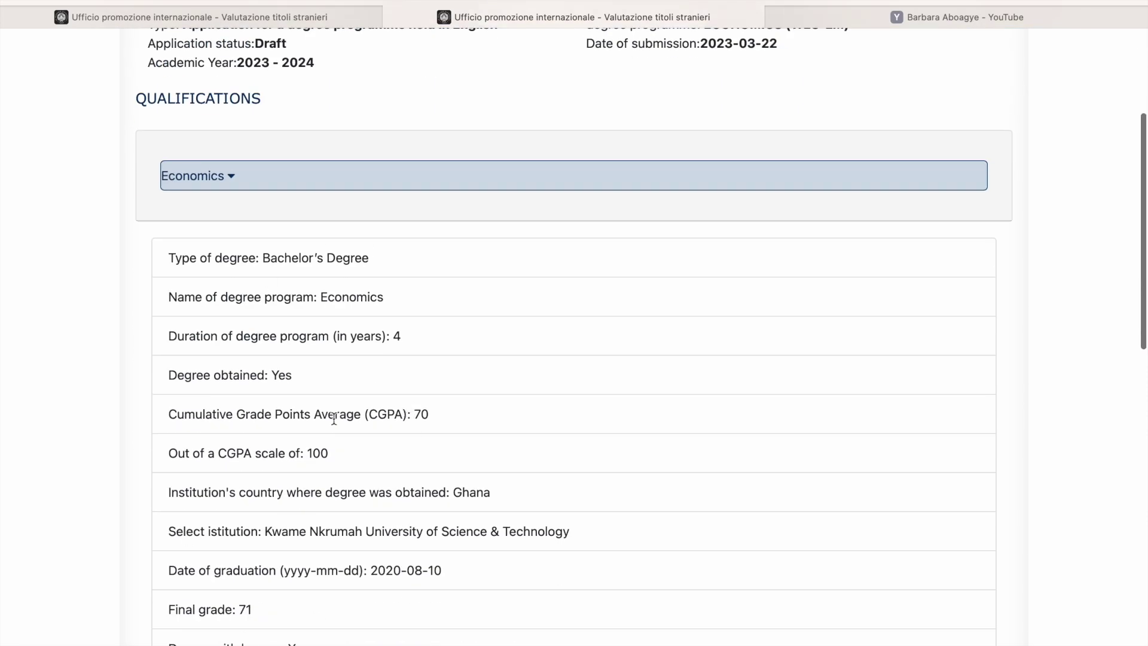
left_click(225, 177)
scroll(250, 371, "up", 5)
scroll(250, 449, "down", 4)
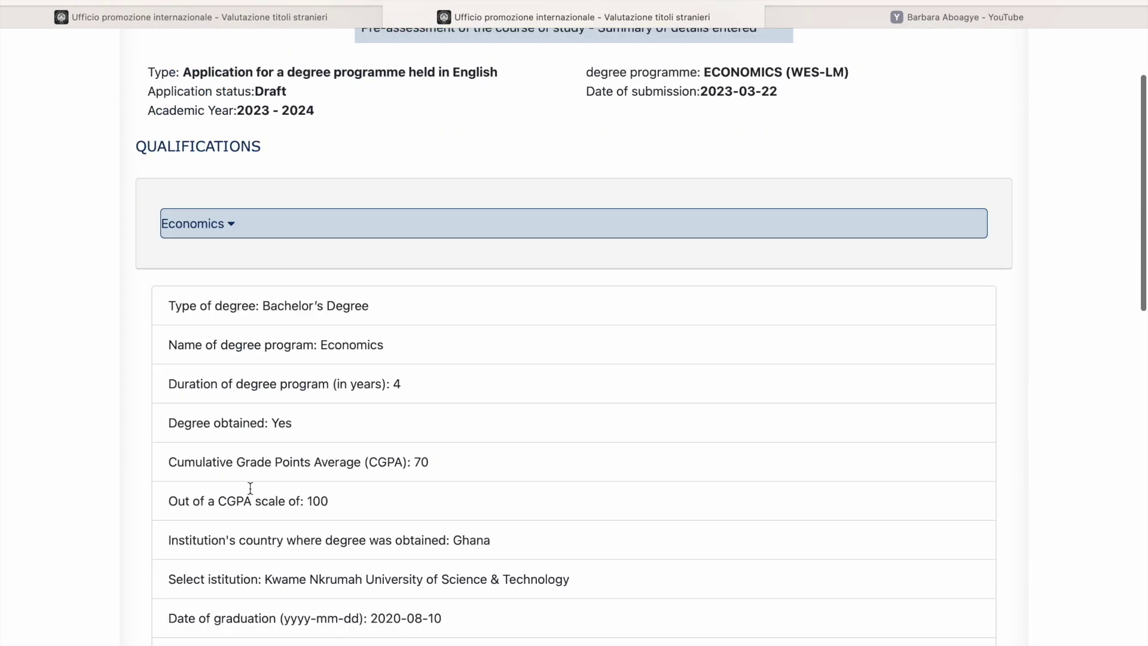
scroll(250, 488, "down", 6)
scroll(250, 488, "up", 6)
scroll(251, 490, "down", 3)
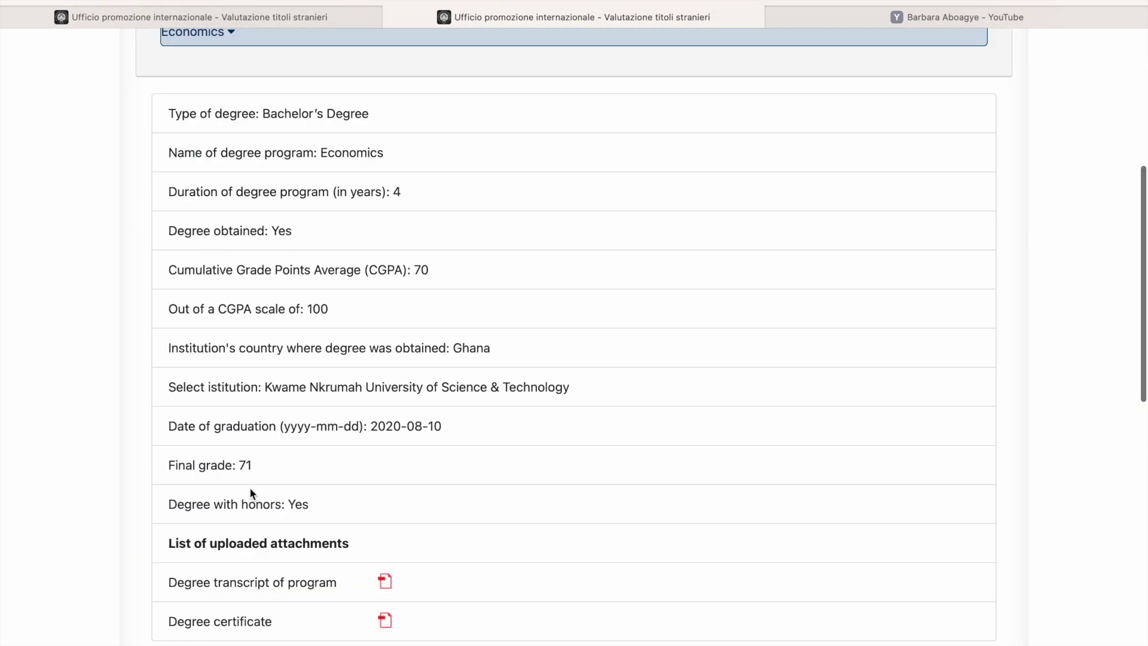
scroll(349, 351, "down", 5)
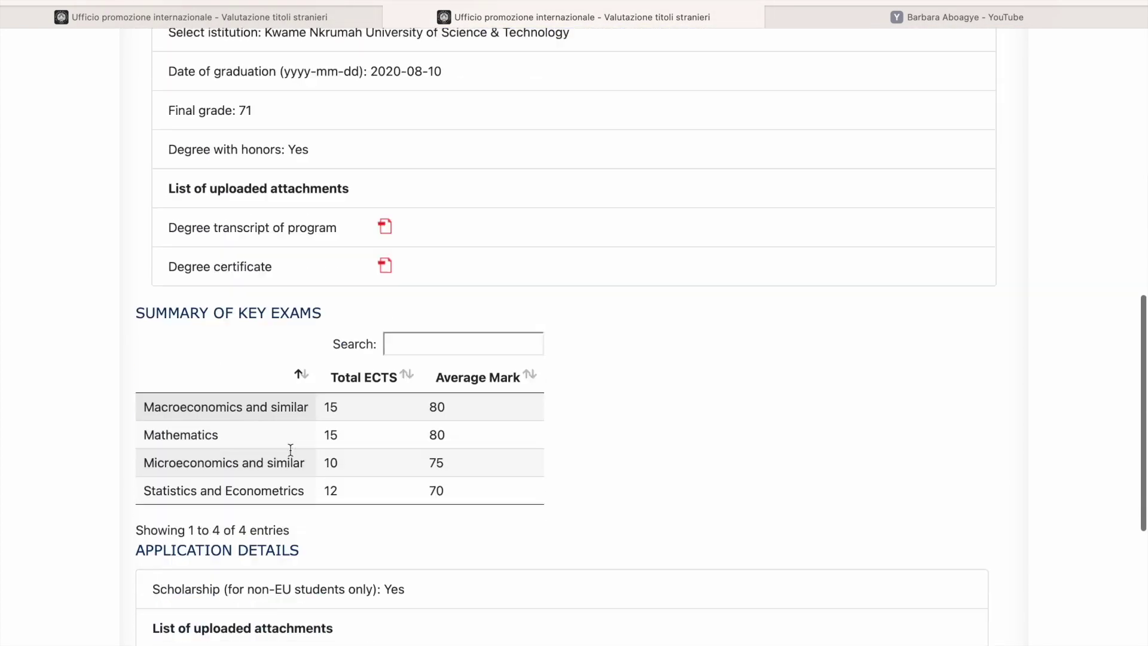
scroll(290, 449, "down", 5)
scroll(289, 450, "up", 15)
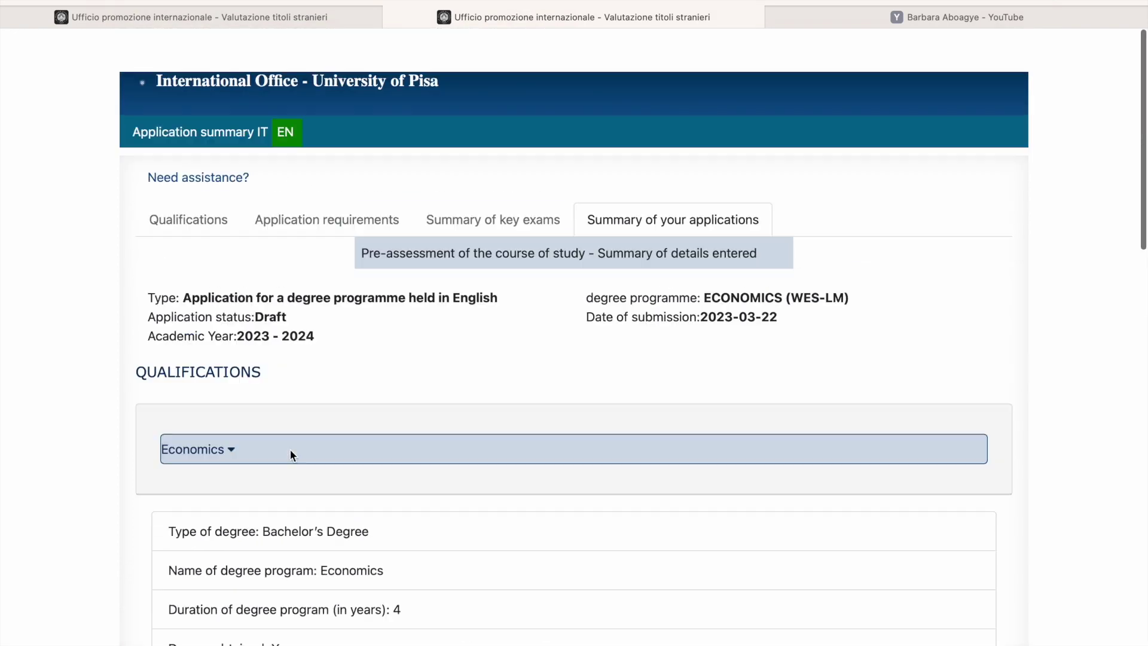
scroll(290, 451, "down", 1)
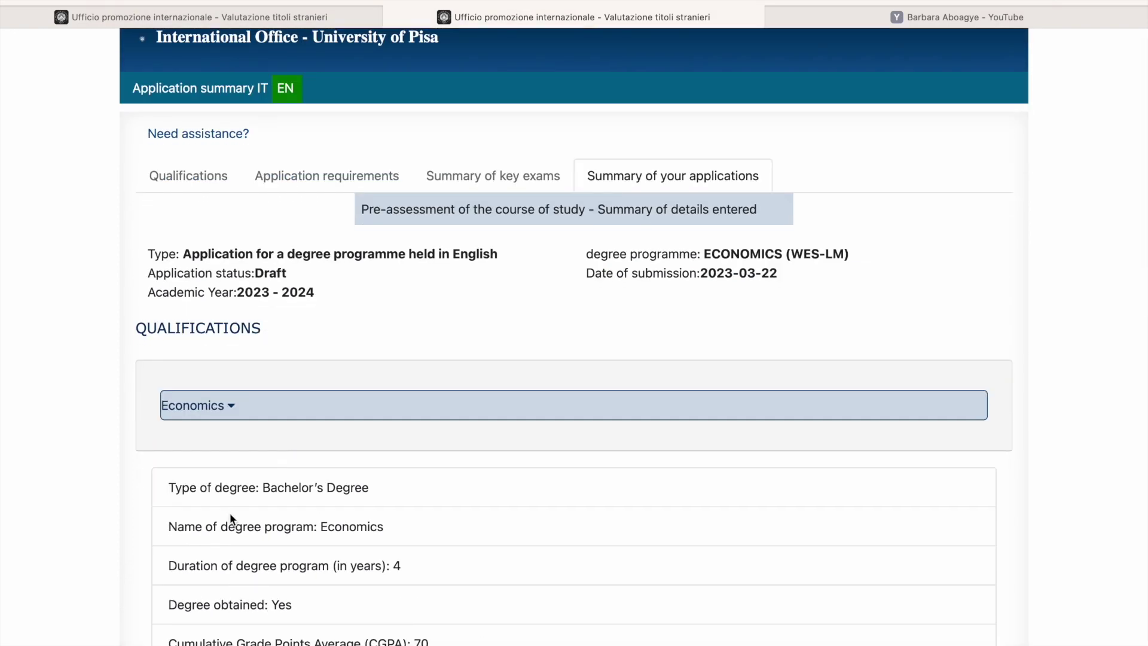
scroll(231, 515, "down", 10)
scroll(227, 529, "up", 1)
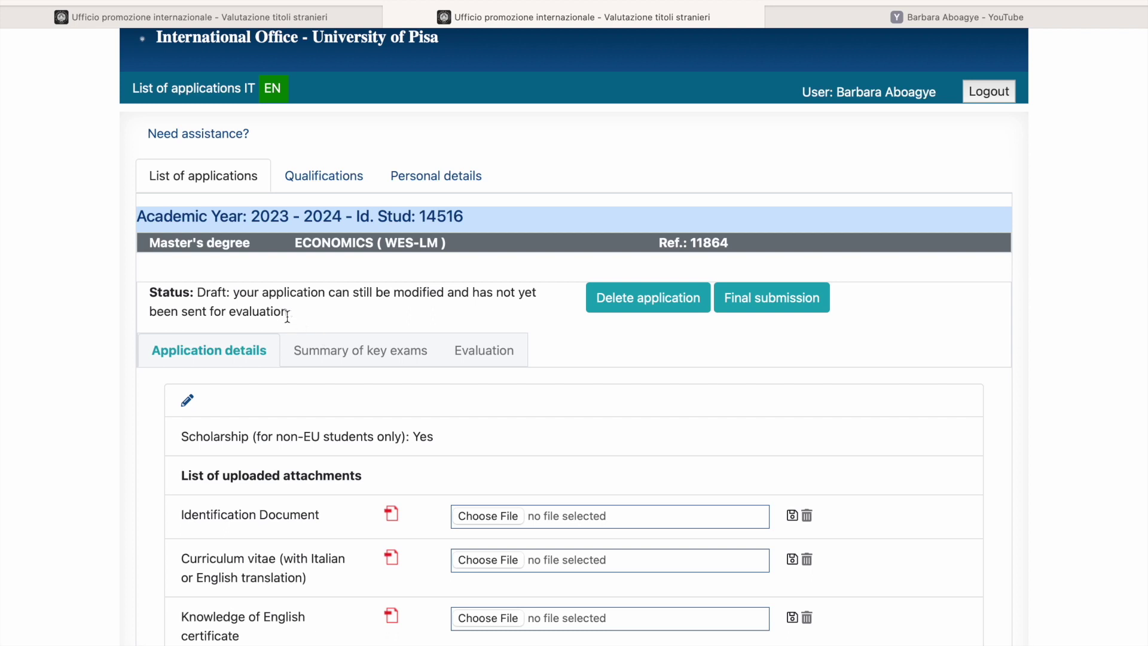
Step: Scroll through the application summary and view the Economics application's evaluation status as a draft
scroll(554, 433, "down", 3)
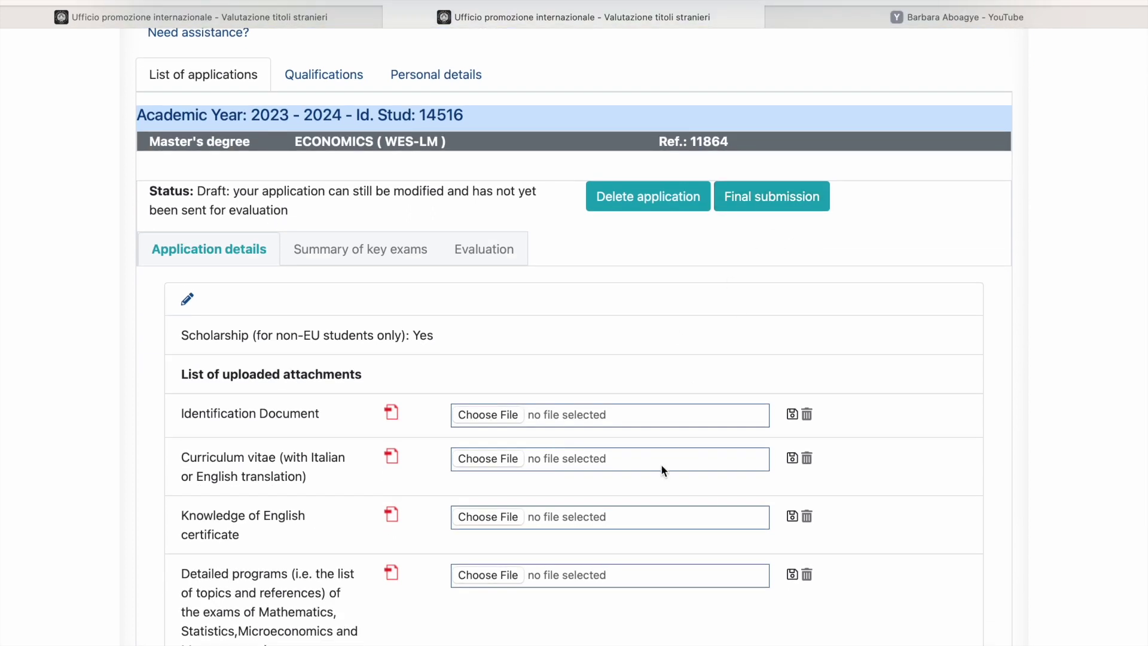
scroll(431, 344, "down", 5)
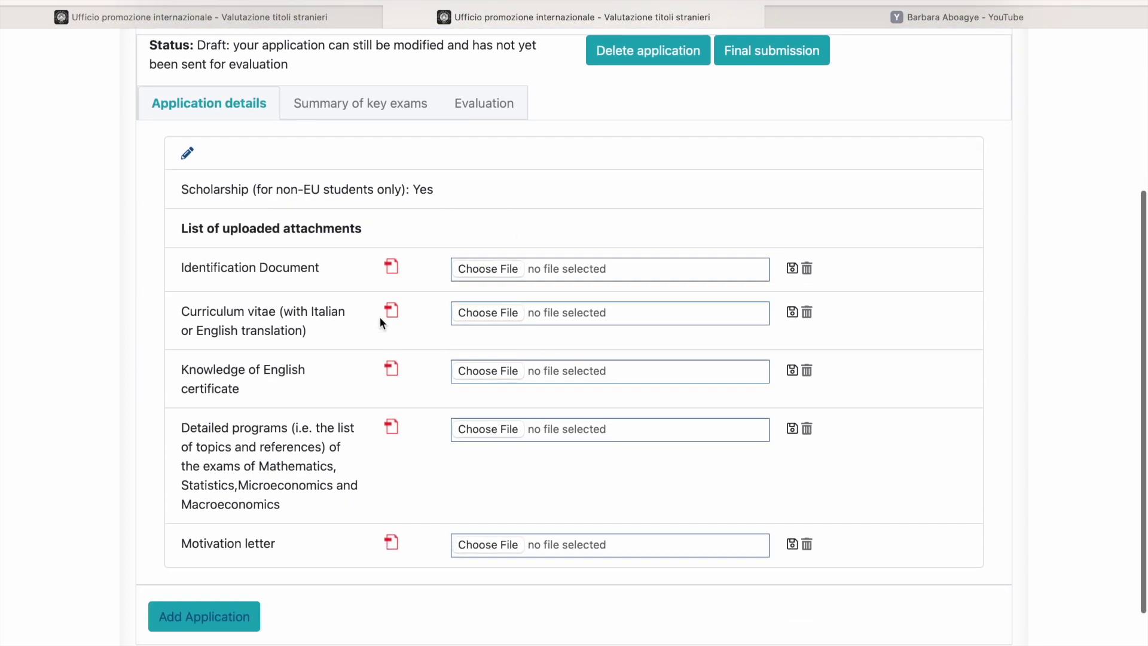
scroll(382, 433, "down", 3)
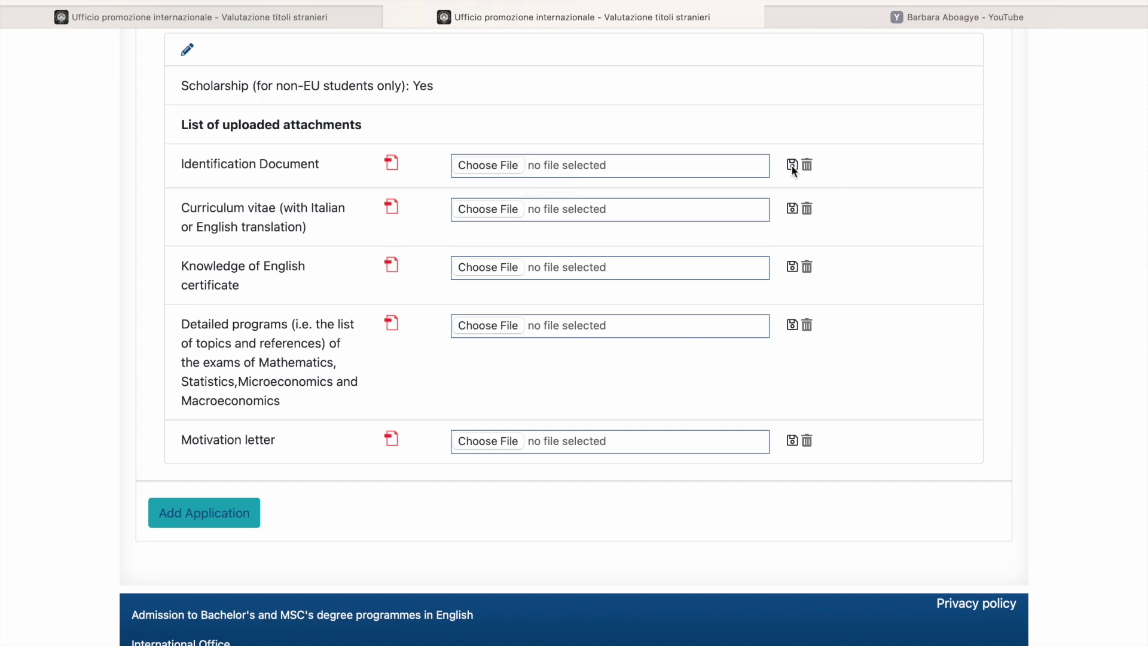
scroll(693, 470, "up", 6)
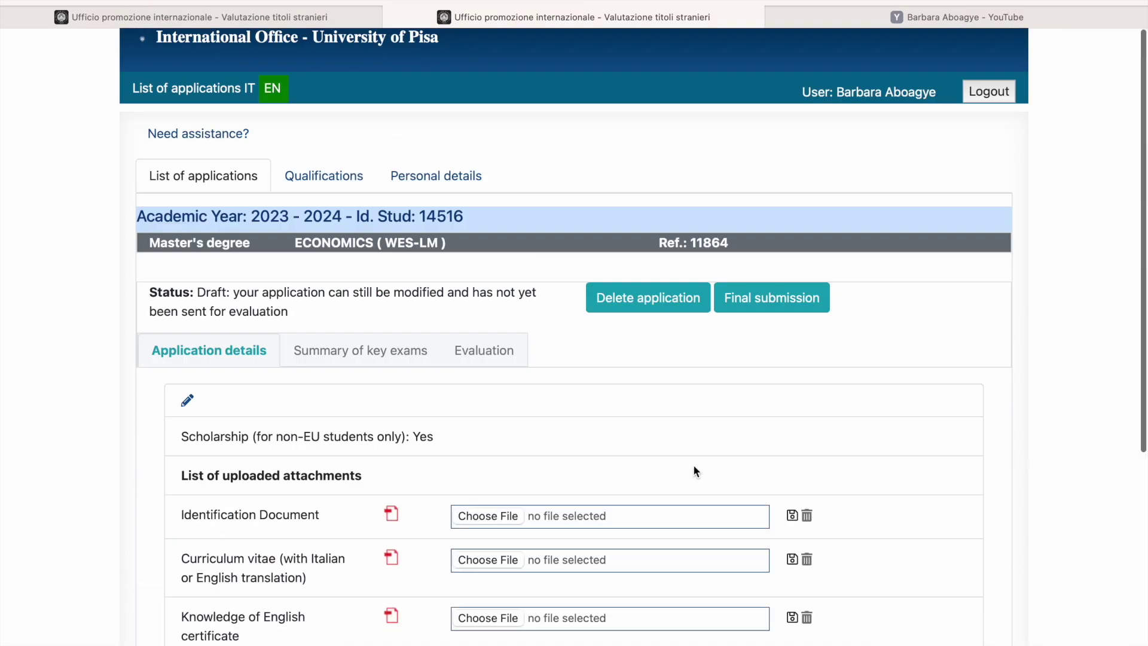
scroll(694, 470, "down", 3)
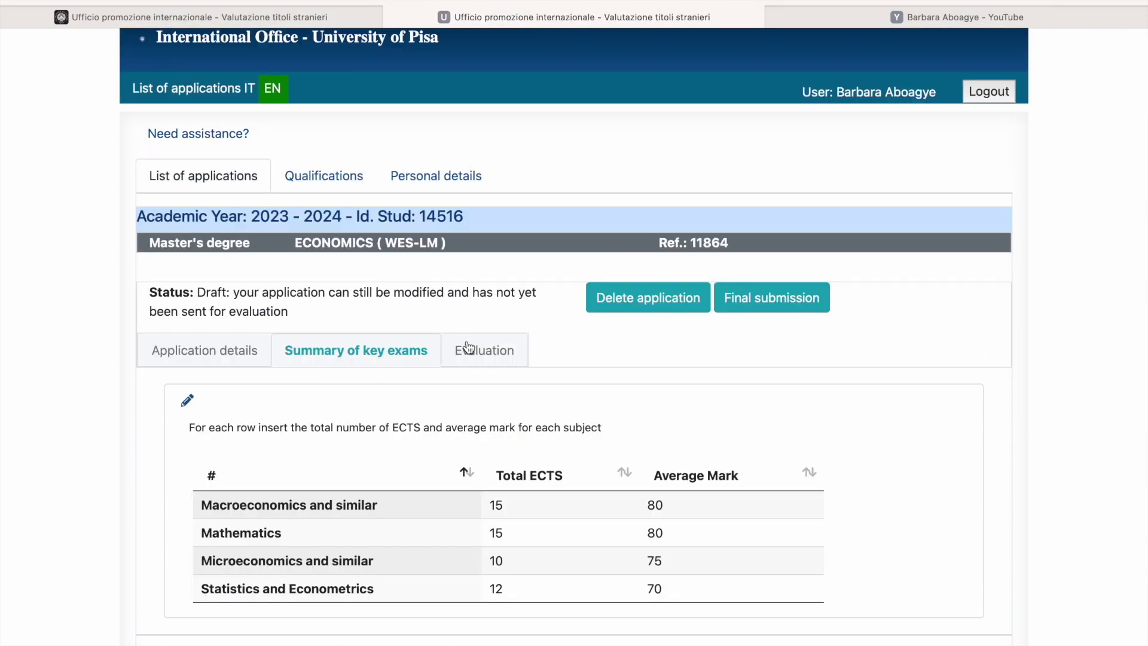
left_click(469, 351)
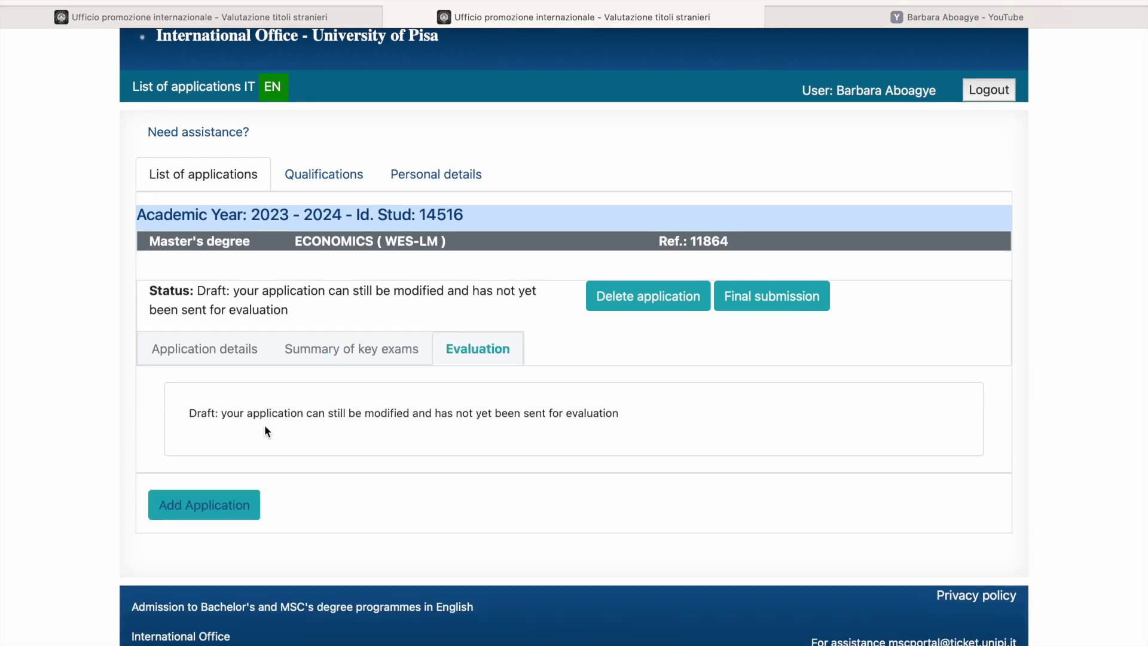
left_click(238, 517)
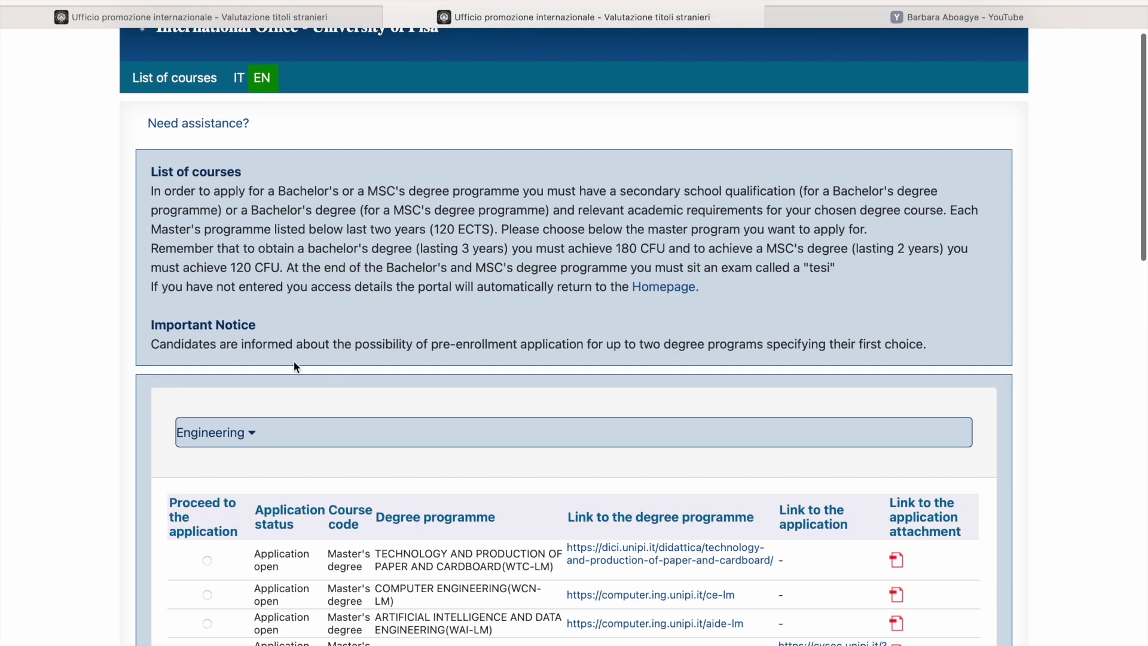
Step: Highlight the notice about applying to two degree programmes and scroll through the course tables
left_click(627, 345)
left_click_drag(627, 345, 943, 366)
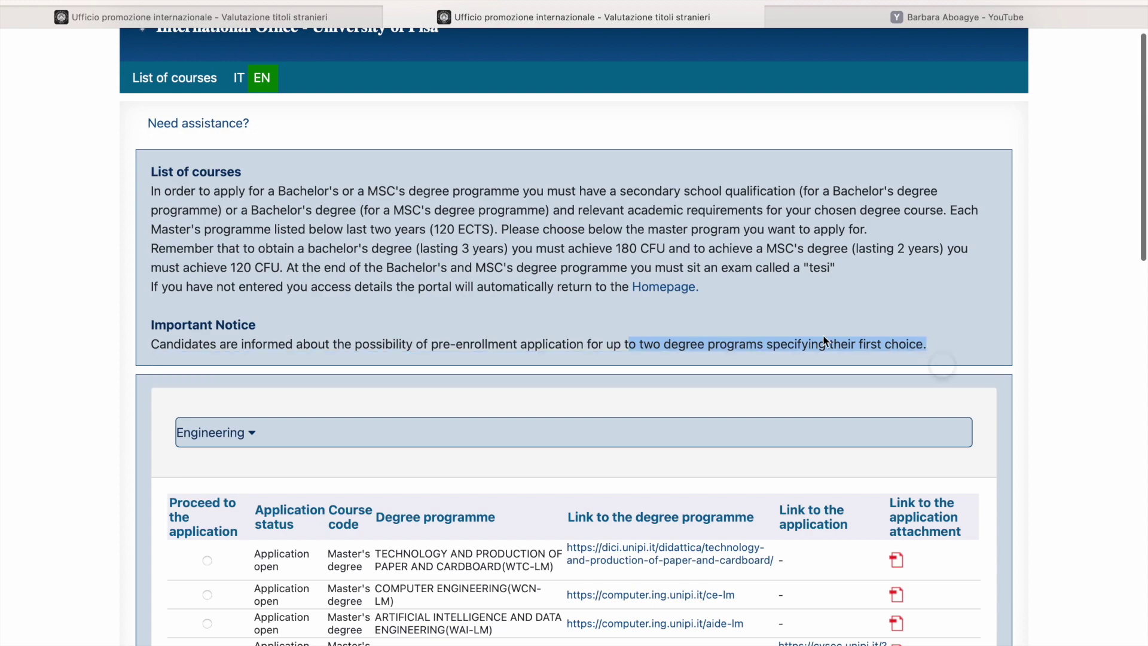
scroll(744, 423, "down", 7)
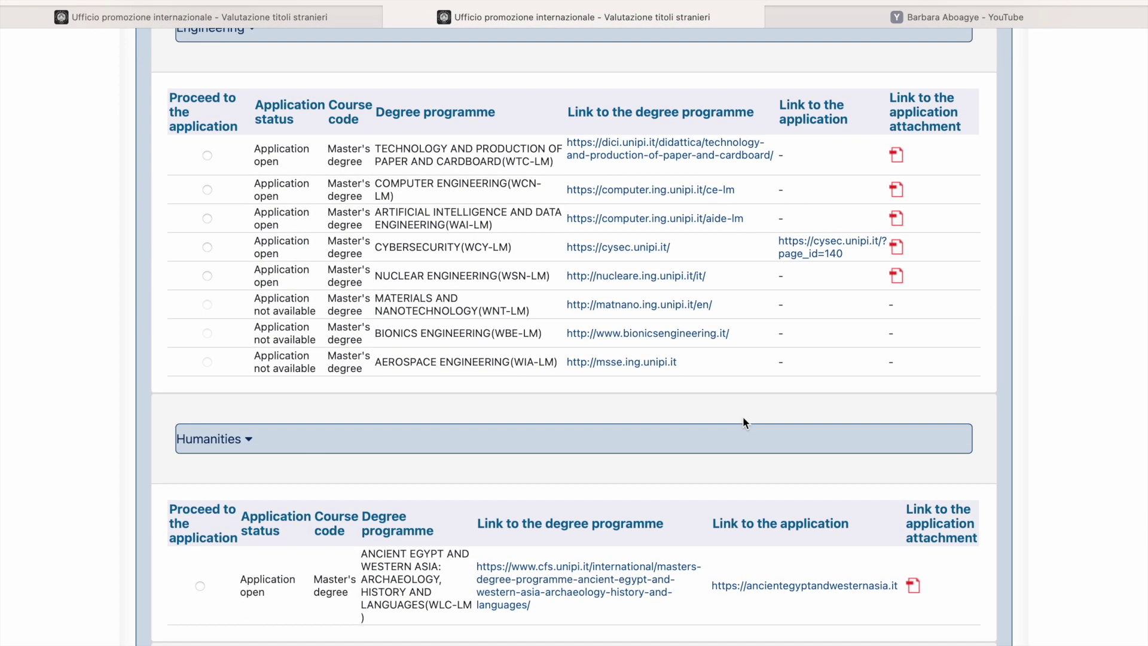
scroll(743, 419, "down", 9)
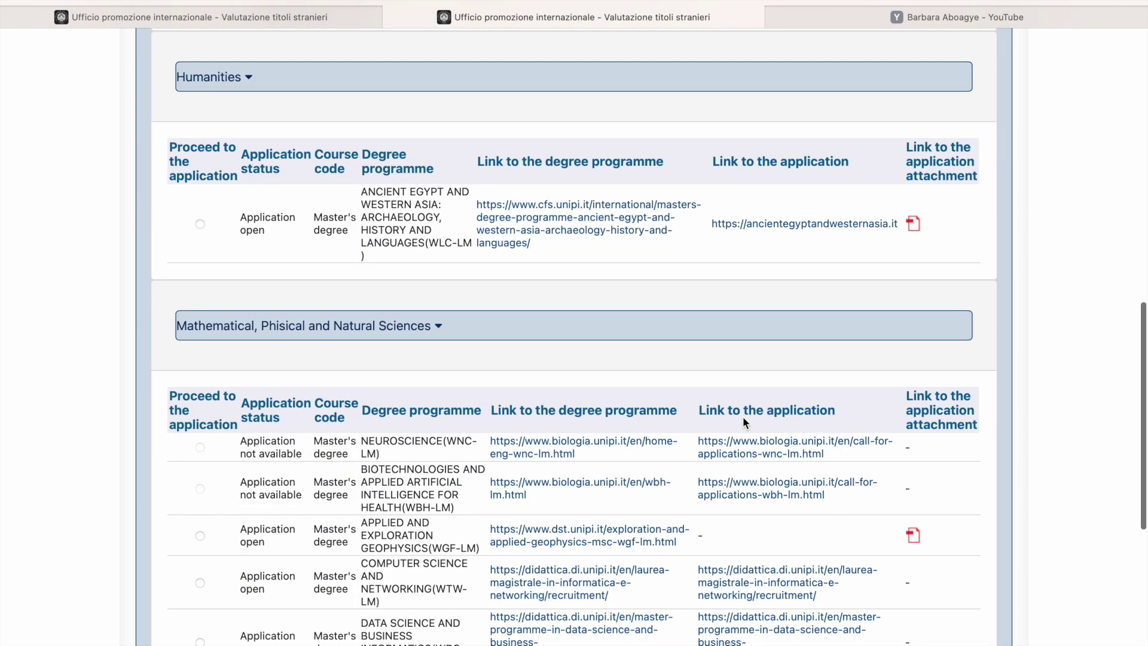
scroll(743, 420, "down", 4)
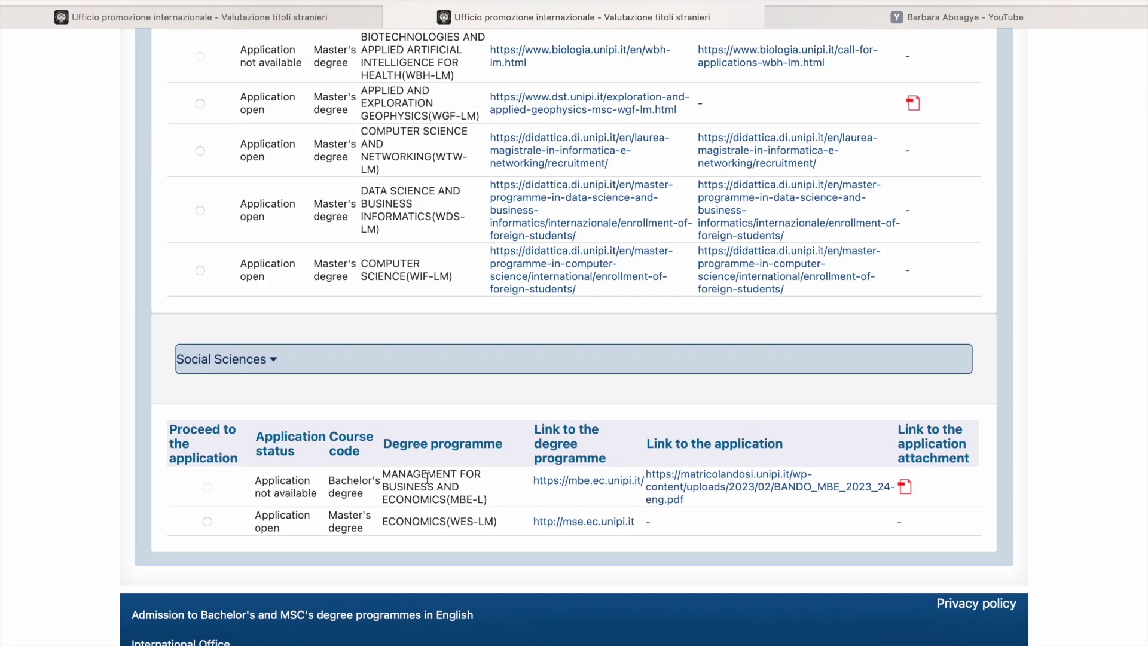
scroll(496, 333, "up", 1)
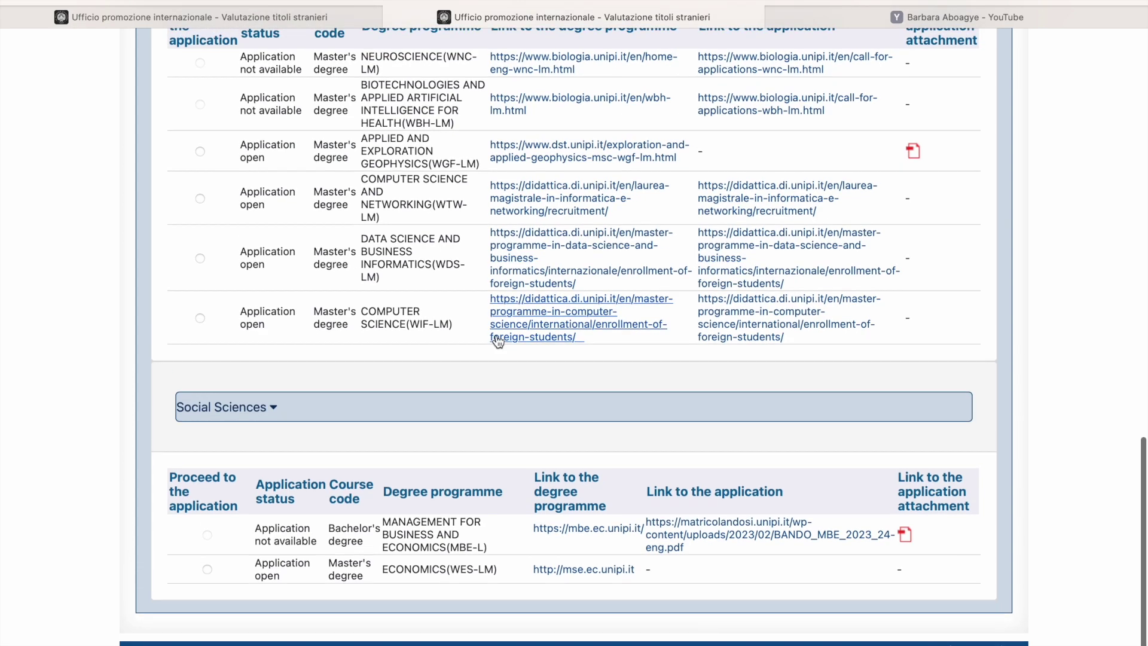
scroll(498, 340, "up", 2)
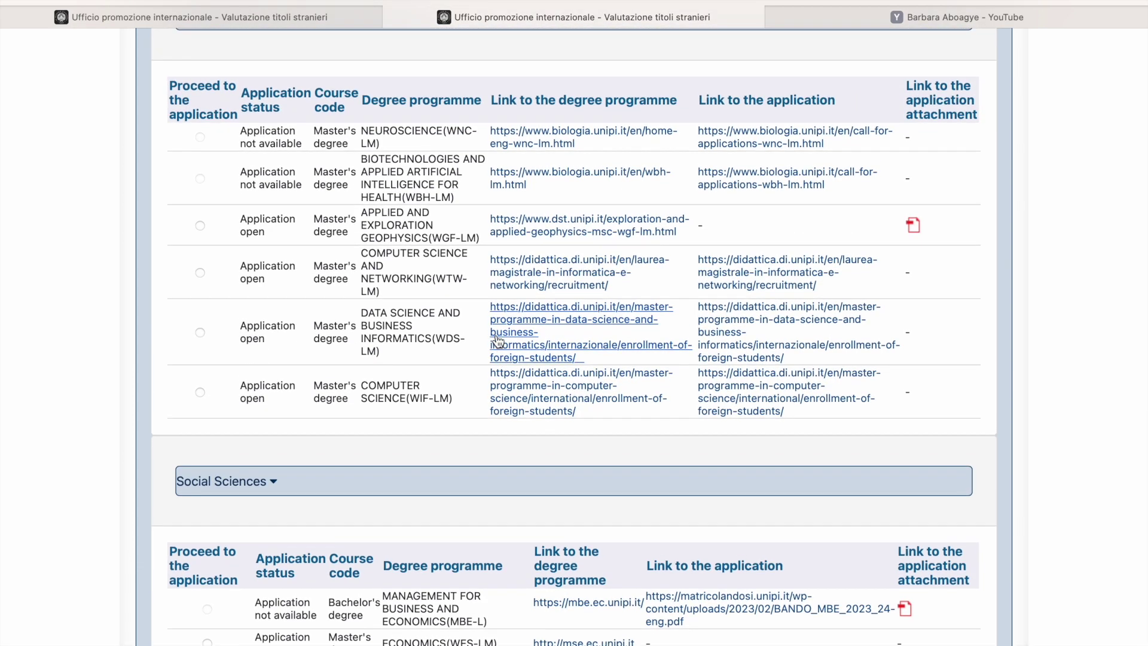
scroll(498, 340, "up", 15)
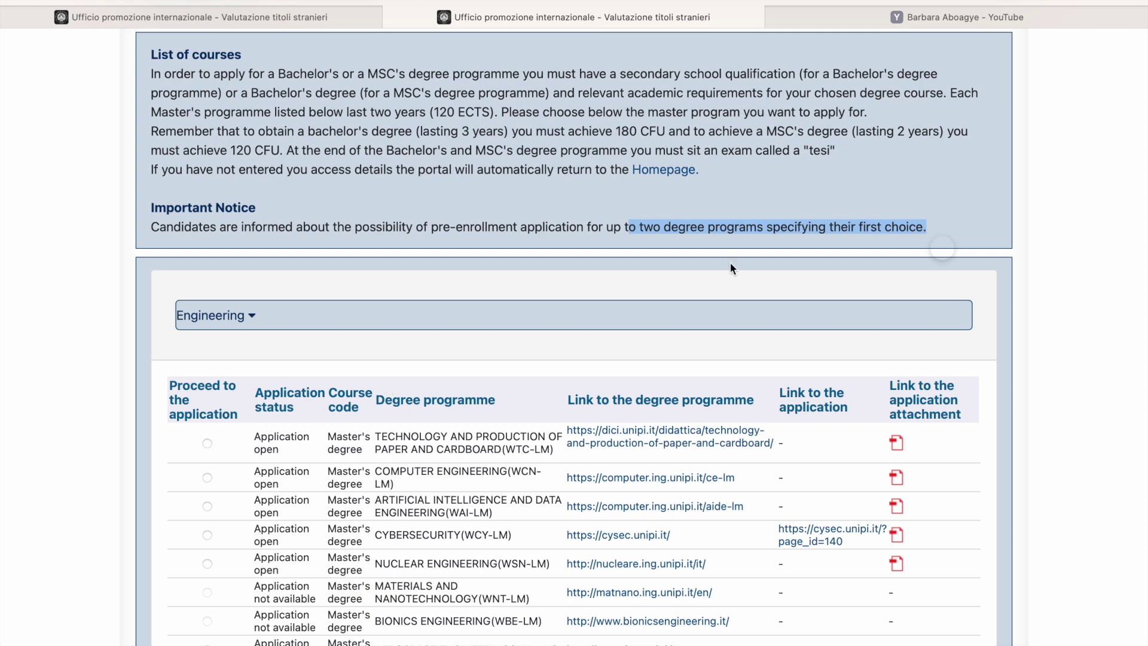
left_click(288, 17)
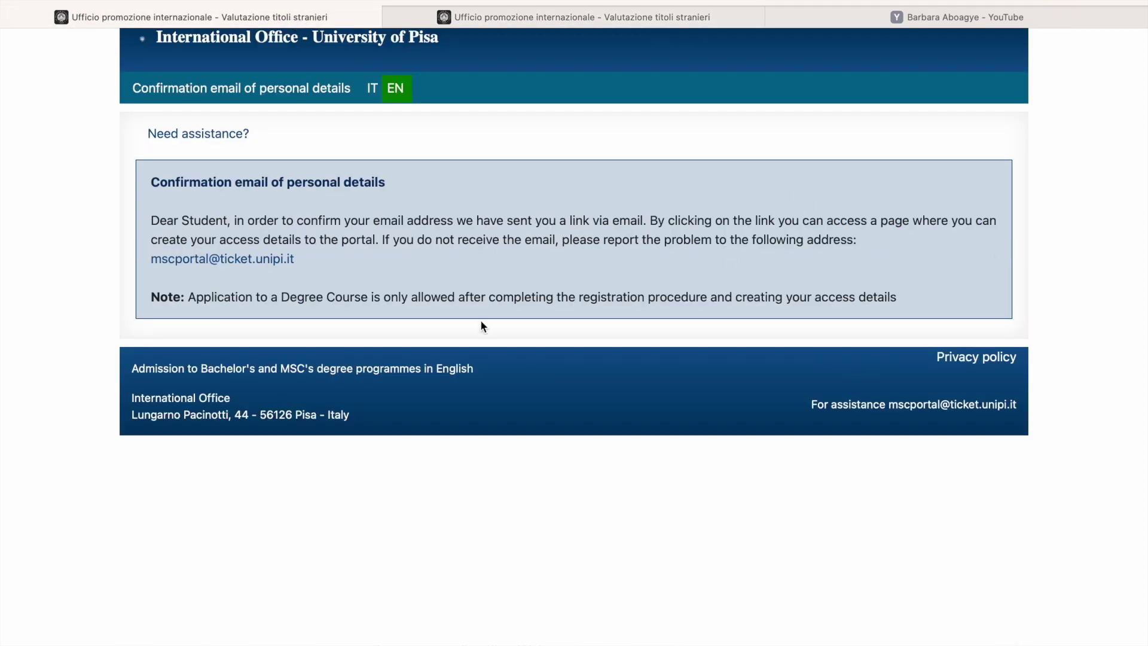
Step: Return to the List of applications page with the Economics draft's Evaluation tab shown
left_click(479, 15)
scroll(514, 335, "up", 2)
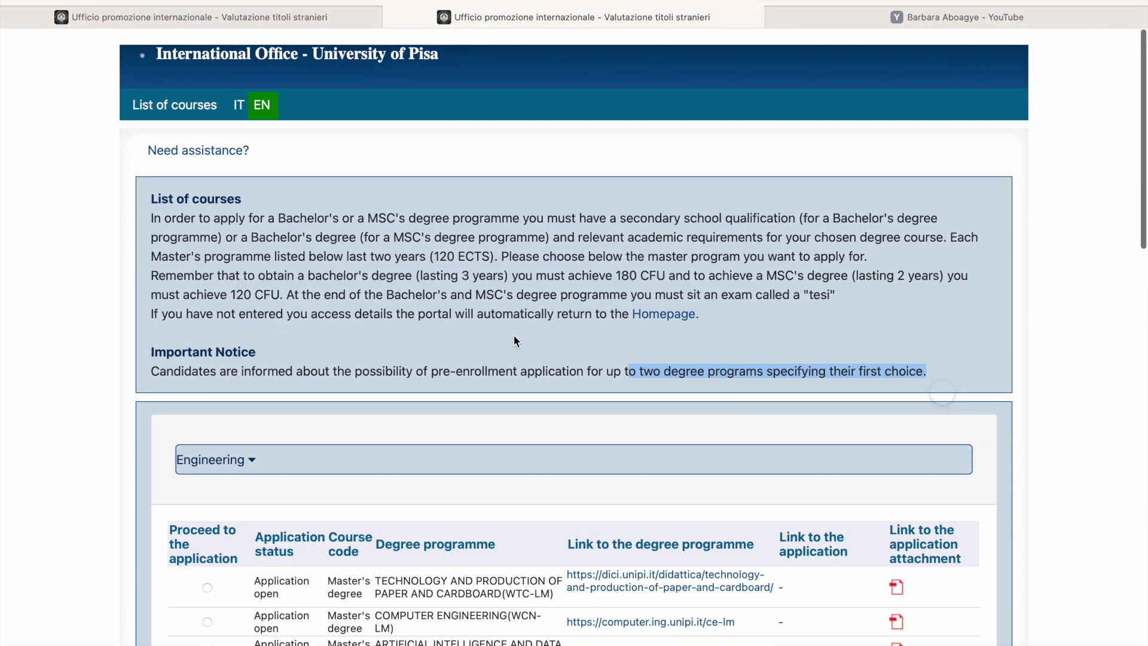
scroll(464, 413, "down", 20)
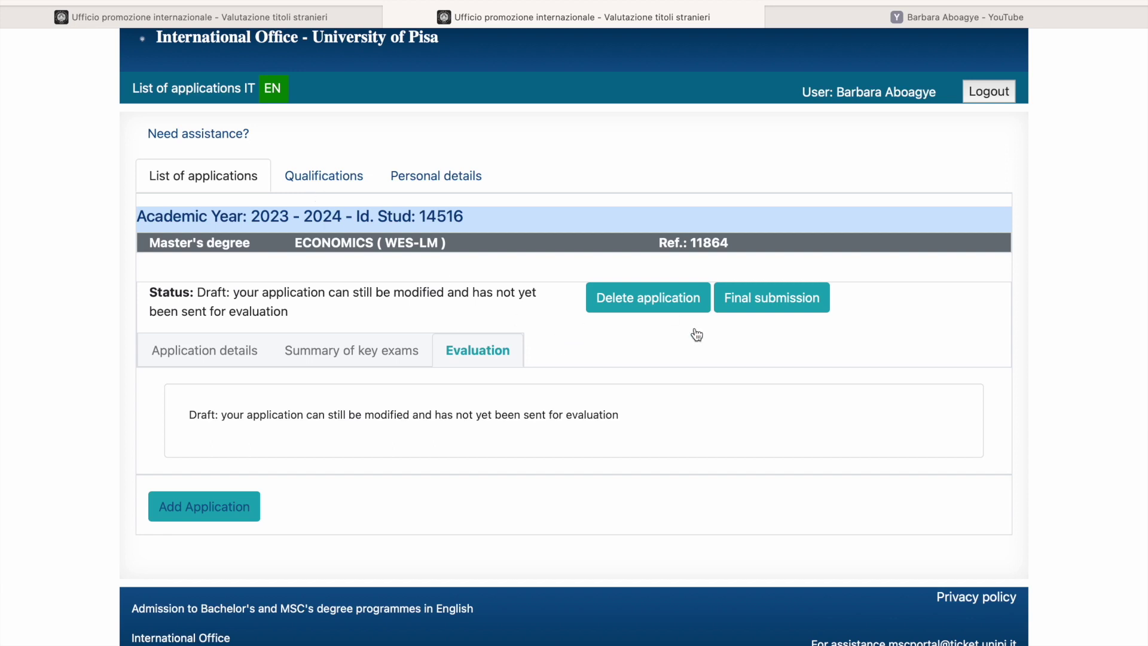
left_click(654, 308)
Step: Replace the YouTube channel's motivation letter search with 'italy' and browse the resulting videos
left_click(902, 18)
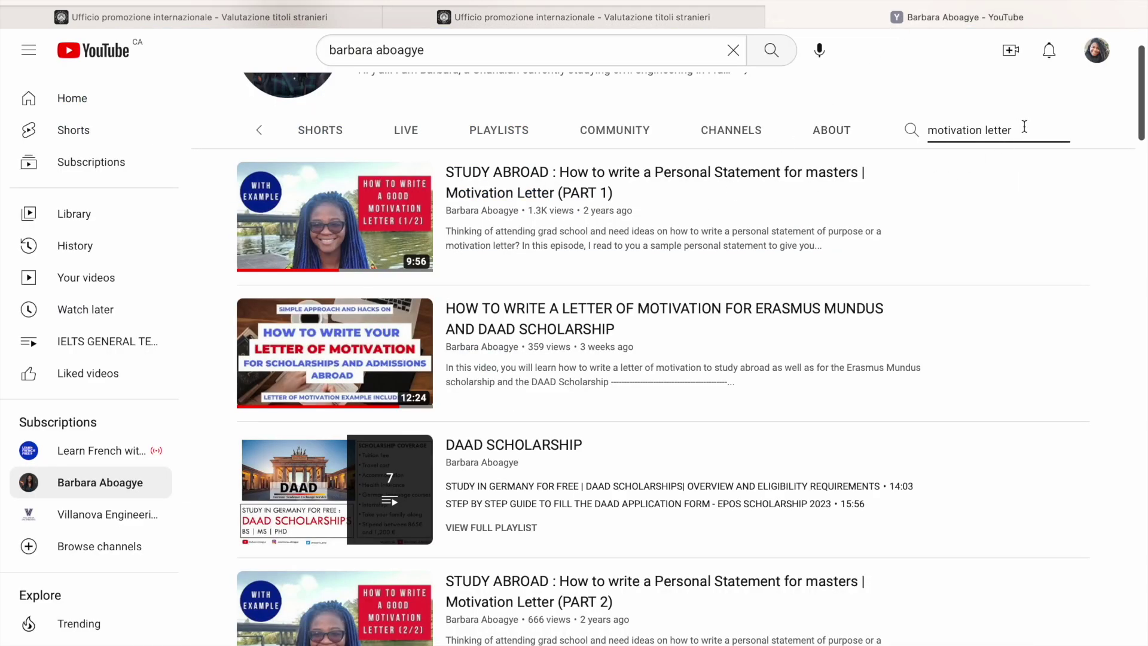
left_click_drag(1024, 127, 904, 128)
type("italy")
key("Return")
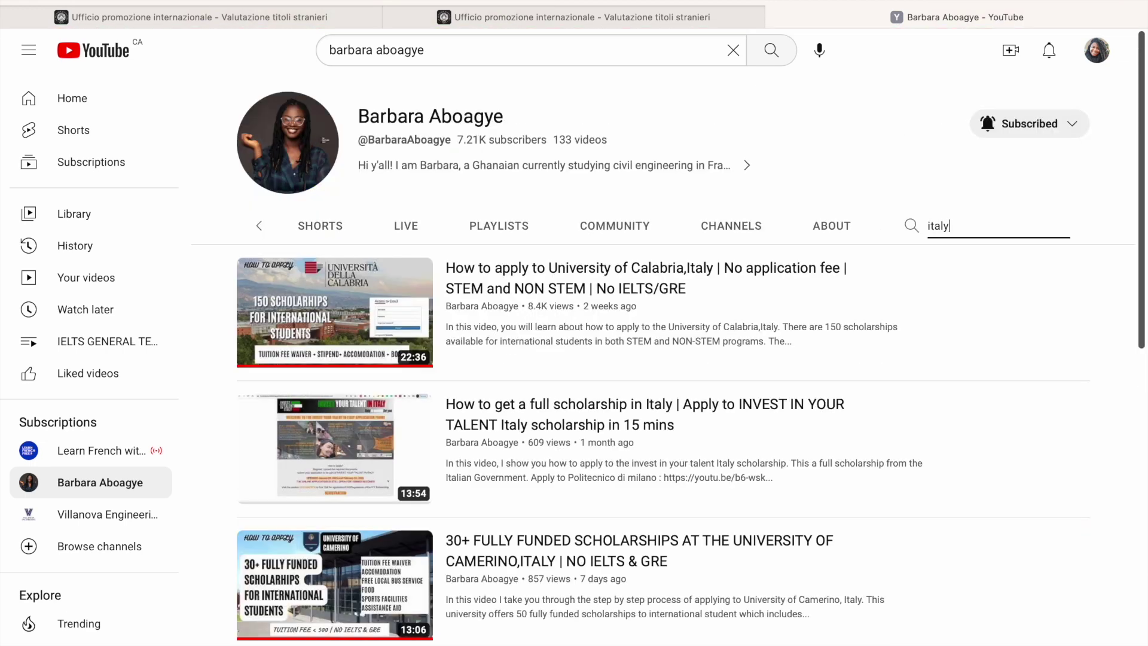
scroll(588, 492, "down", 3)
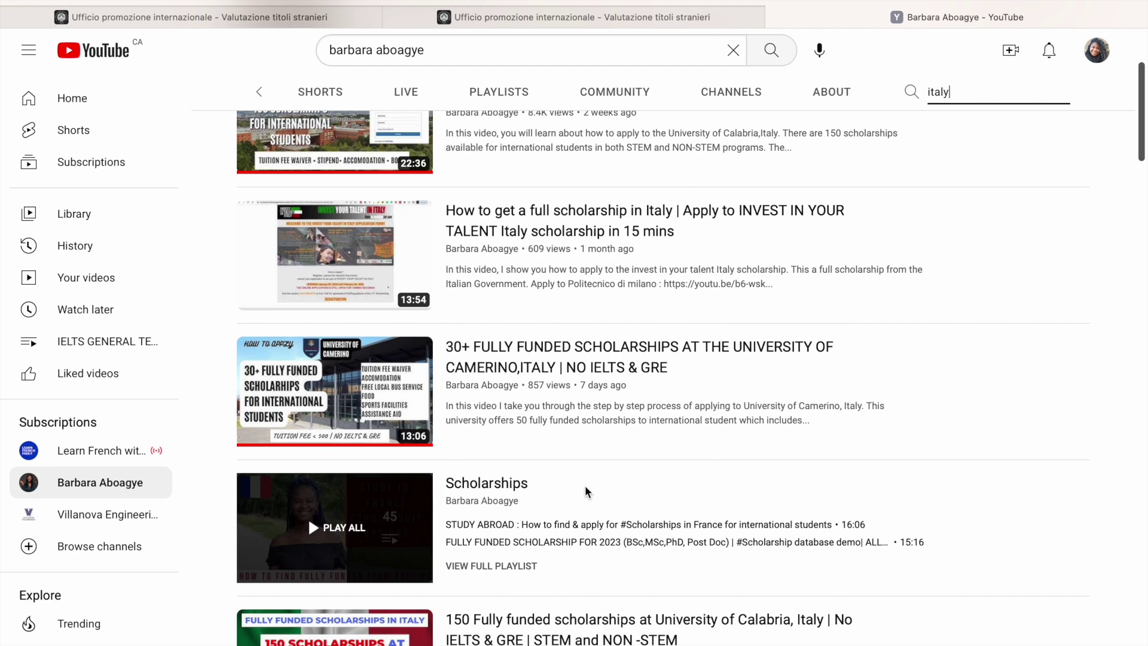
scroll(587, 492, "down", 3)
scroll(587, 491, "up", 6)
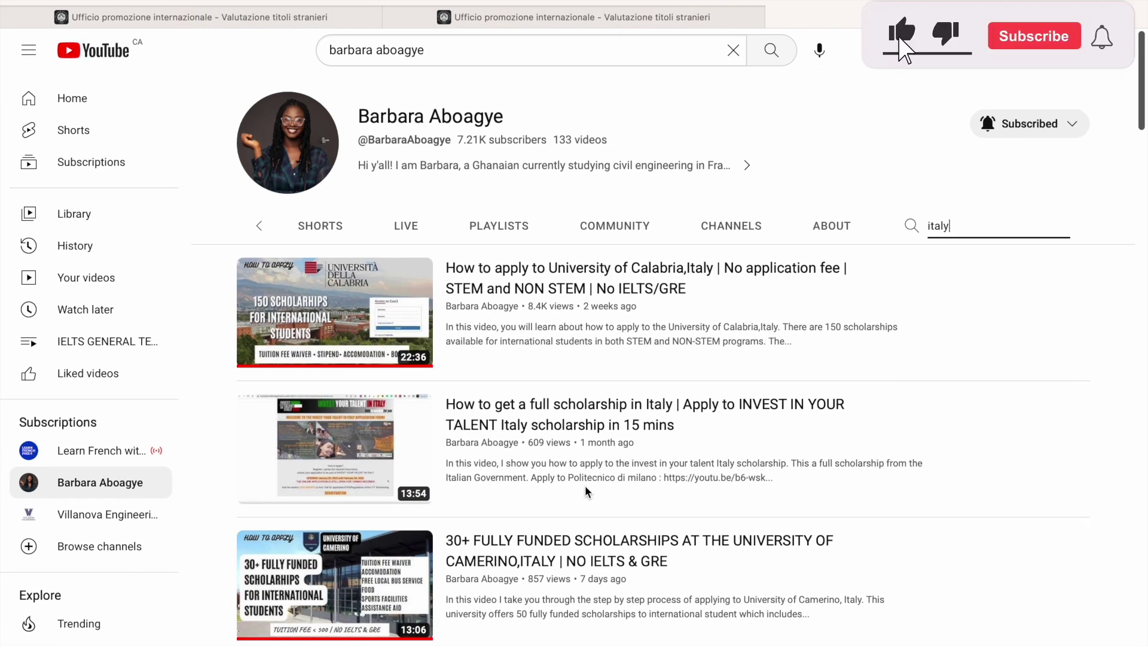